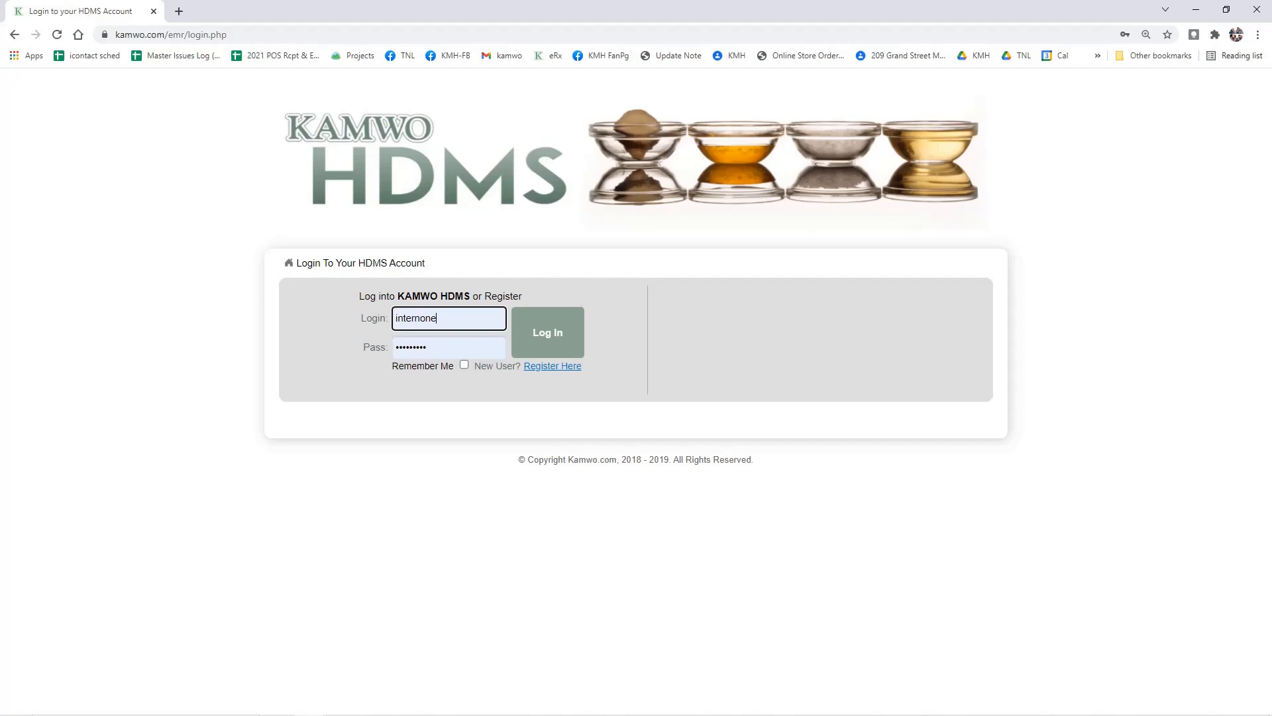
- Log in and find the patient by surname, opening the order history of the first match
{"action": "left_click", "coordinate": [554, 346]}
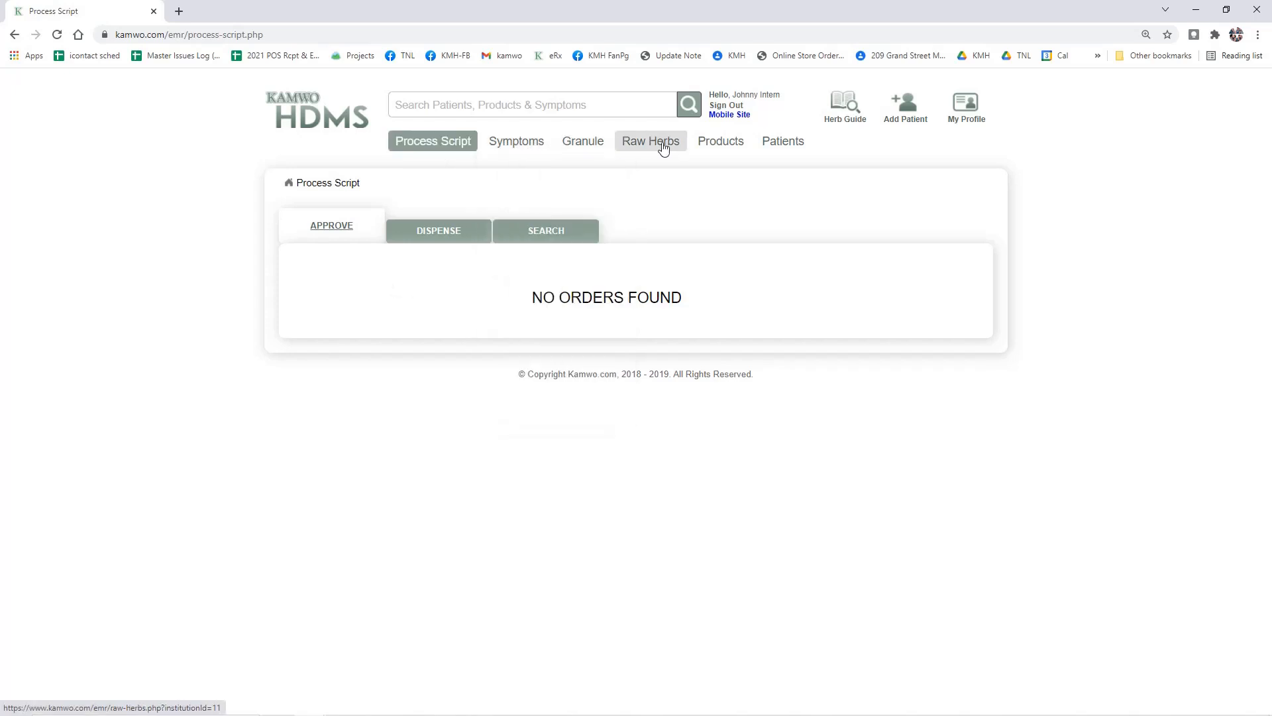
{"action": "mouse_move", "coordinate": [476, 150]}
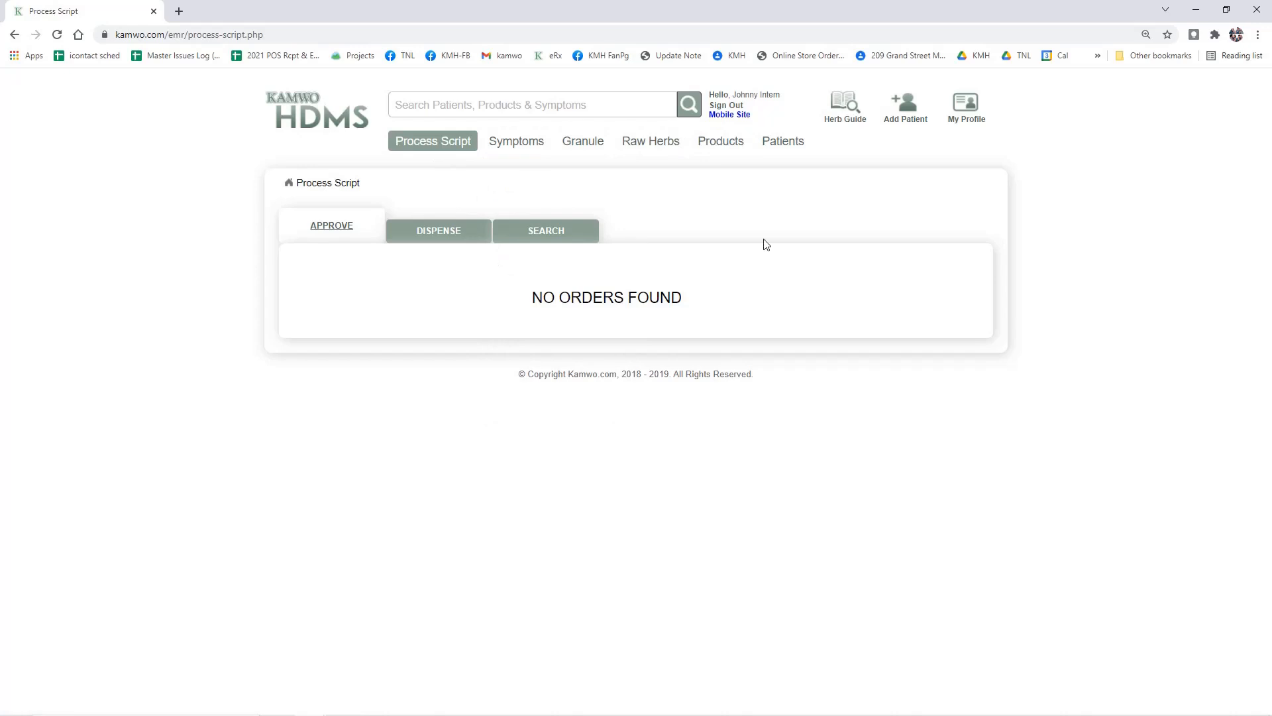
{"action": "left_click", "coordinate": [617, 108]}
{"action": "type", "text": "Doe"}
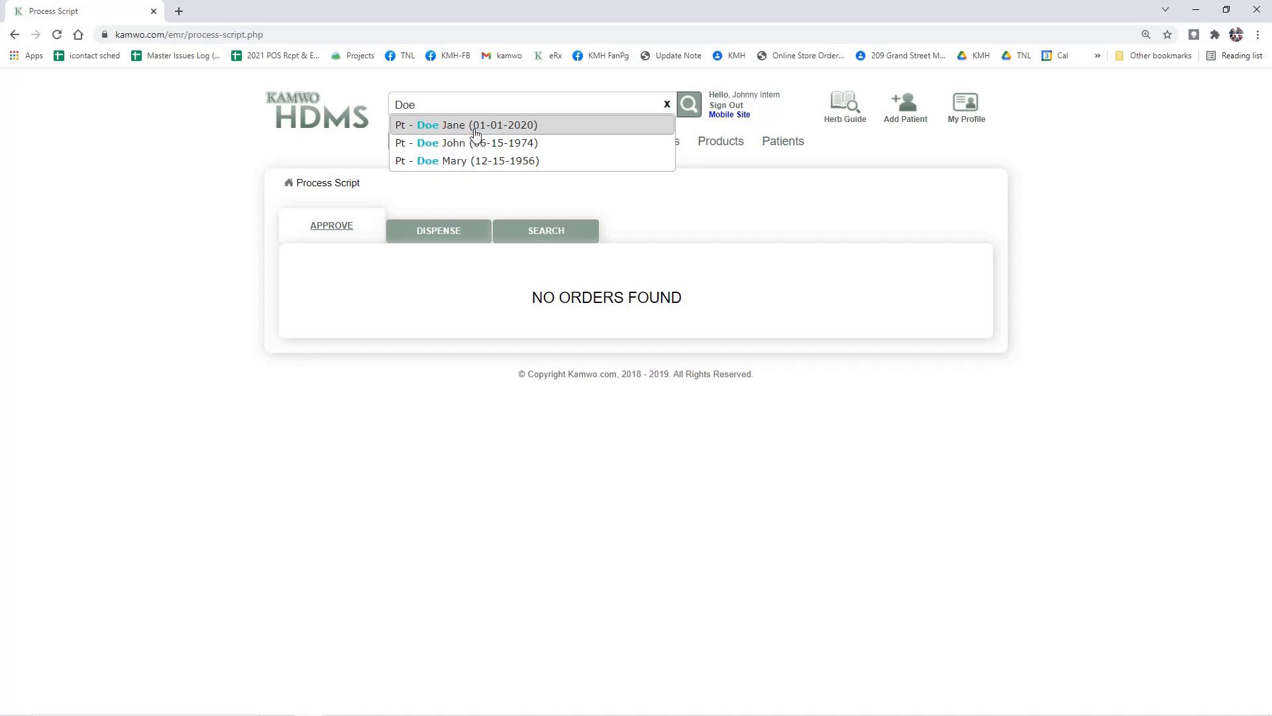
{"action": "left_click", "coordinate": [563, 126]}
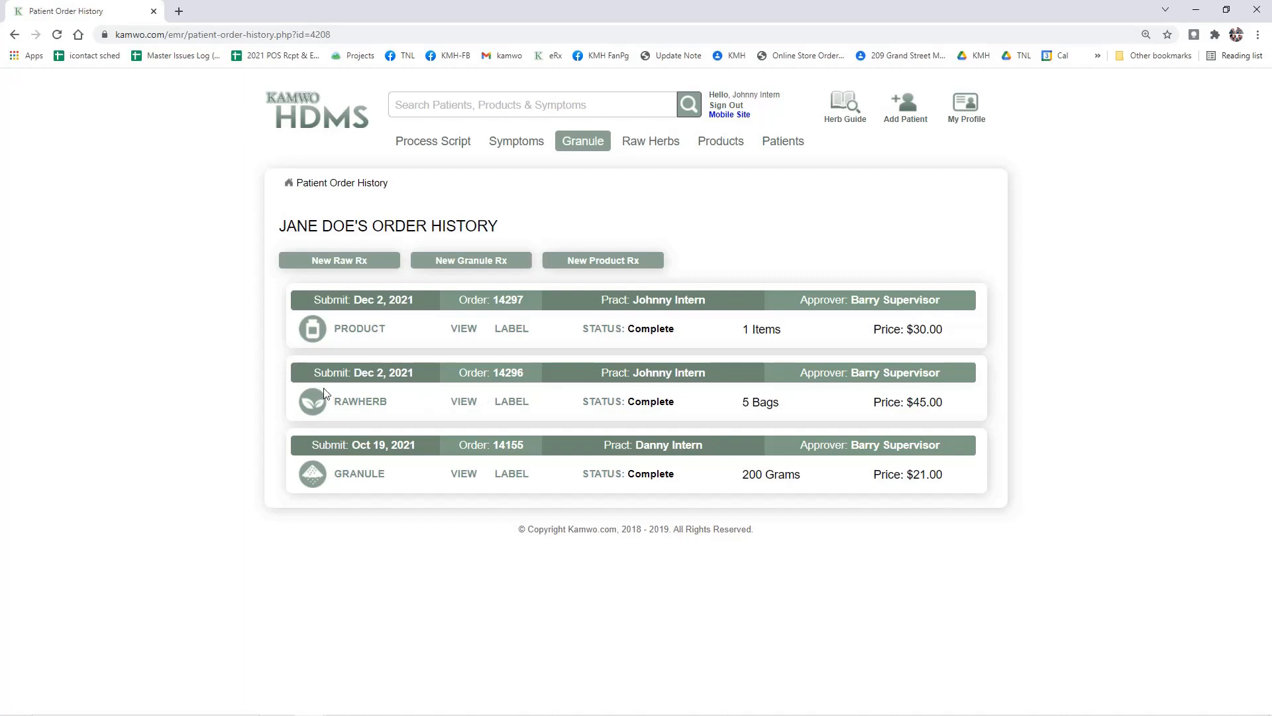
- View the raw herb order in the patient's history and examine its label name, herbs, bags, price and refills
{"action": "left_click", "coordinate": [465, 402]}
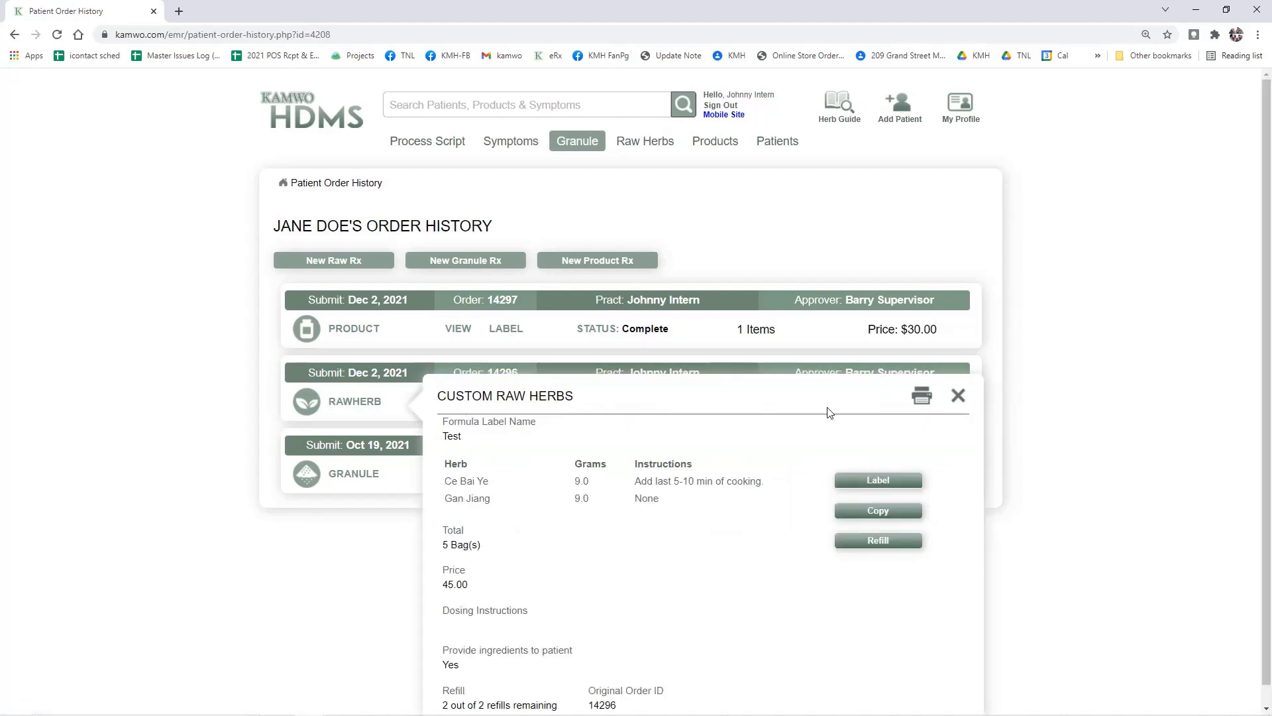
{"action": "scroll", "coordinate": [799, 441], "scroll_direction": "down", "scroll_amount": 1}
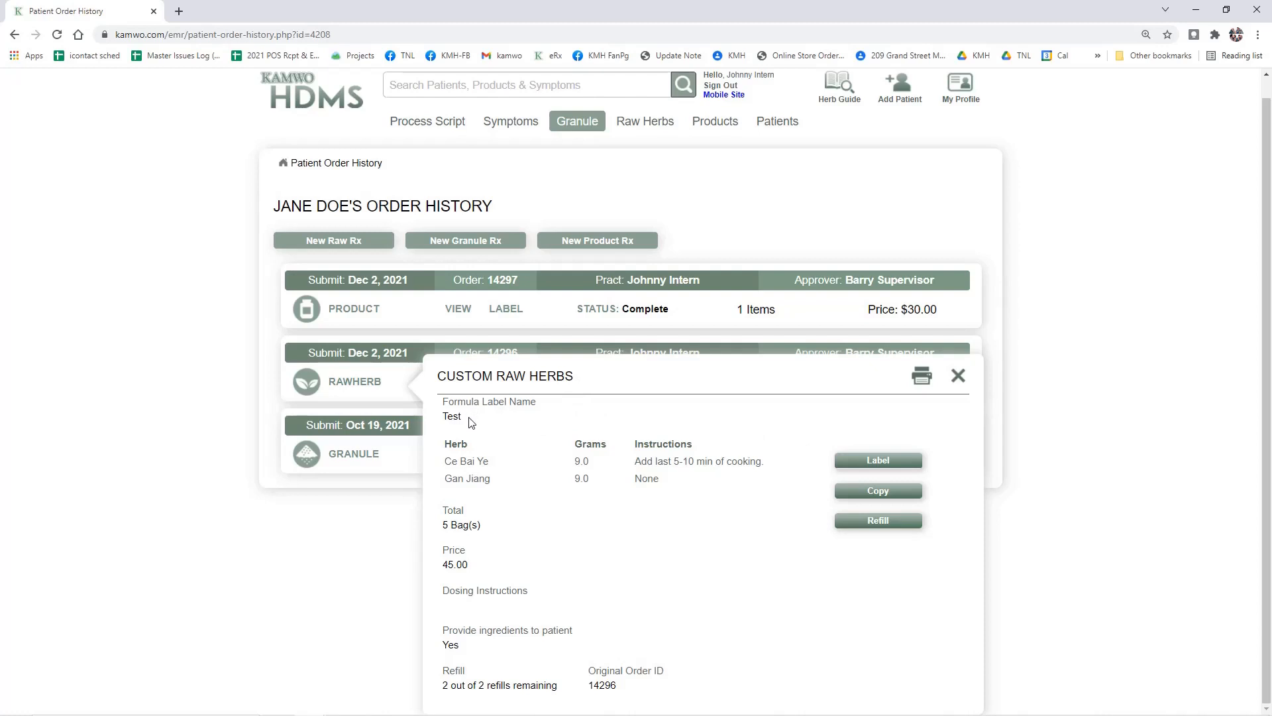
{"action": "left_click_drag", "start_coordinate": [472, 423], "coordinate": [441, 419]}
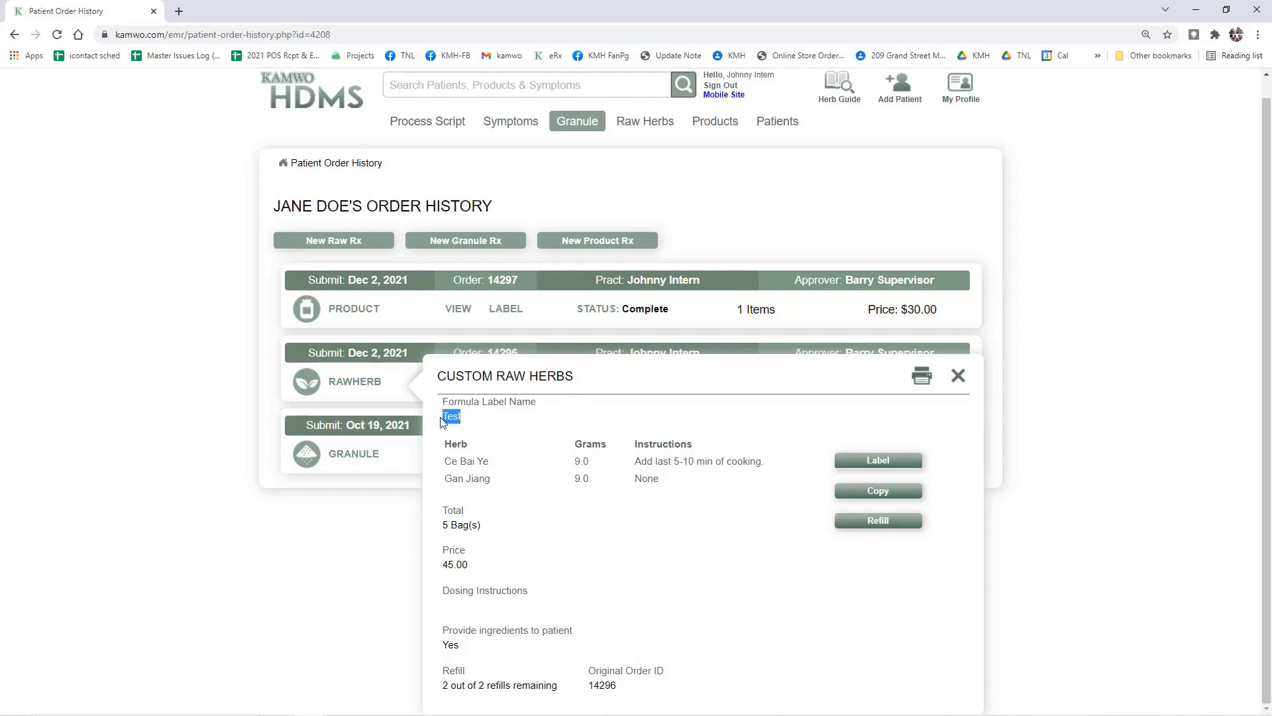
{"action": "left_click", "coordinate": [735, 543]}
- Display the raw herb order's printable label and close both the label and the order details
{"action": "left_click", "coordinate": [914, 467]}
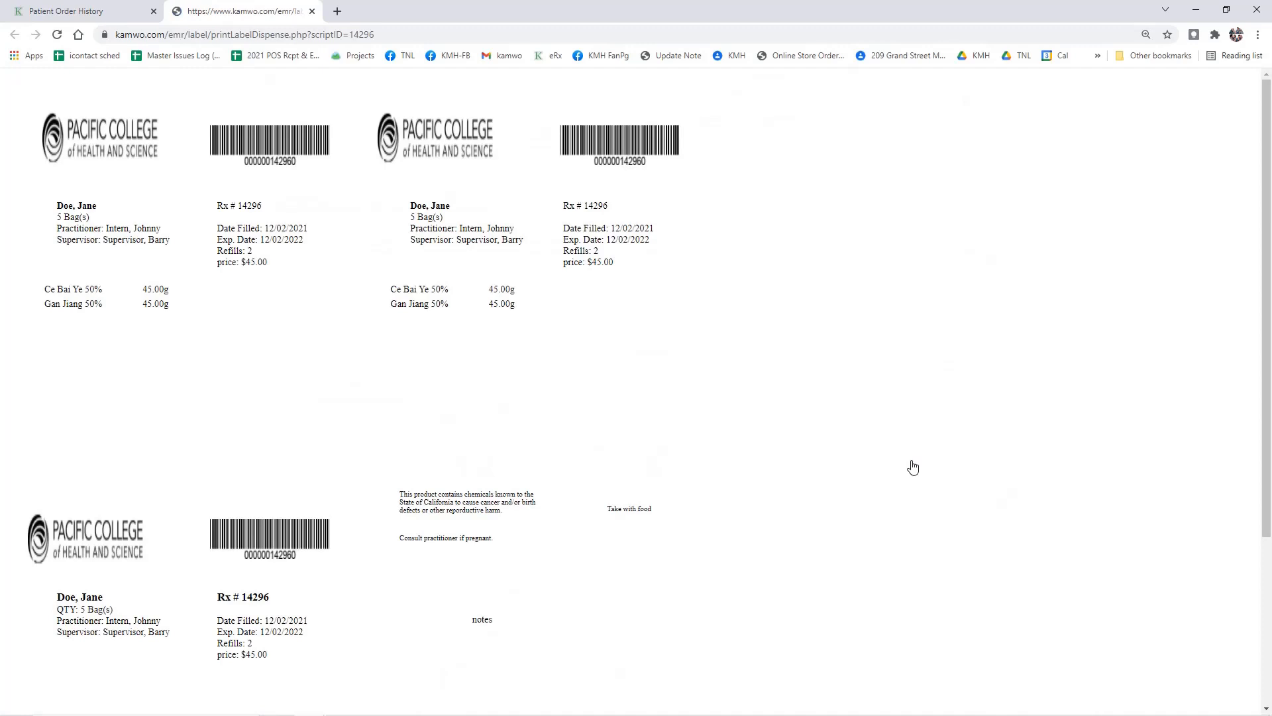
{"action": "left_click", "coordinate": [312, 11]}
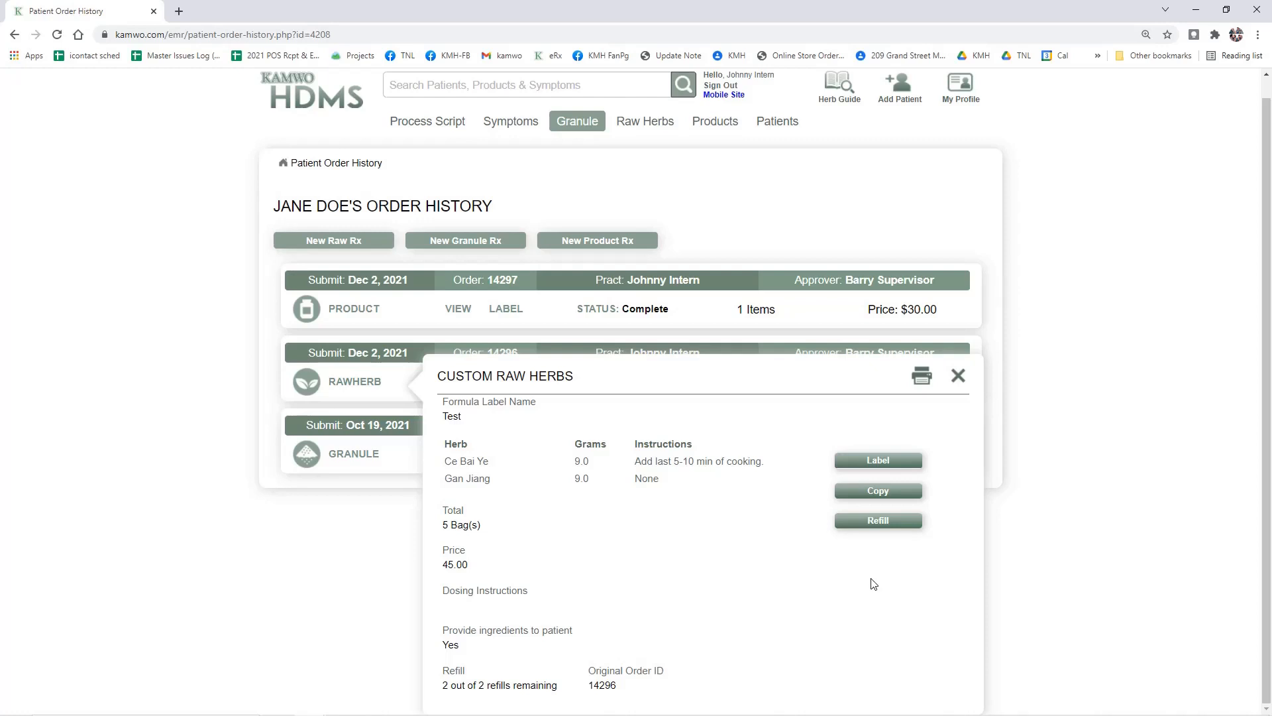
{"action": "left_click", "coordinate": [960, 377]}
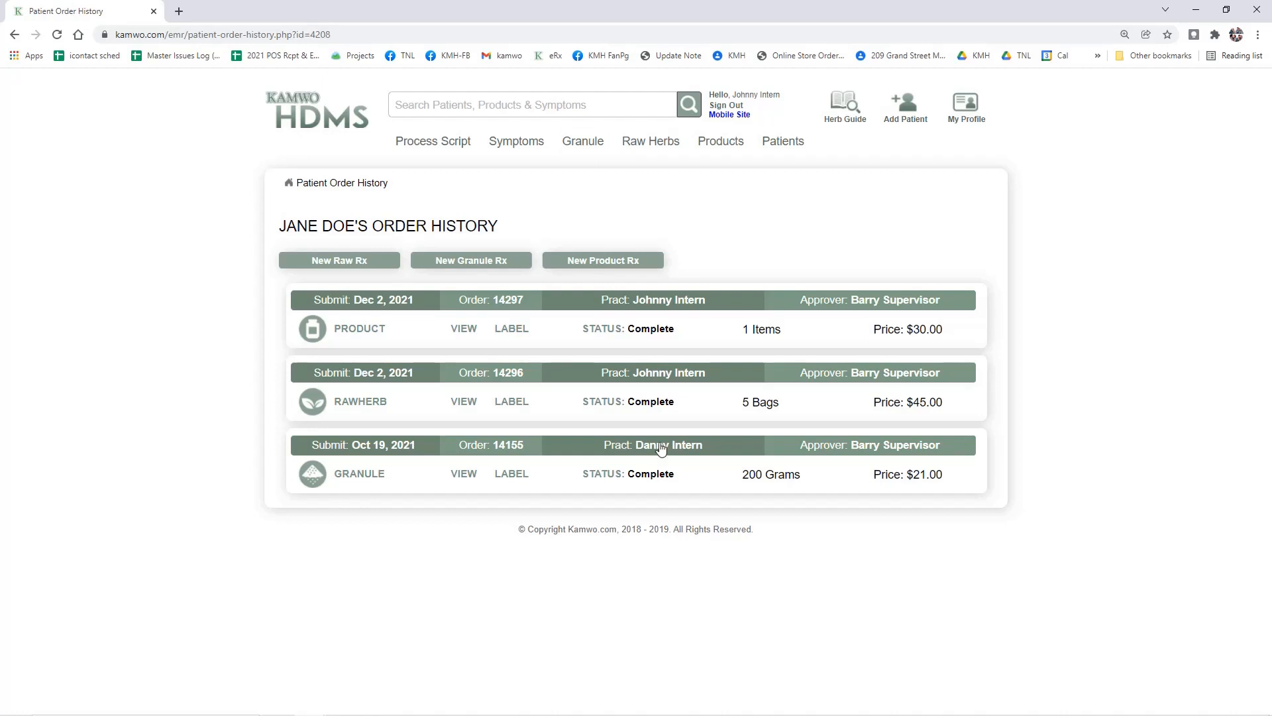
- Start a new raw herb prescription for the patient with the first listed supervisor as approver and the label name "Stress formula"
{"action": "left_click", "coordinate": [383, 261]}
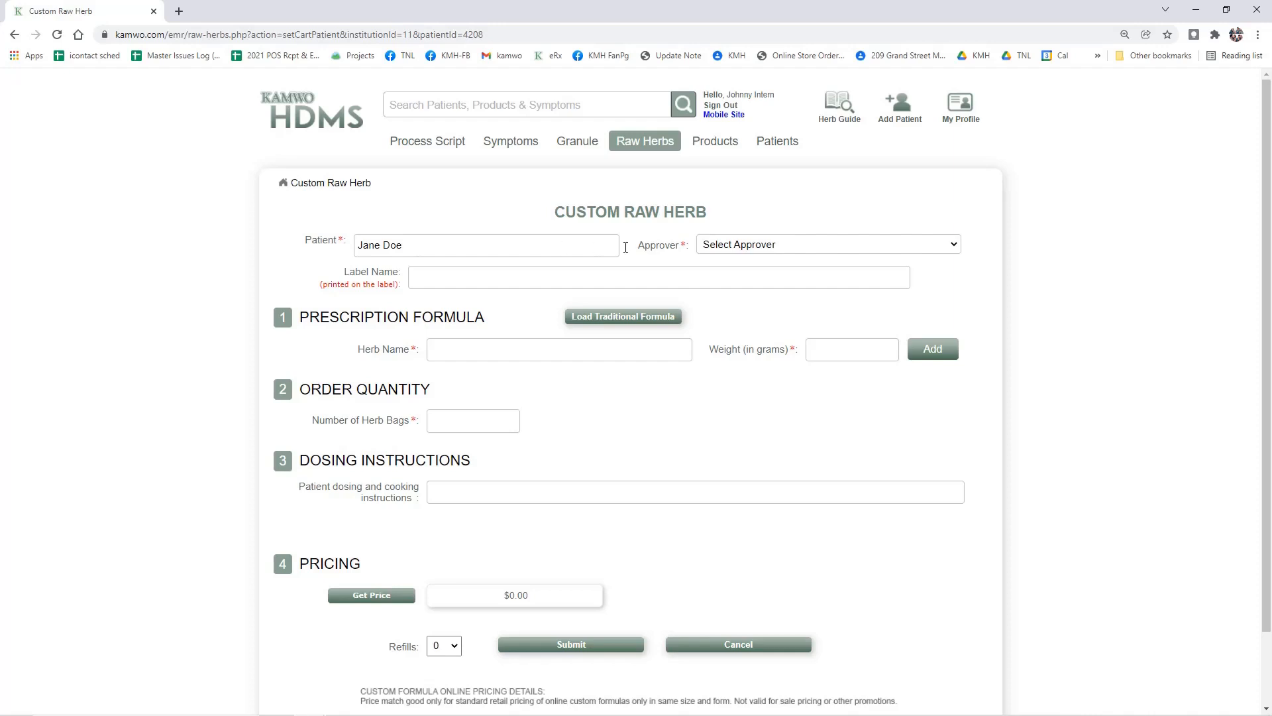
{"action": "left_click", "coordinate": [735, 245]}
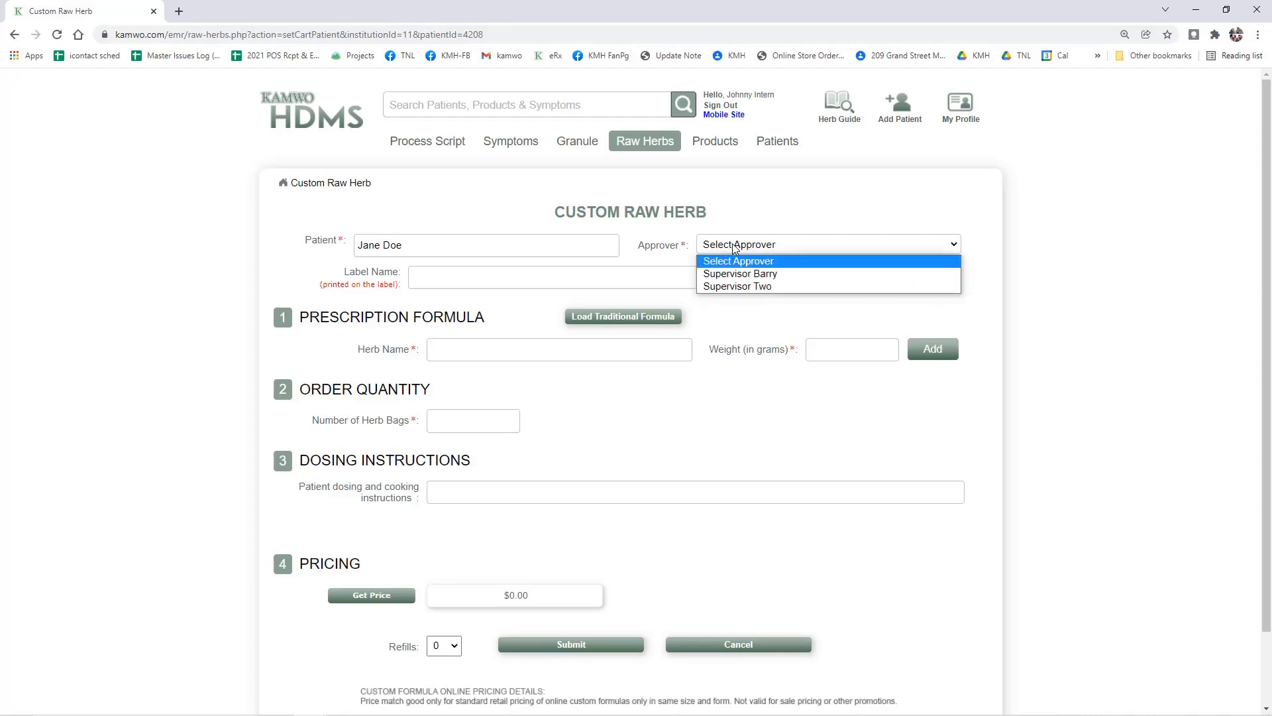
{"action": "left_click", "coordinate": [800, 274]}
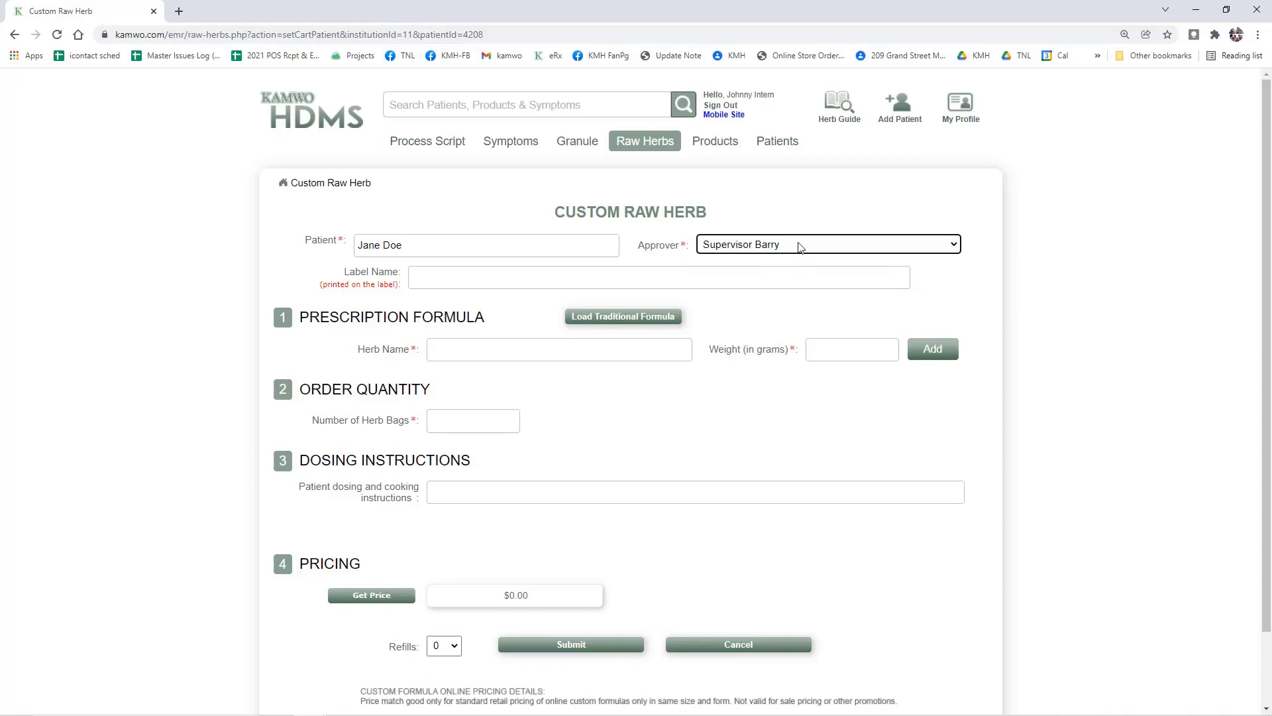
{"action": "left_click", "coordinate": [476, 278]}
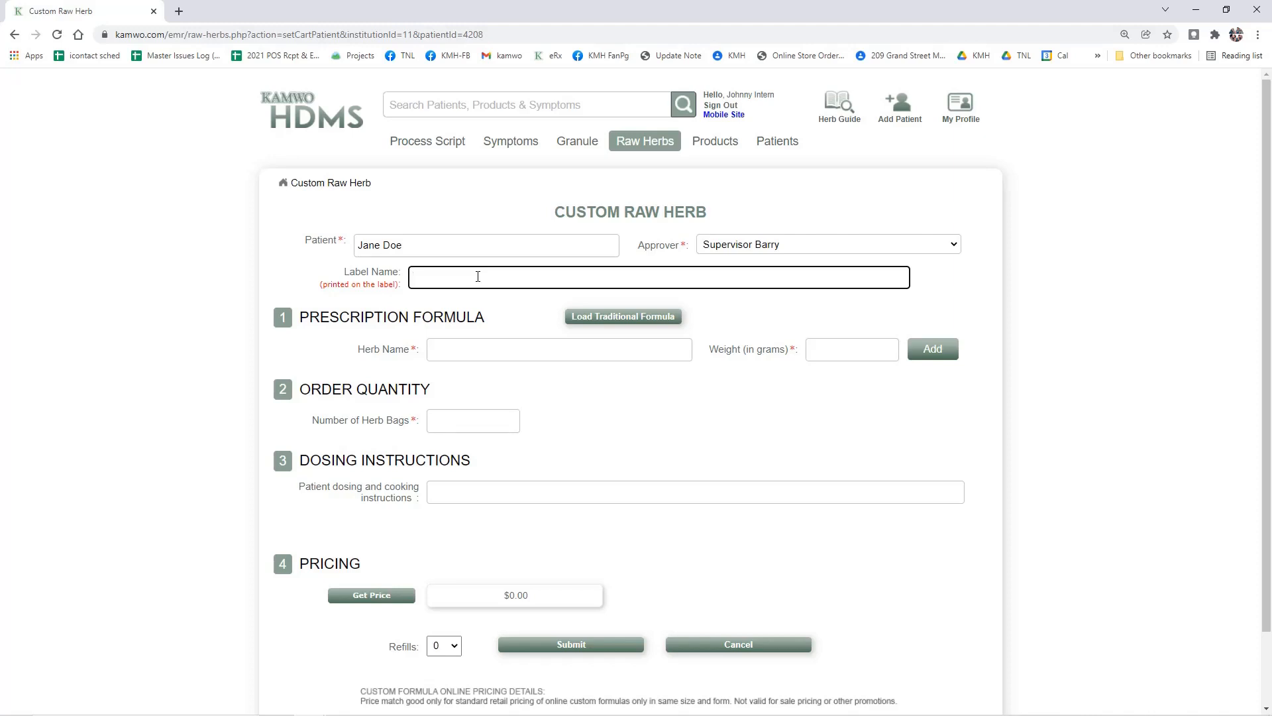
{"action": "type", "text": "Stress"}
{"action": "type", "text": "formula"}
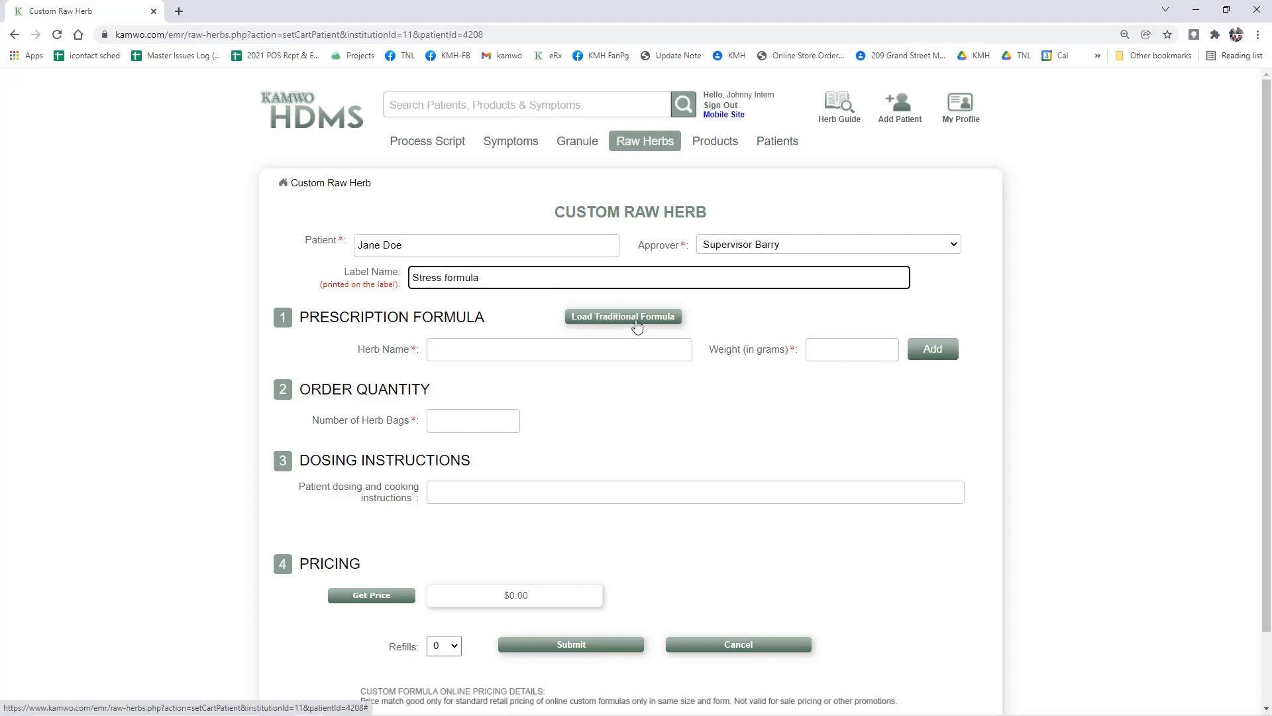
- Find traditional formulas matching "Xiao Yao" and load Xiao Yao San into the prescription
{"action": "left_click", "coordinate": [663, 324]}
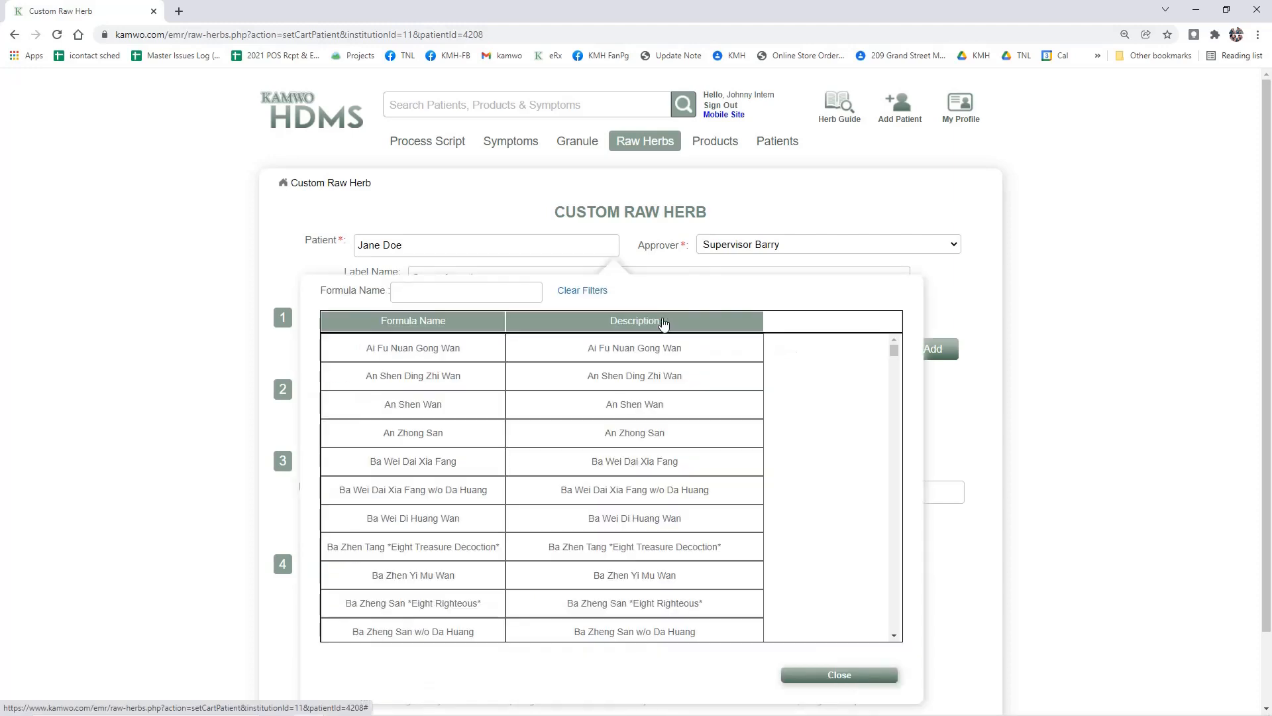
{"action": "left_click", "coordinate": [499, 292]}
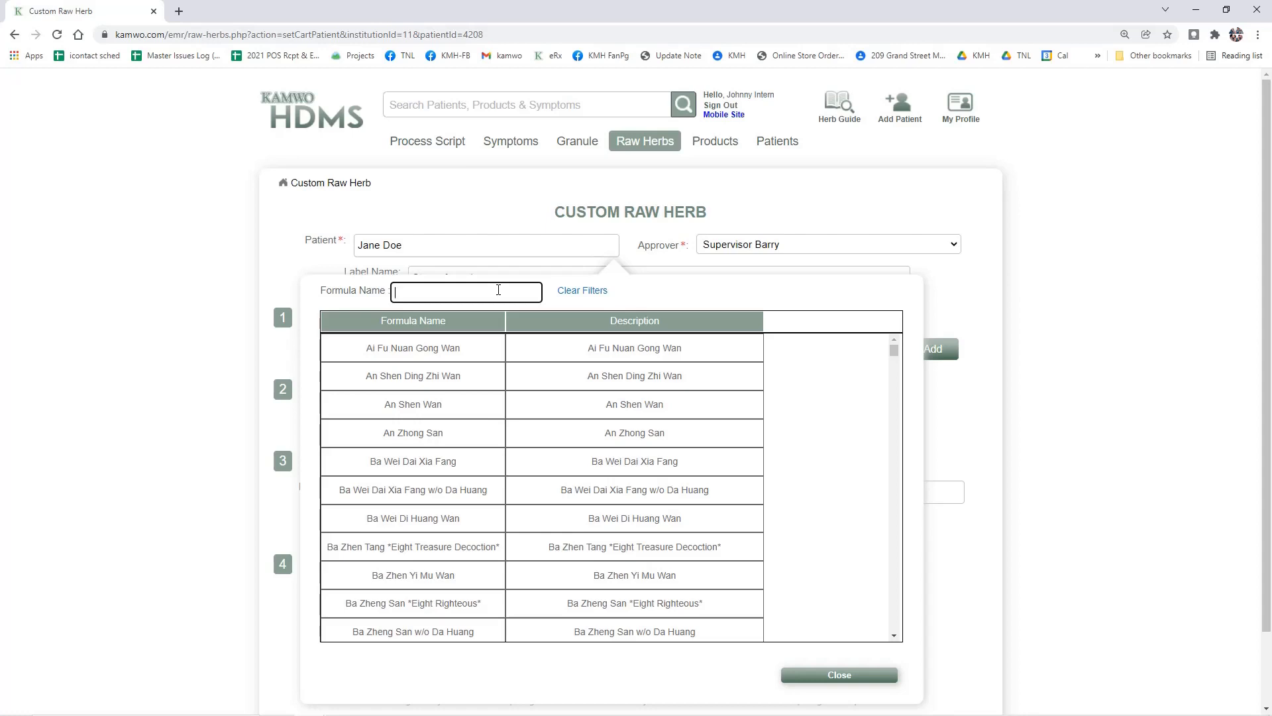
{"action": "type", "text": "X"}
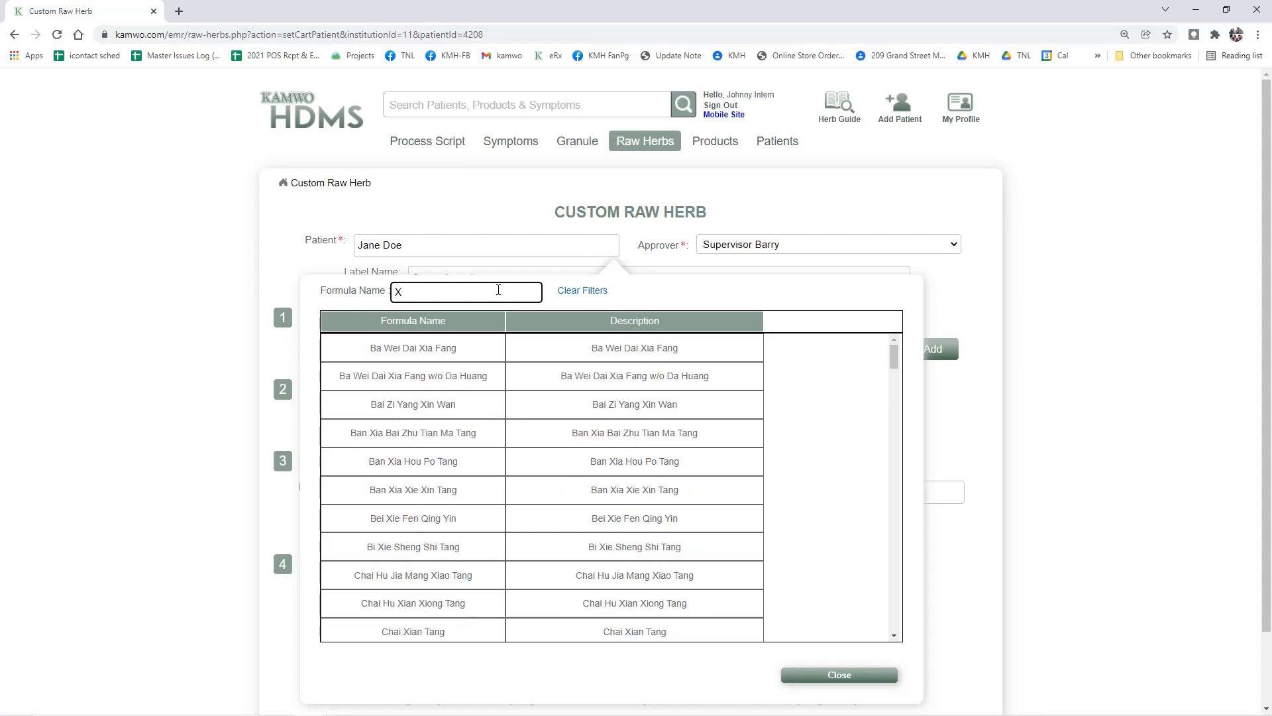
{"action": "type", "text": "iao Yao"}
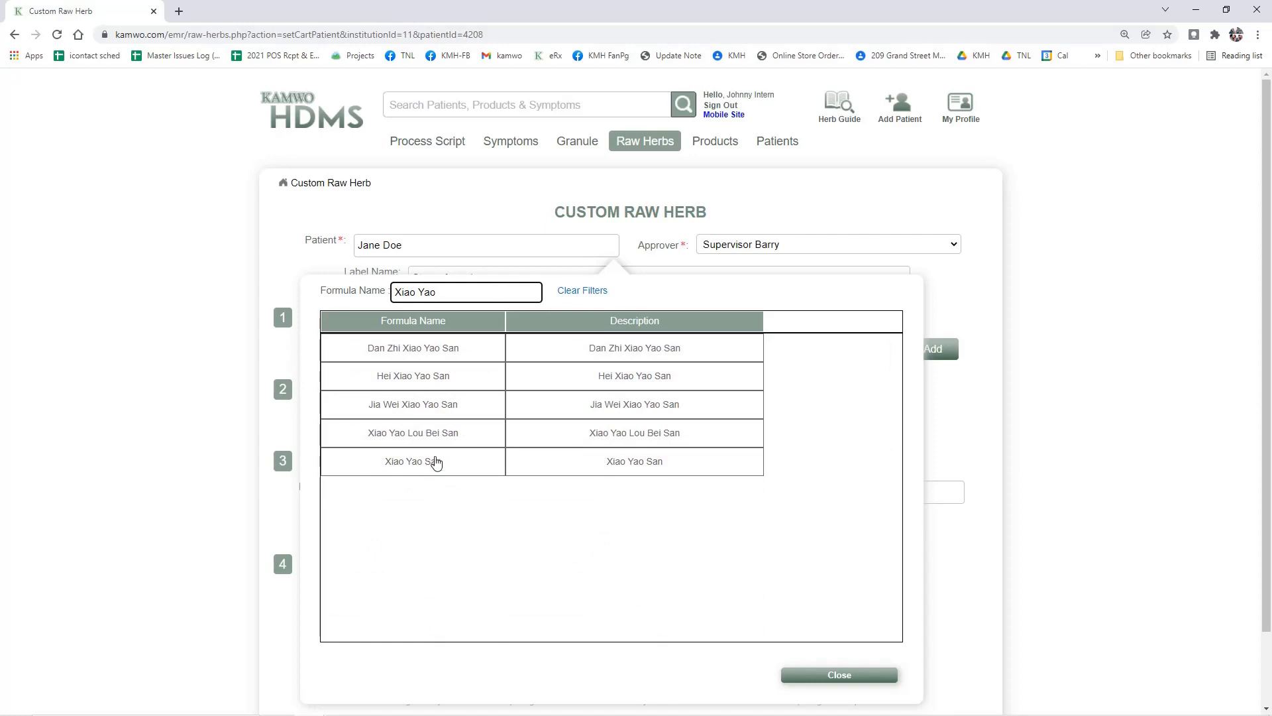
{"action": "left_click", "coordinate": [470, 466]}
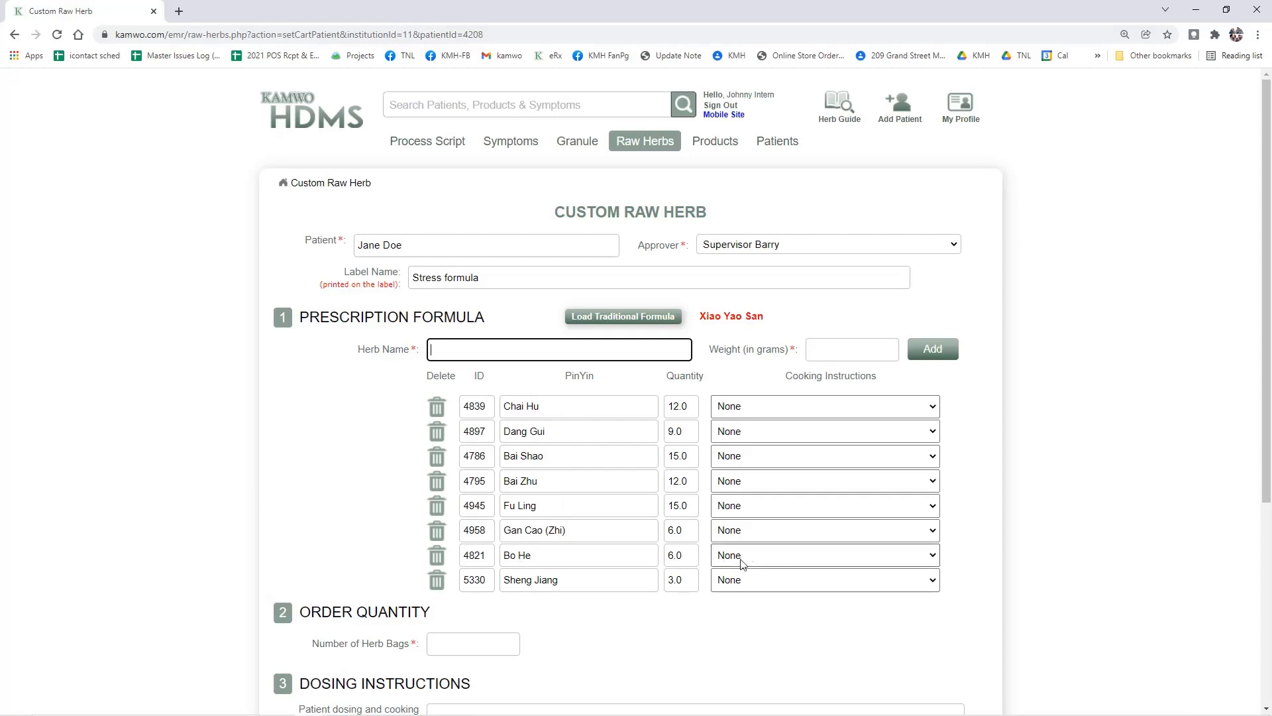
- Try the cooking instruction "A. Add last 5-10 min of cooking." for Bo He and reset it to None
{"action": "left_click", "coordinate": [929, 557]}
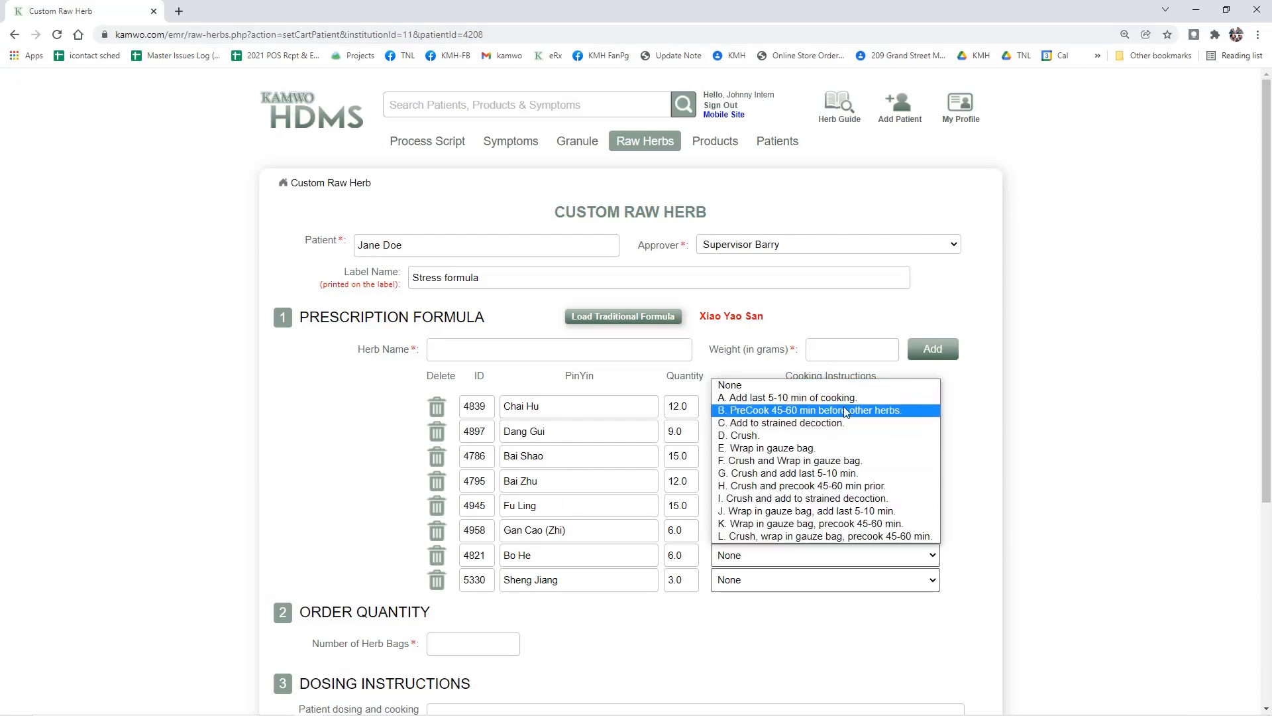
{"action": "left_click", "coordinate": [915, 398]}
{"action": "left_click", "coordinate": [961, 556]}
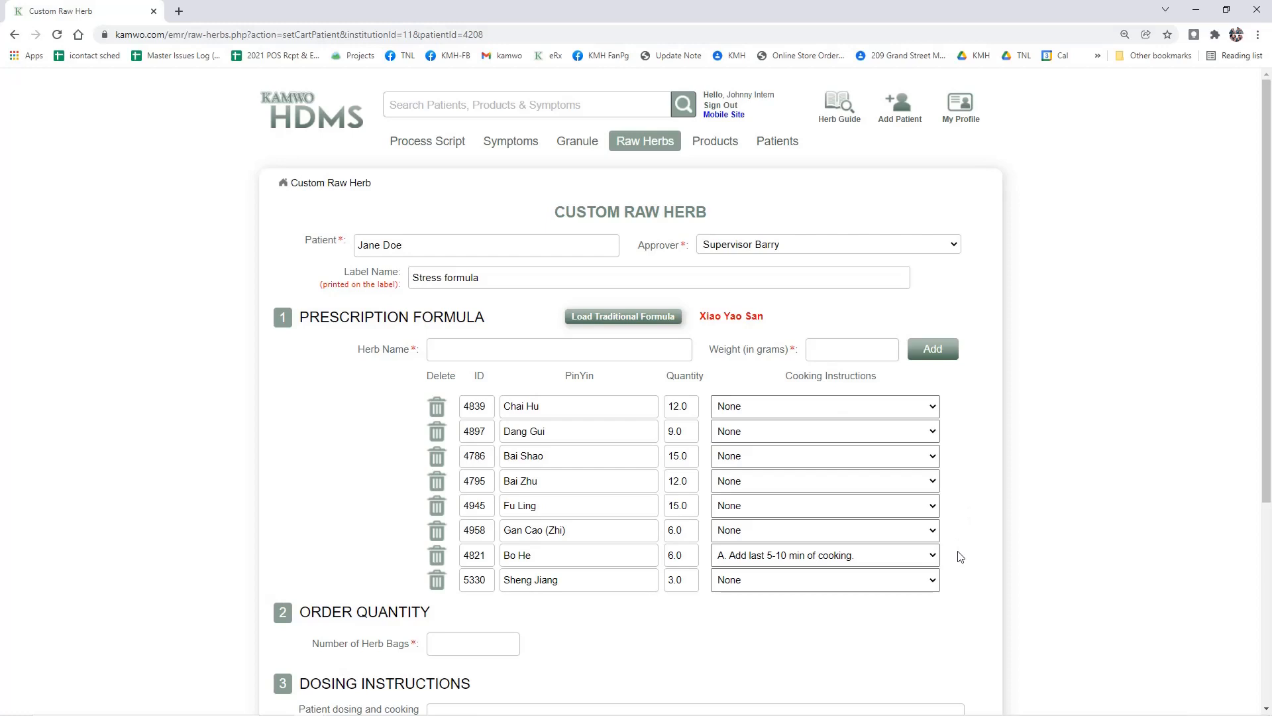
{"action": "left_click", "coordinate": [933, 555]}
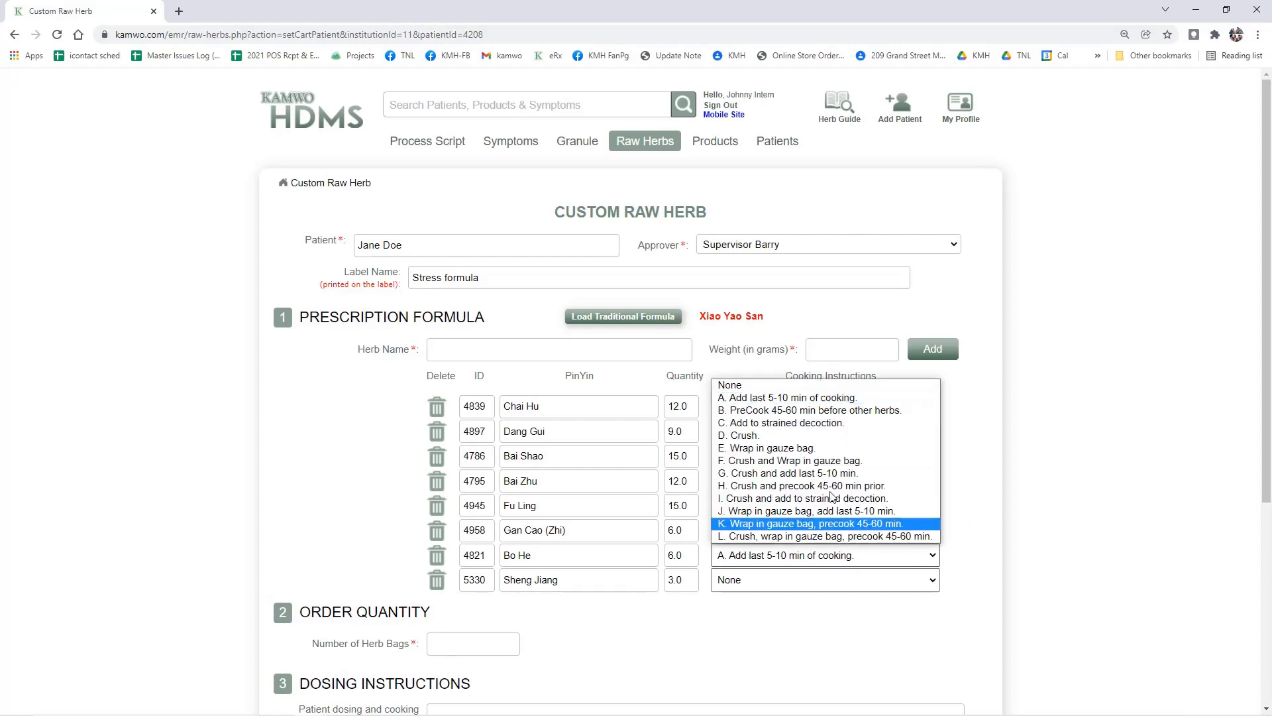
{"action": "left_click", "coordinate": [737, 387]}
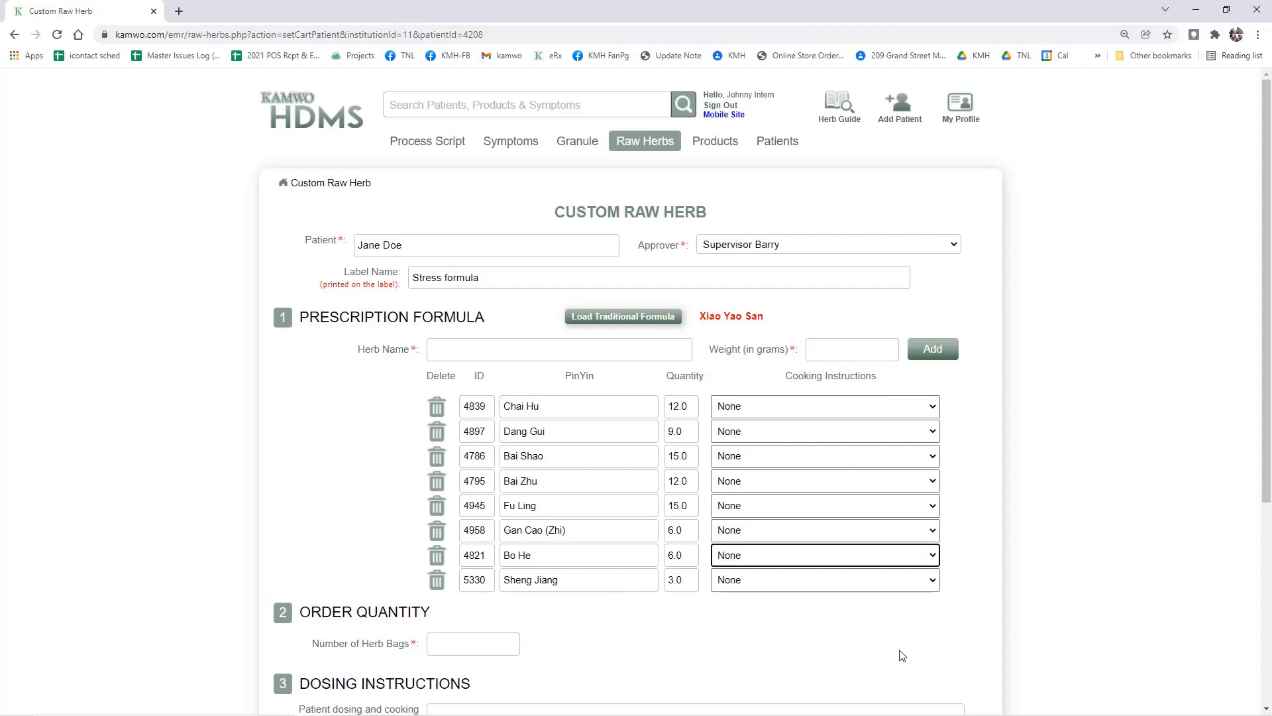
{"action": "left_click", "coordinate": [811, 643]}
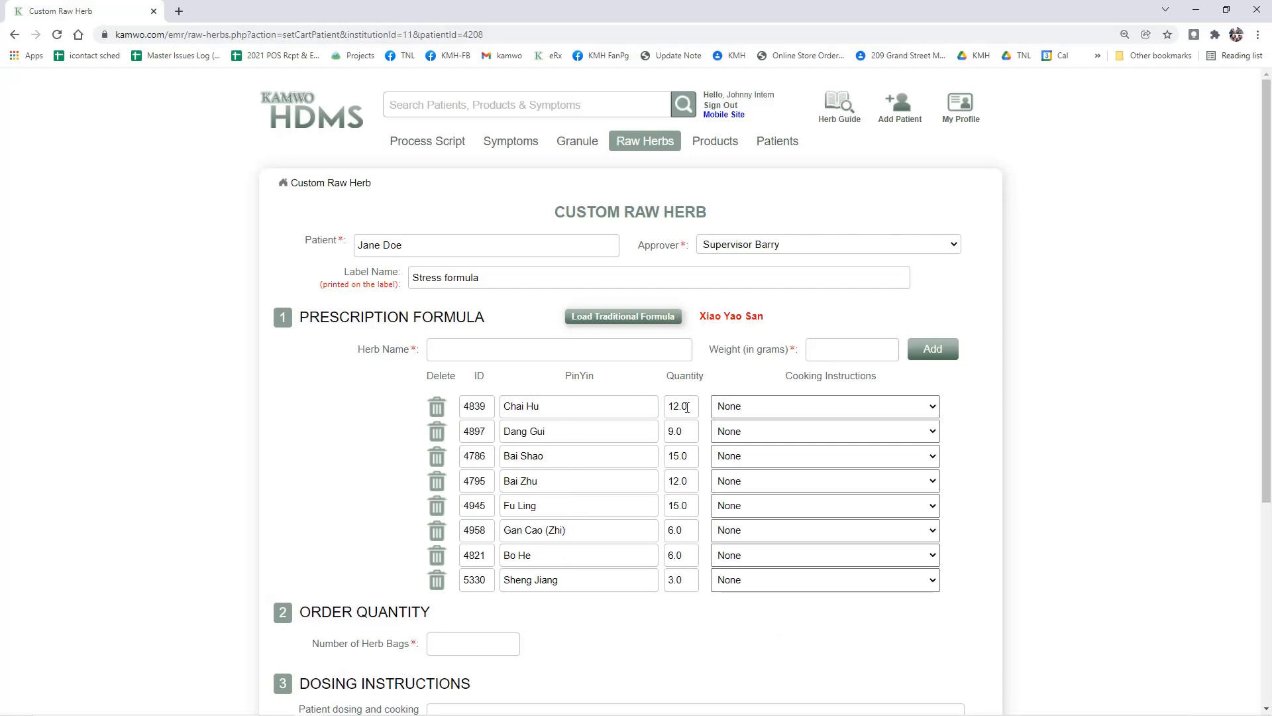
- Set the quantity of Chai Hu in the formula to 15.0 grams
{"action": "left_click_drag", "start_coordinate": [688, 408], "coordinate": [667, 407]}
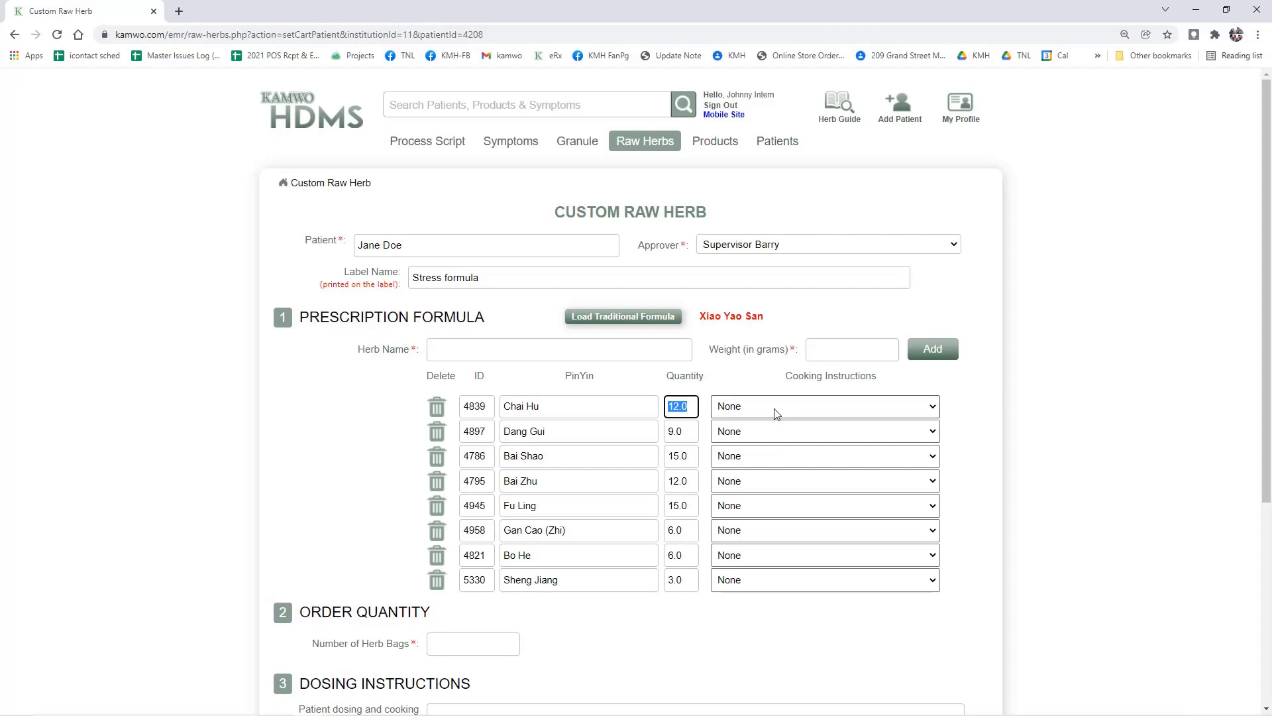
{"action": "type", "text": "15"}
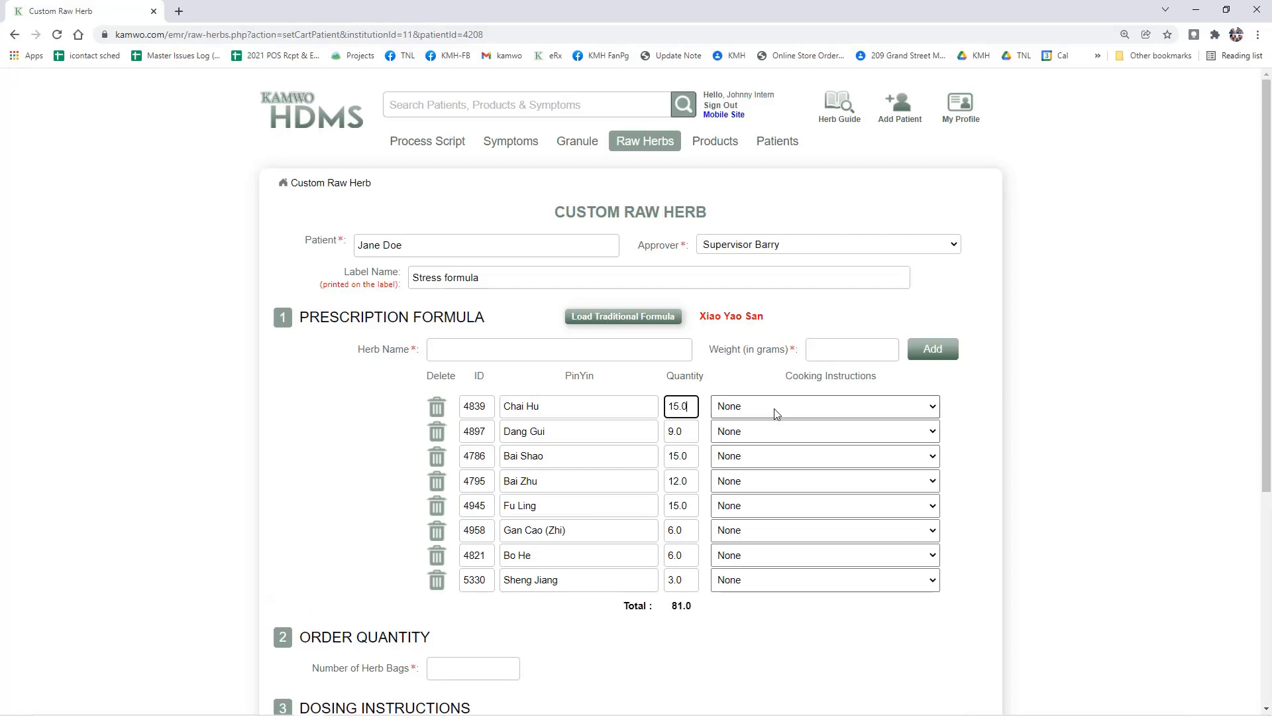
{"action": "key", "text": "Tab"}
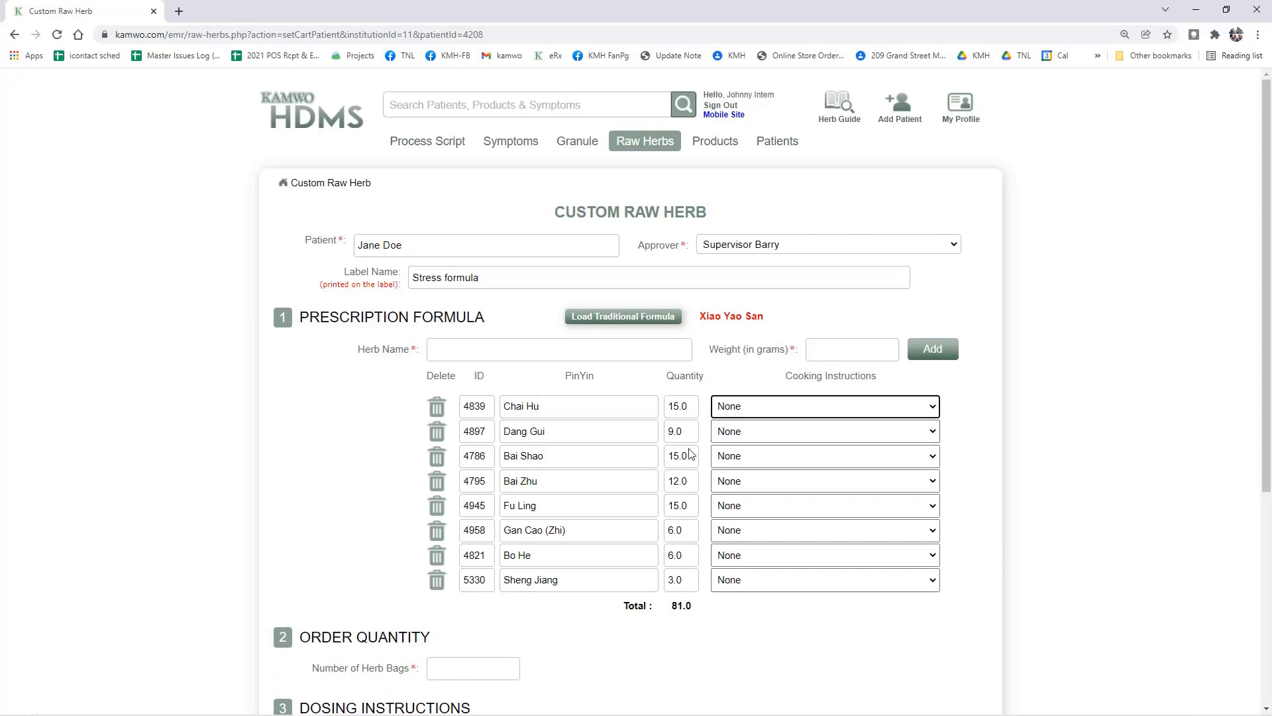
- Delete Sheng Jiang from the prescription formula and confirm the removal
{"action": "scroll", "coordinate": [676, 475], "scroll_direction": "down", "scroll_amount": 1}
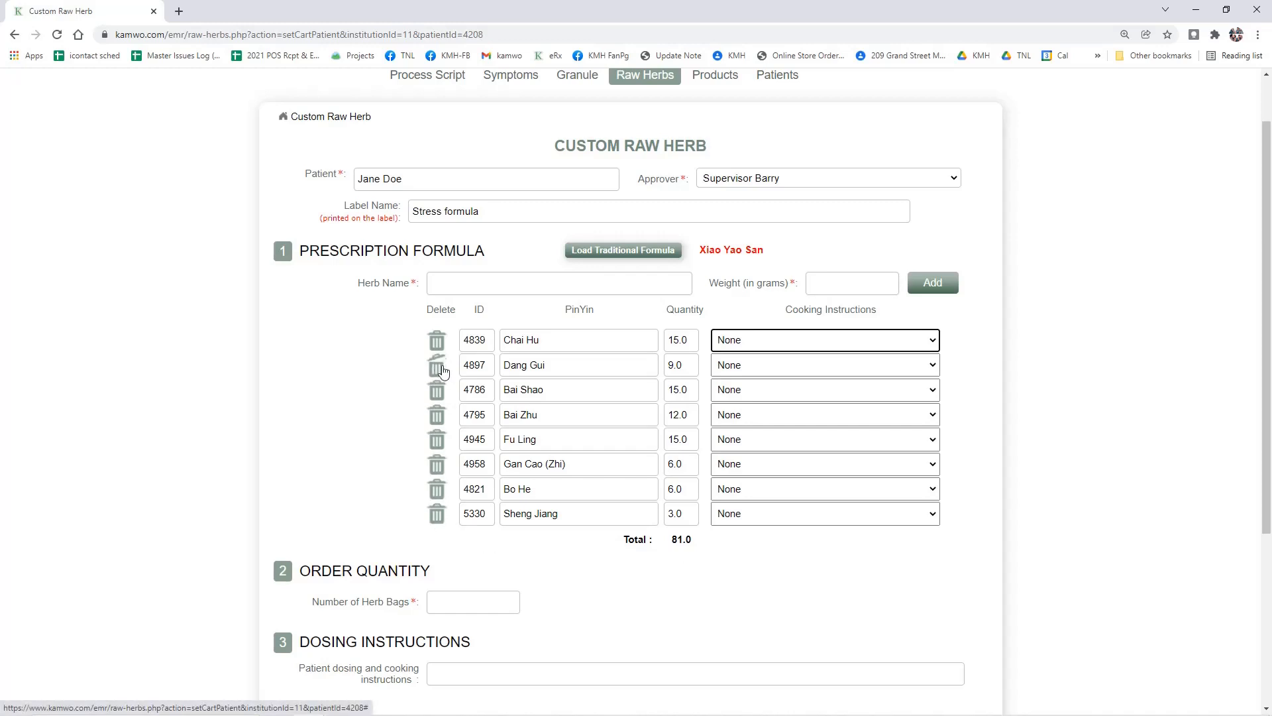
{"action": "left_click", "coordinate": [440, 522]}
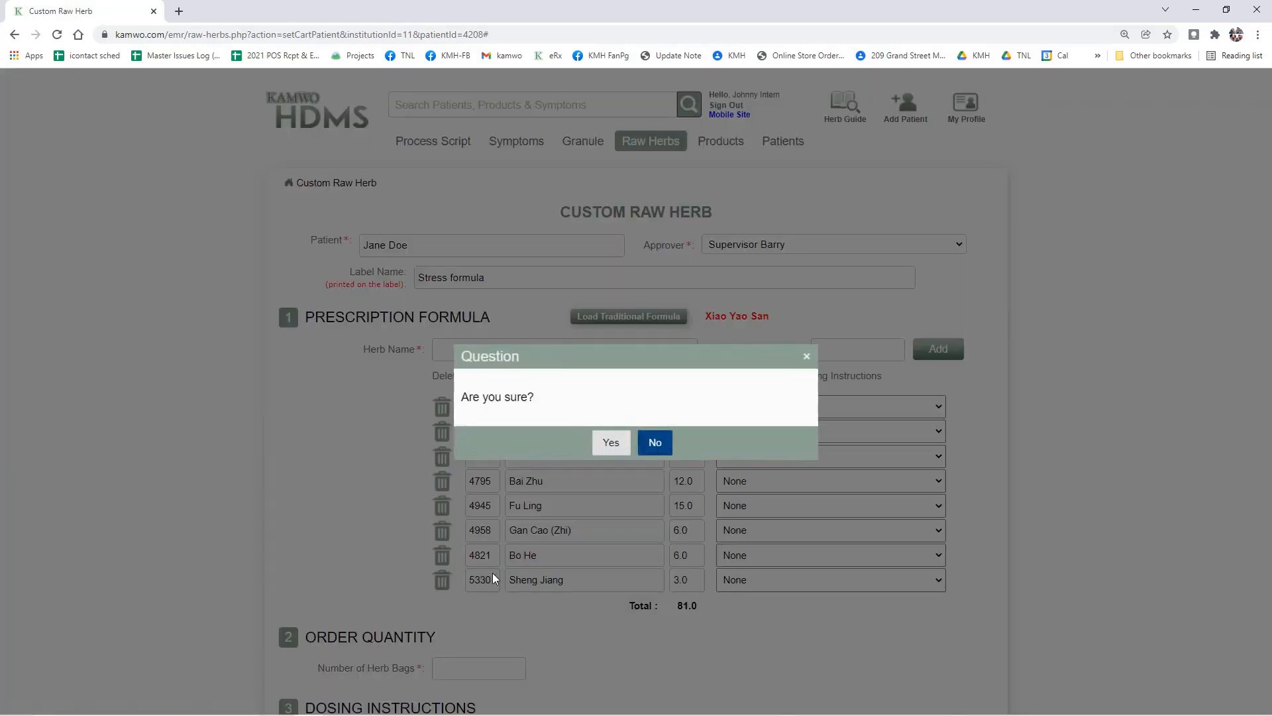
{"action": "left_click", "coordinate": [610, 443]}
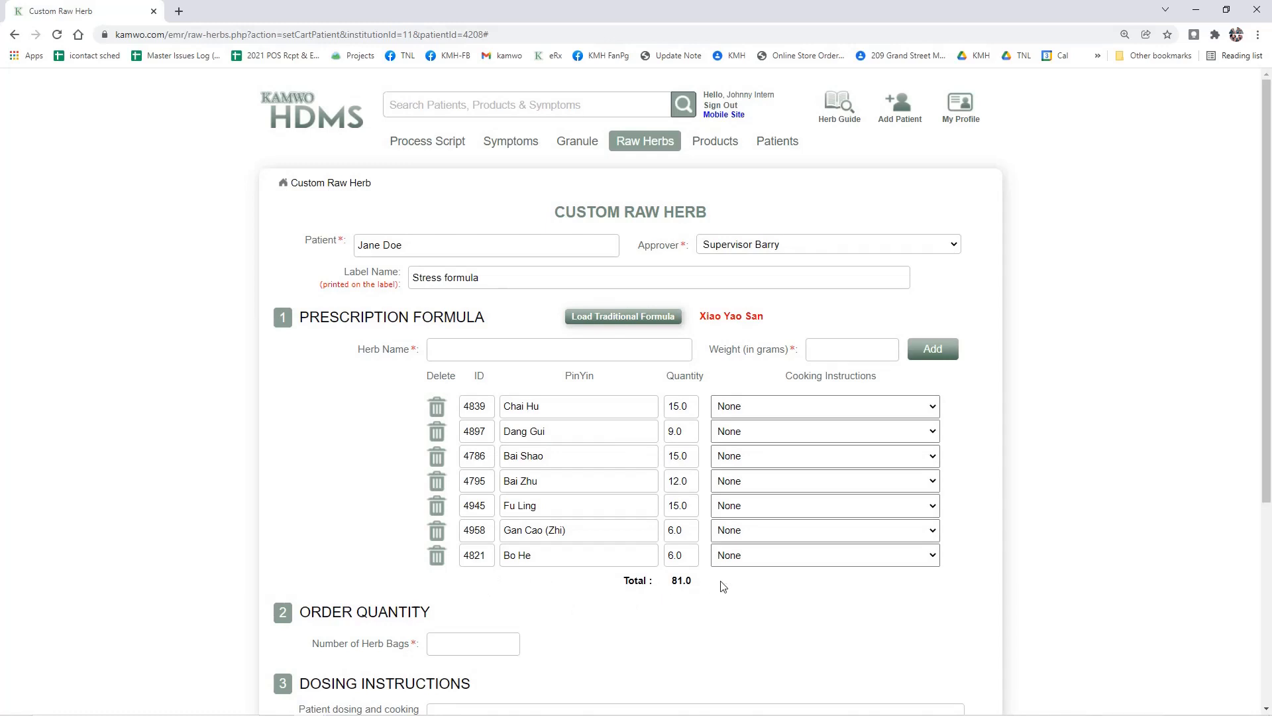
- Add 6 grams of Sheng Jiang (Wei) (Toast) to the raw herb prescription formula
{"action": "left_click", "coordinate": [537, 347]}
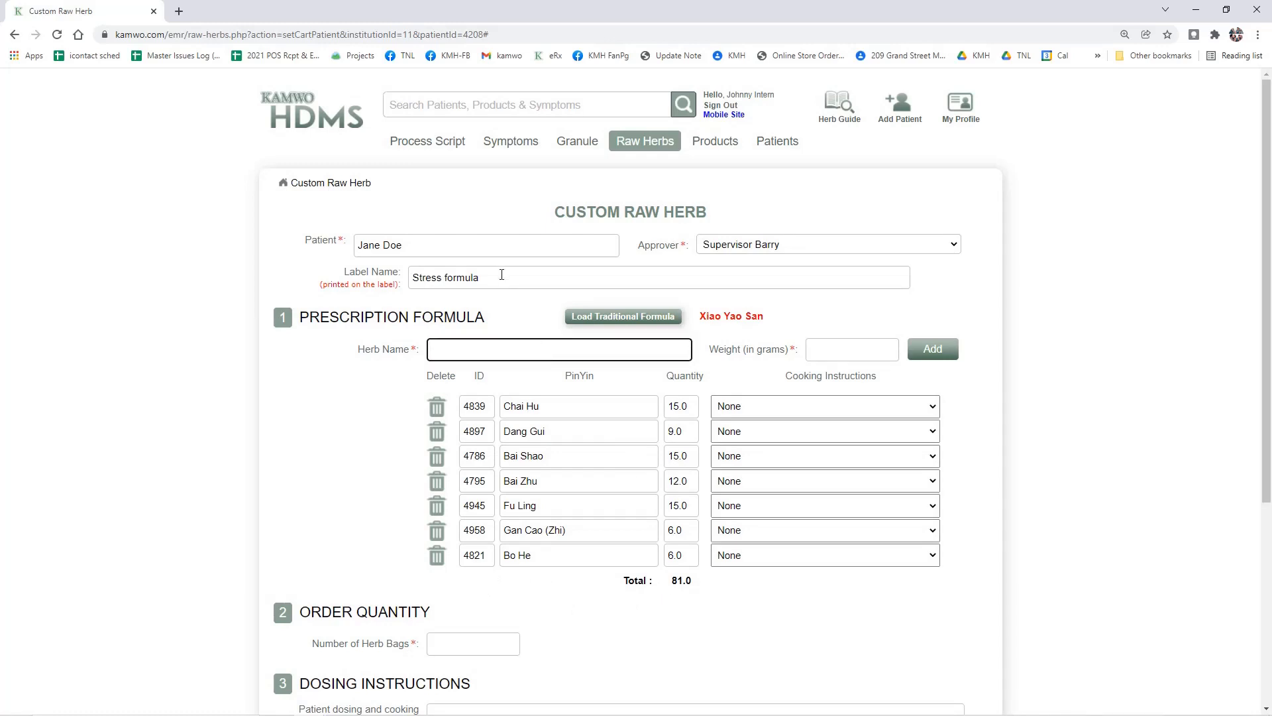
{"action": "type", "text": "Sheng"}
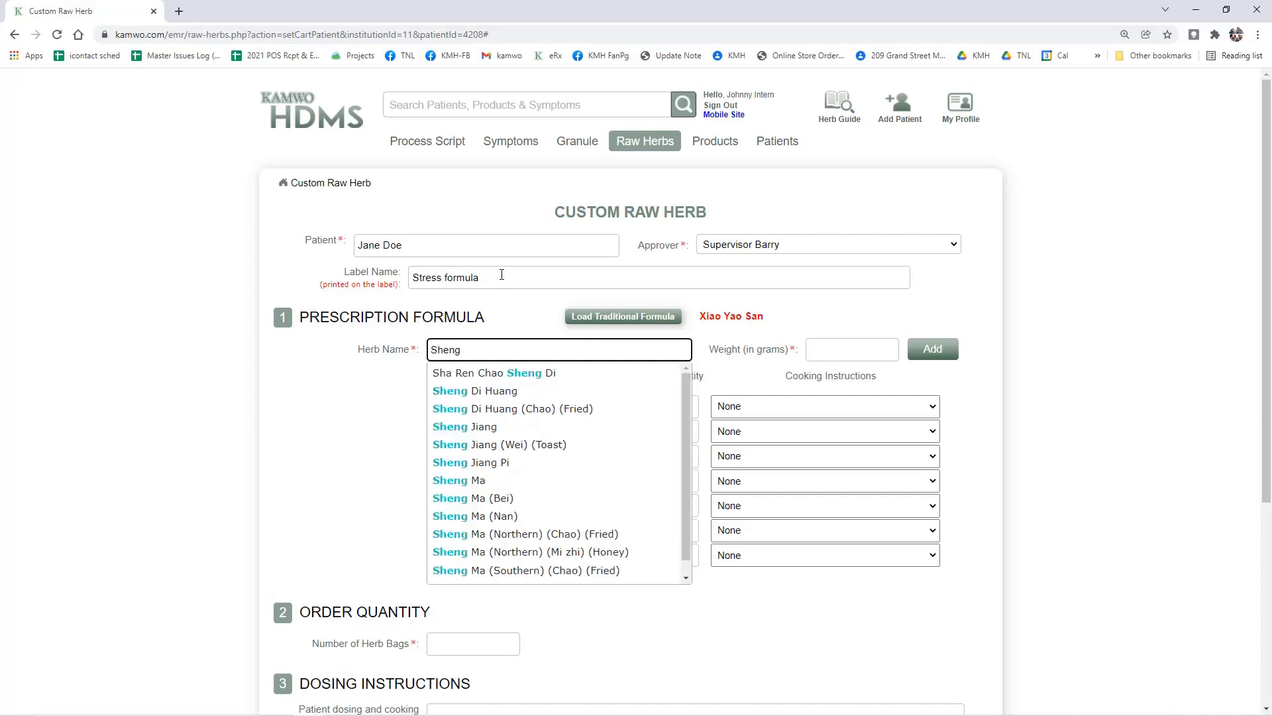
{"action": "type", "text": " Jian"}
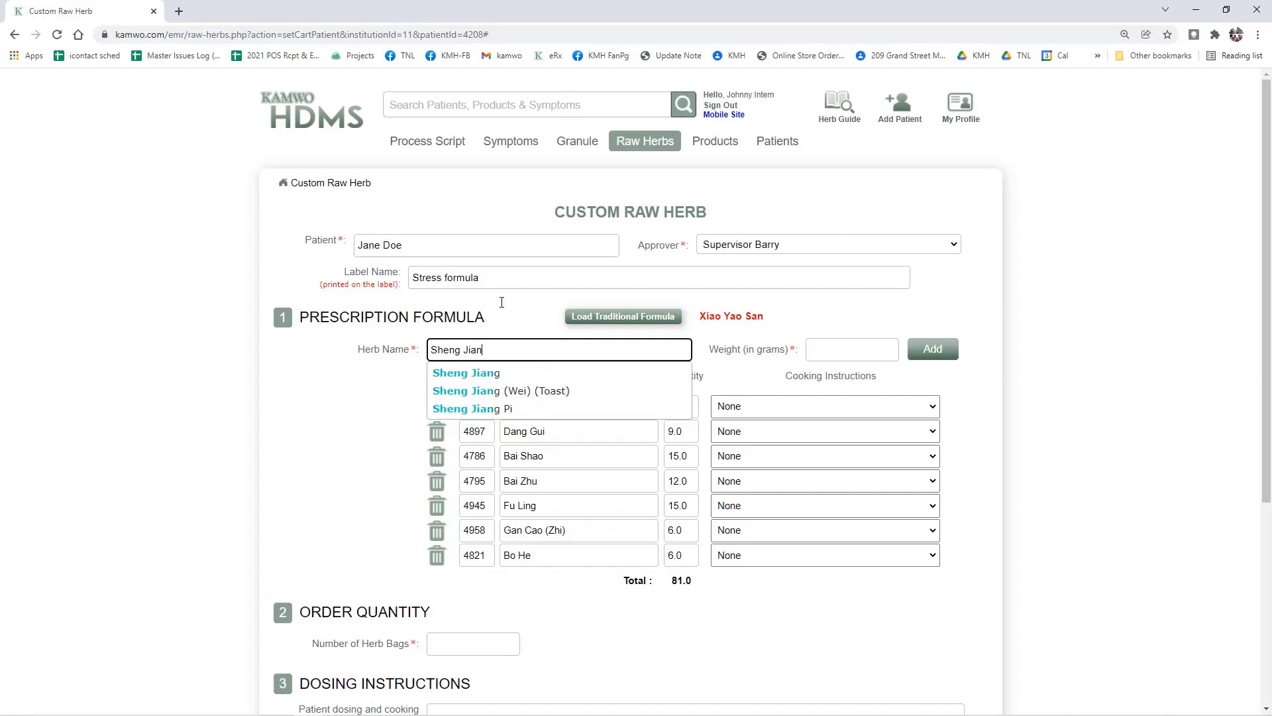
{"action": "left_click", "coordinate": [567, 396]}
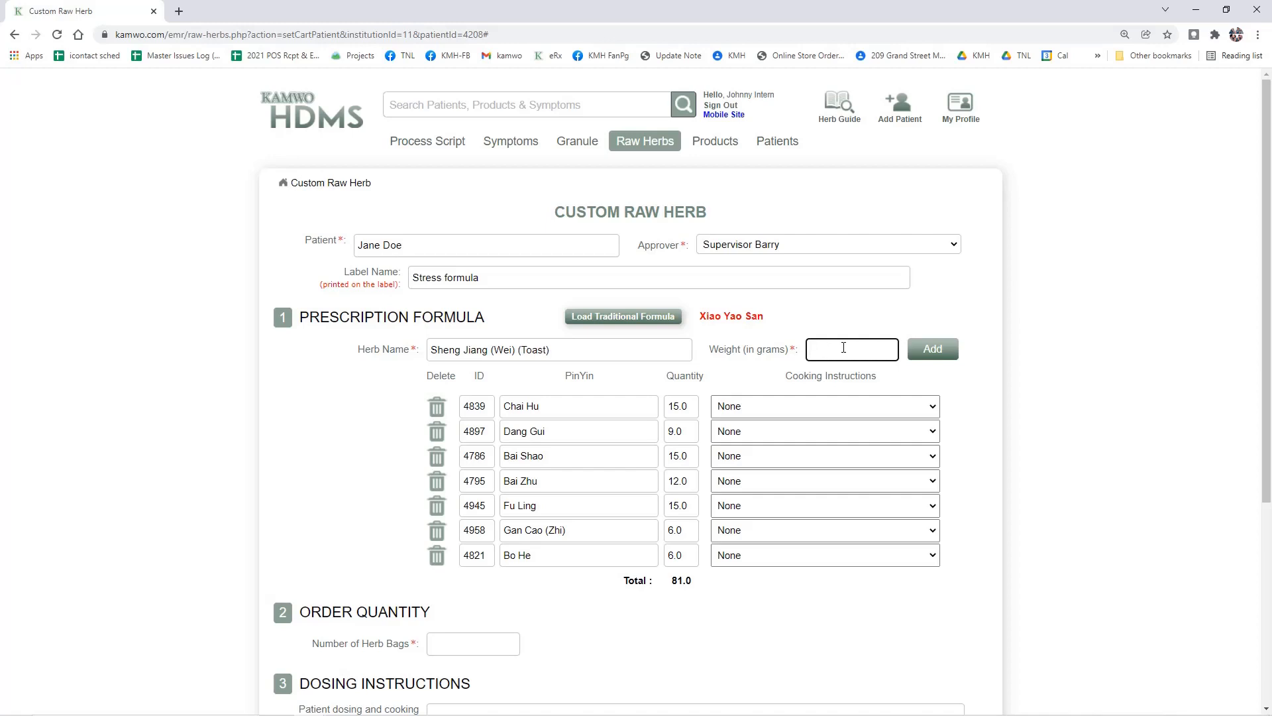
{"action": "type", "text": "6"}
{"action": "left_click", "coordinate": [935, 354]}
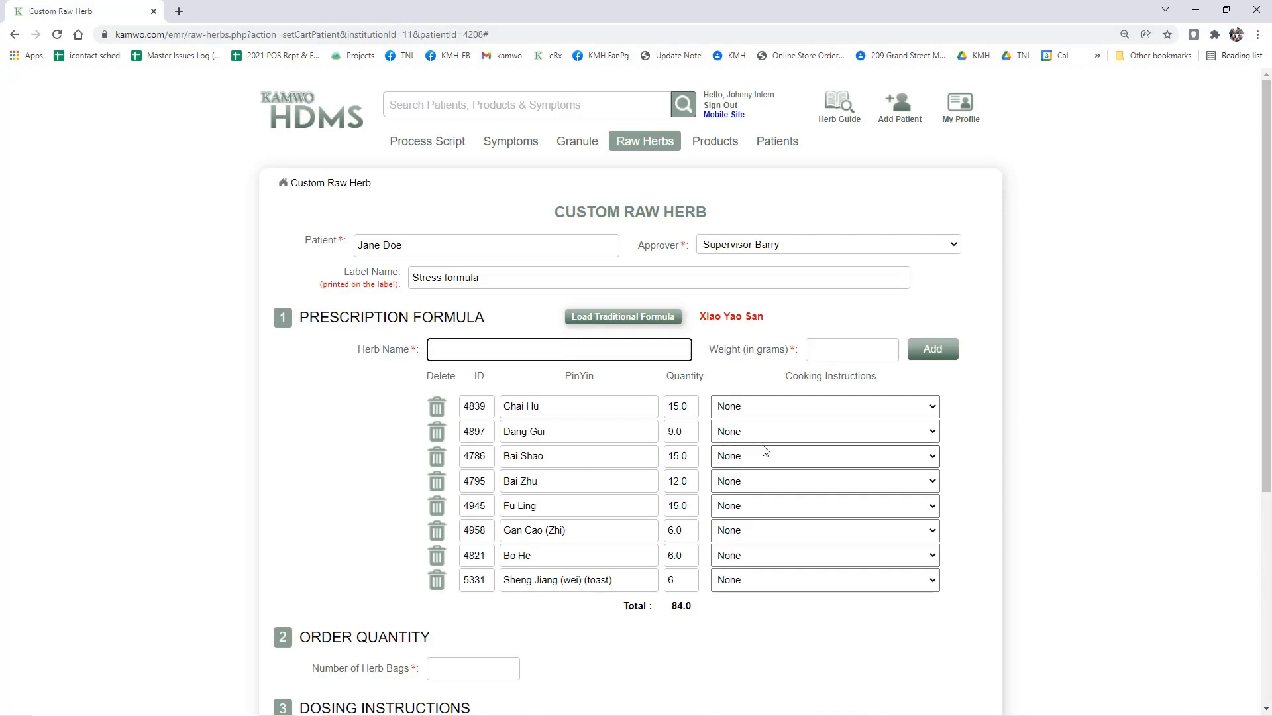
- Set the number of herb bags to 5 and enter the dosing instructions "Take 1 bag of herbs daily and call me when you are done."
{"action": "scroll", "coordinate": [642, 502], "scroll_direction": "down", "scroll_amount": 3}
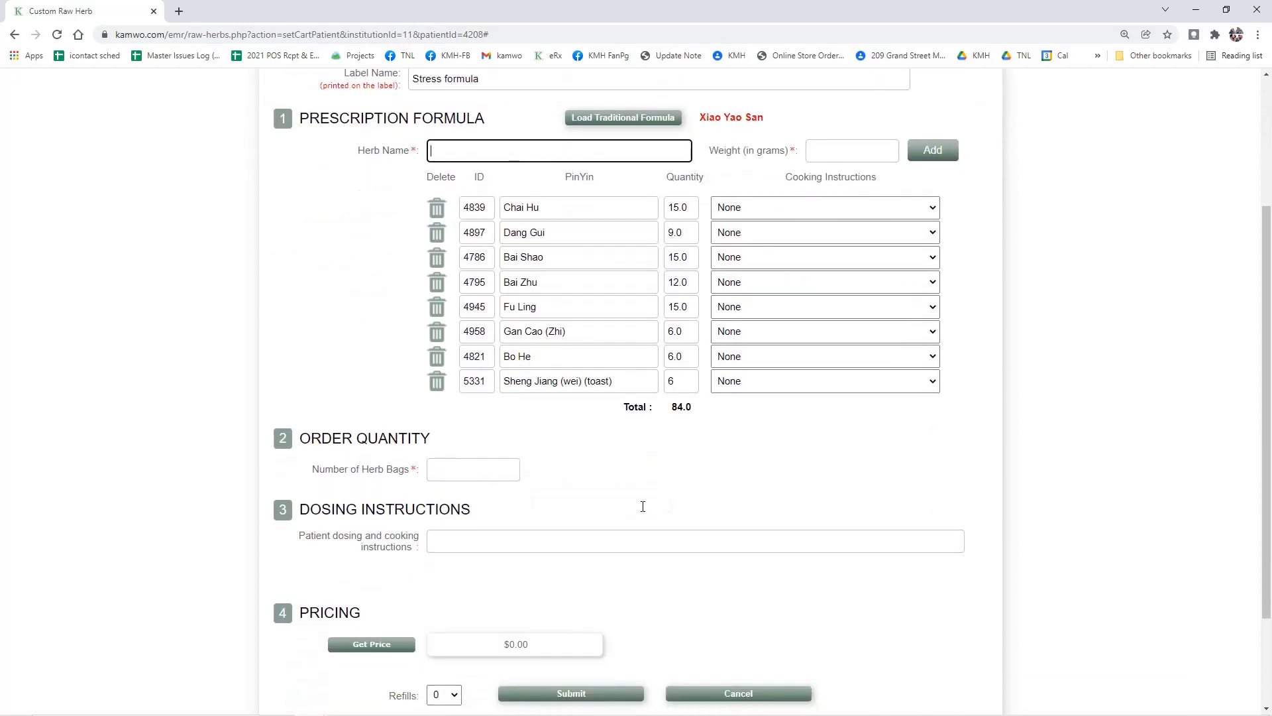
{"action": "left_click", "coordinate": [500, 468]}
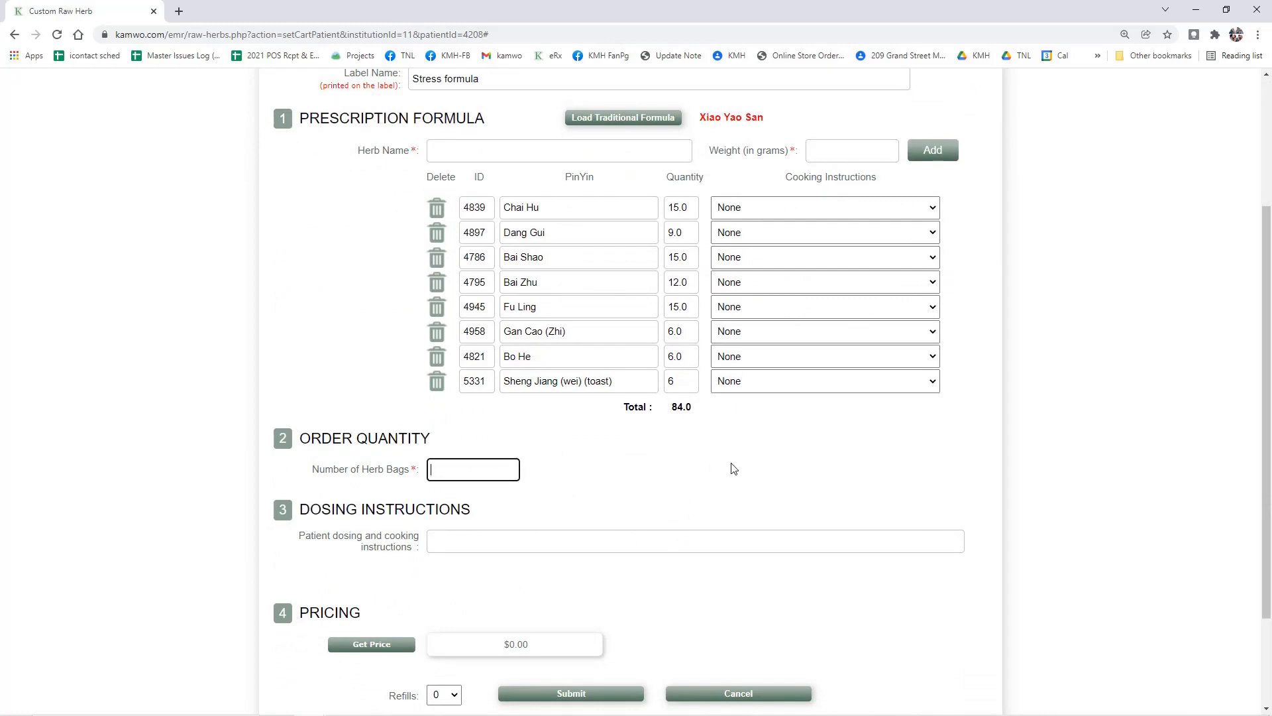
{"action": "type", "text": "5"}
{"action": "left_click", "coordinate": [529, 536]}
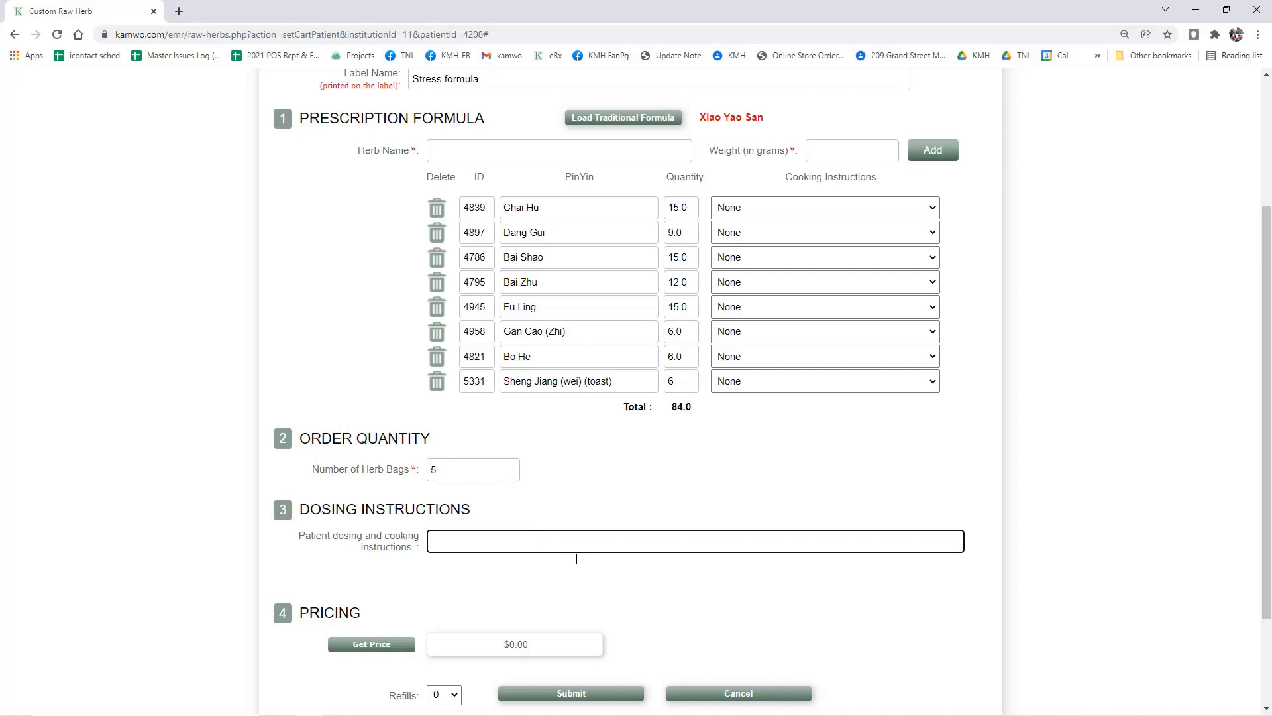
{"action": "type", "text": "Take 1 bag of herbs daily and call me when y"}
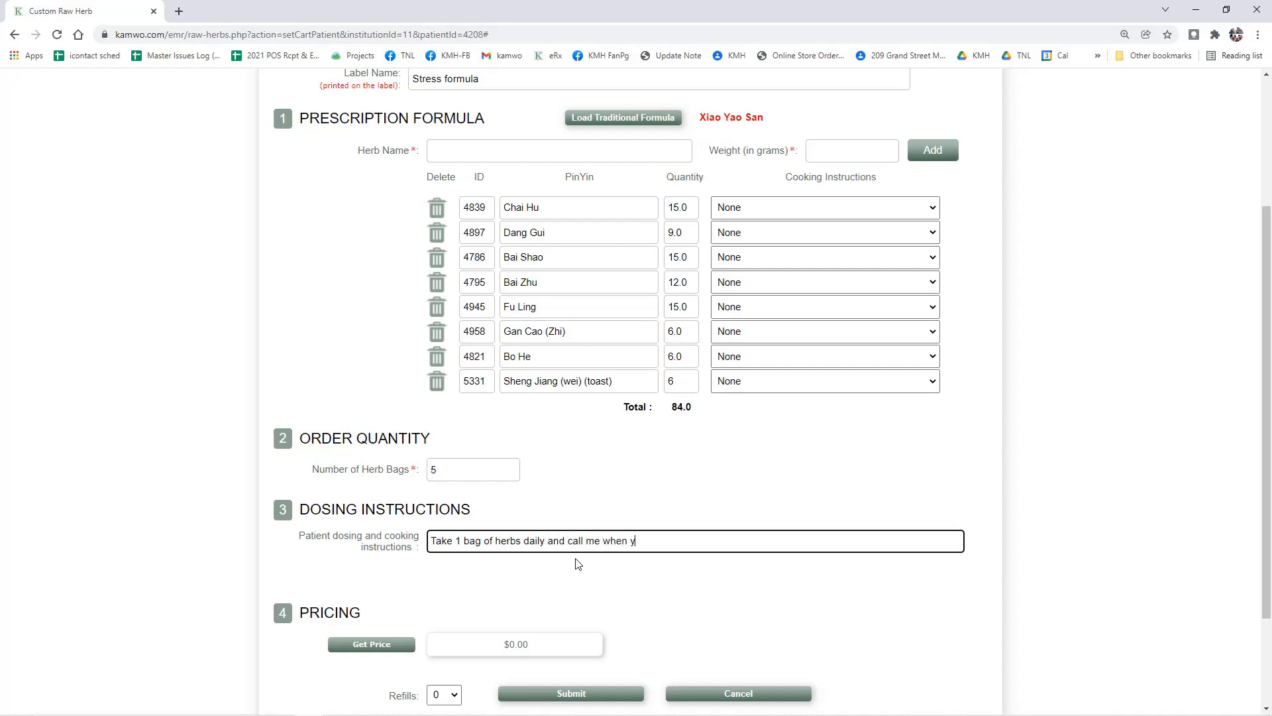
{"action": "type", "text": "ou are done."}
{"action": "left_click", "coordinate": [561, 574]}
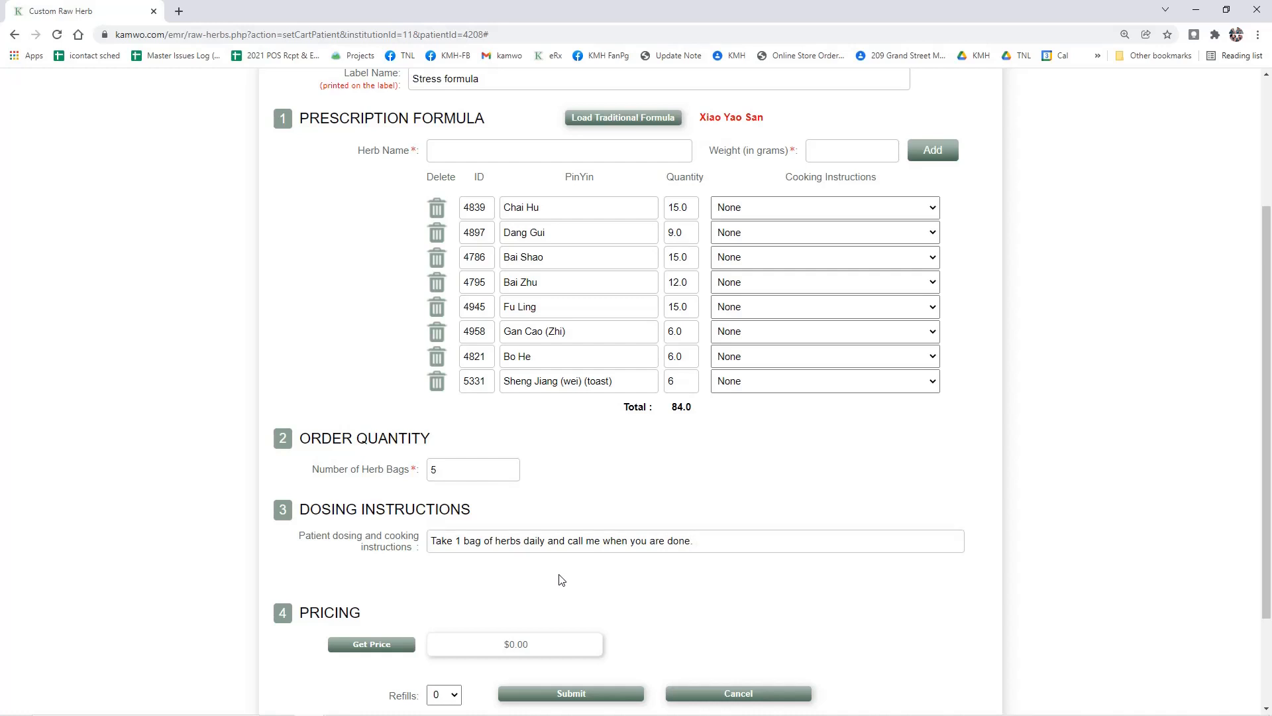
- Calculate the price of the raw herb prescription and highlight the resulting amount
{"action": "scroll", "coordinate": [562, 574], "scroll_direction": "down", "scroll_amount": 1}
{"action": "left_click", "coordinate": [378, 580]}
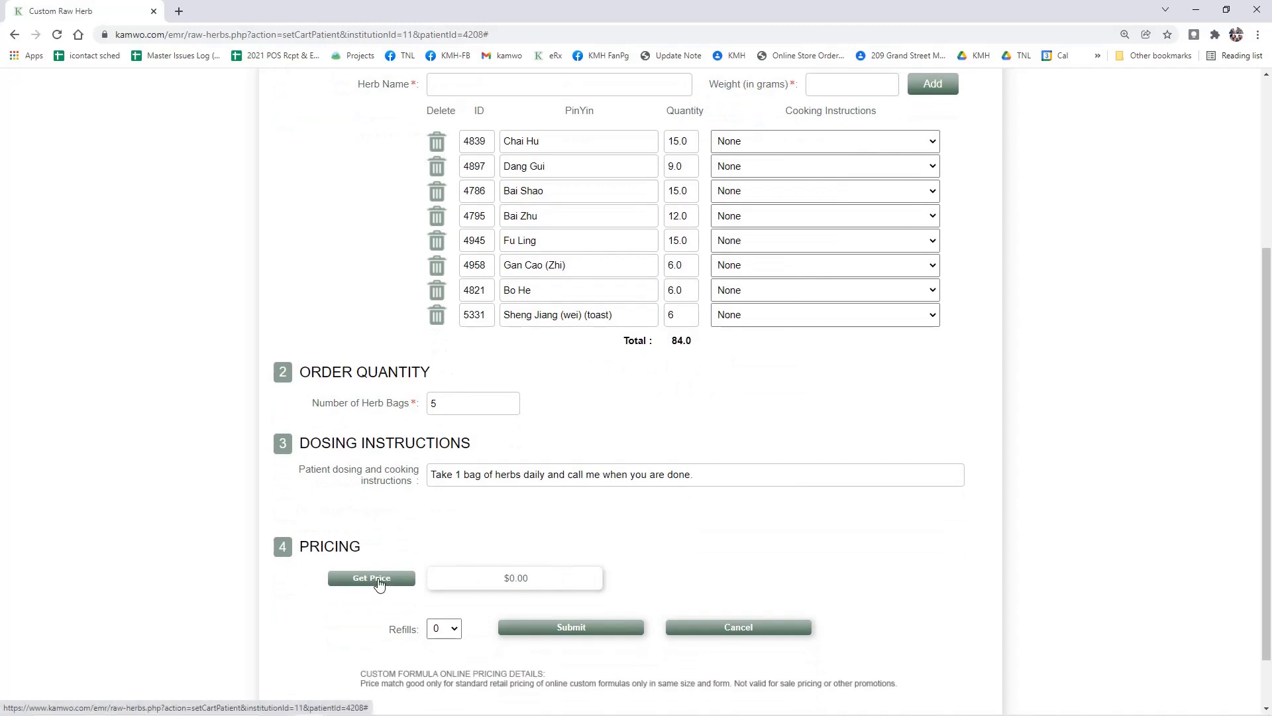
{"action": "scroll", "coordinate": [687, 581], "scroll_direction": "down", "scroll_amount": 1}
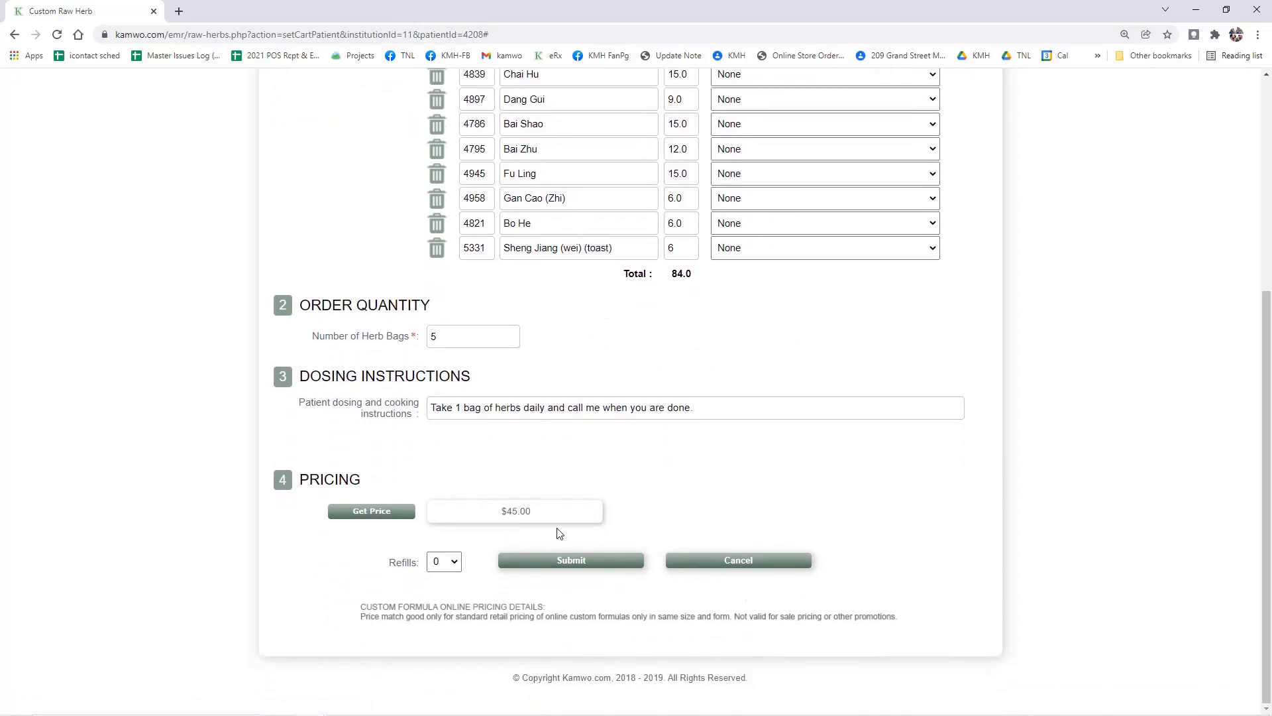
{"action": "left_click_drag", "start_coordinate": [557, 519], "coordinate": [492, 516]}
- Try 1 and 2 as the number of refills and reset it to 0
{"action": "left_click", "coordinate": [454, 563]}
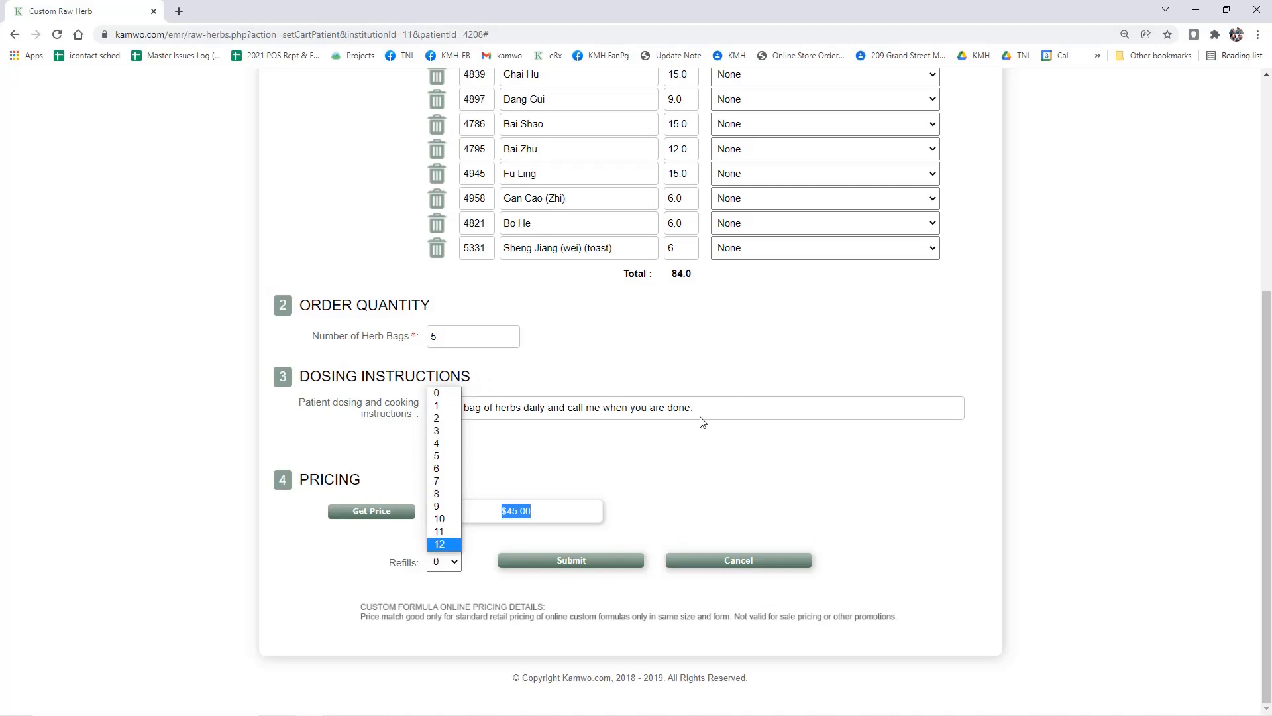
{"action": "left_click", "coordinate": [438, 409]}
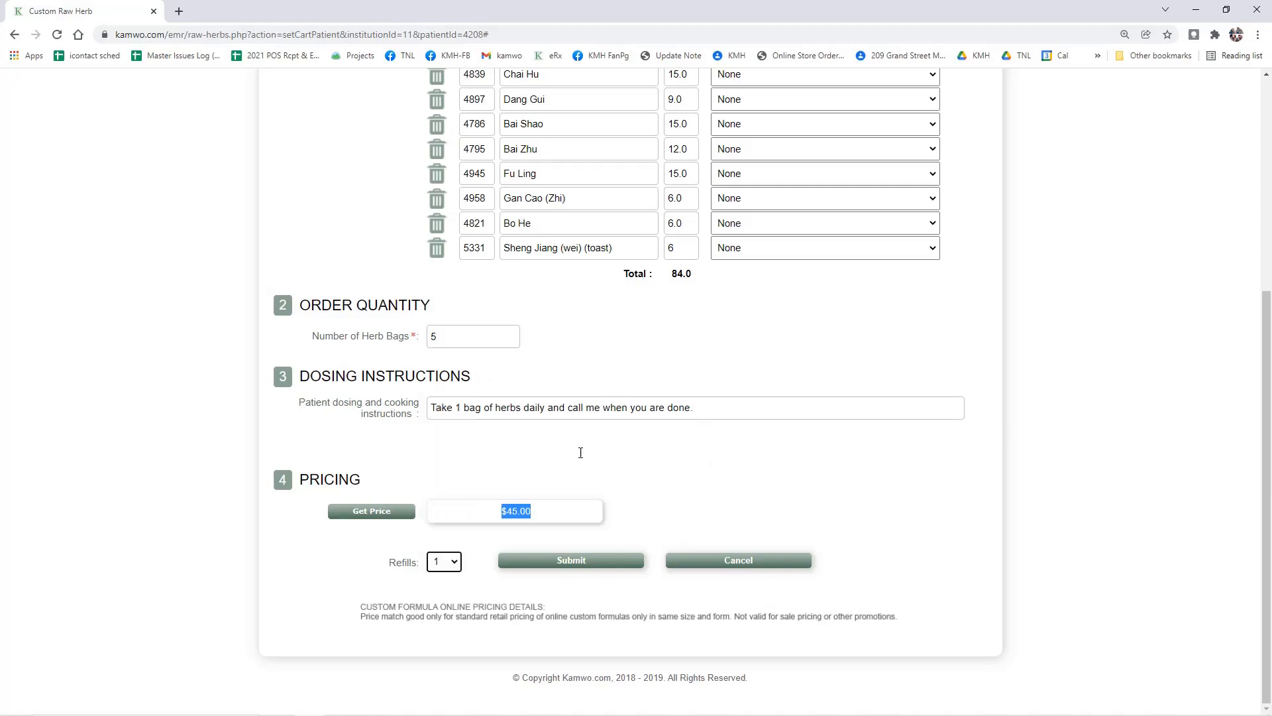
{"action": "left_click", "coordinate": [452, 569]}
{"action": "left_click", "coordinate": [447, 417]}
{"action": "left_click", "coordinate": [449, 570]}
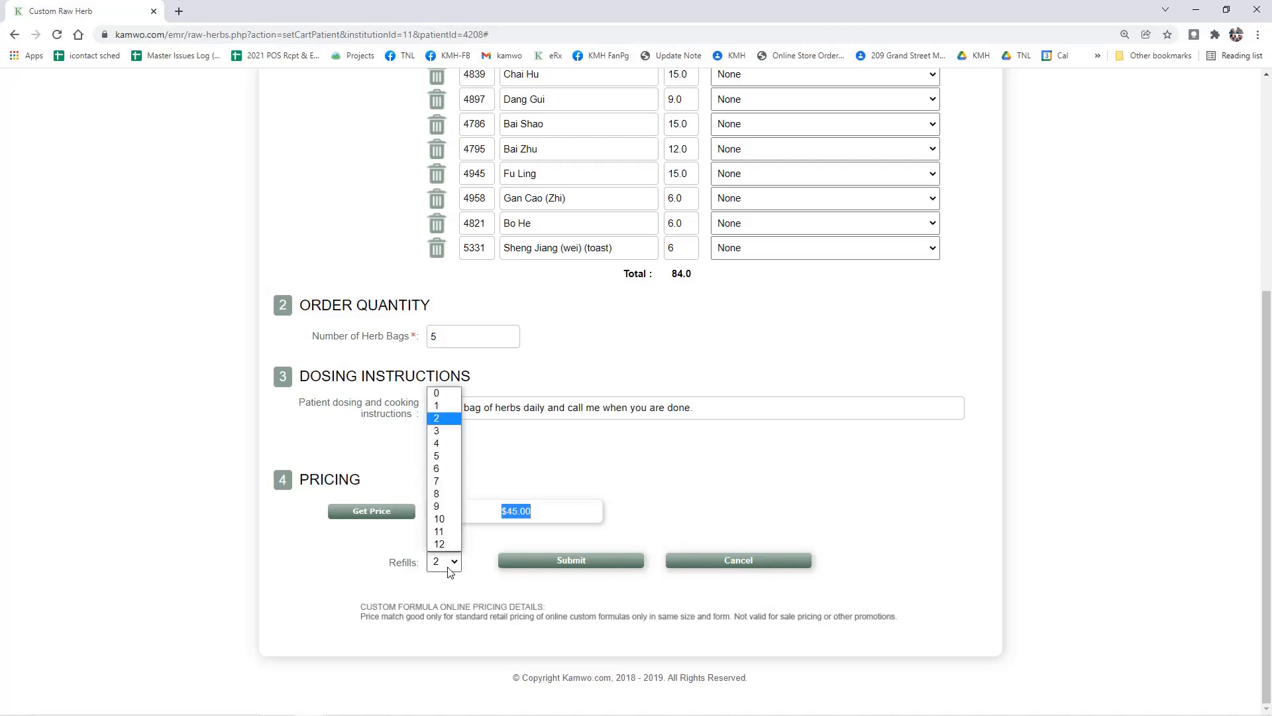
{"action": "left_click", "coordinate": [448, 396]}
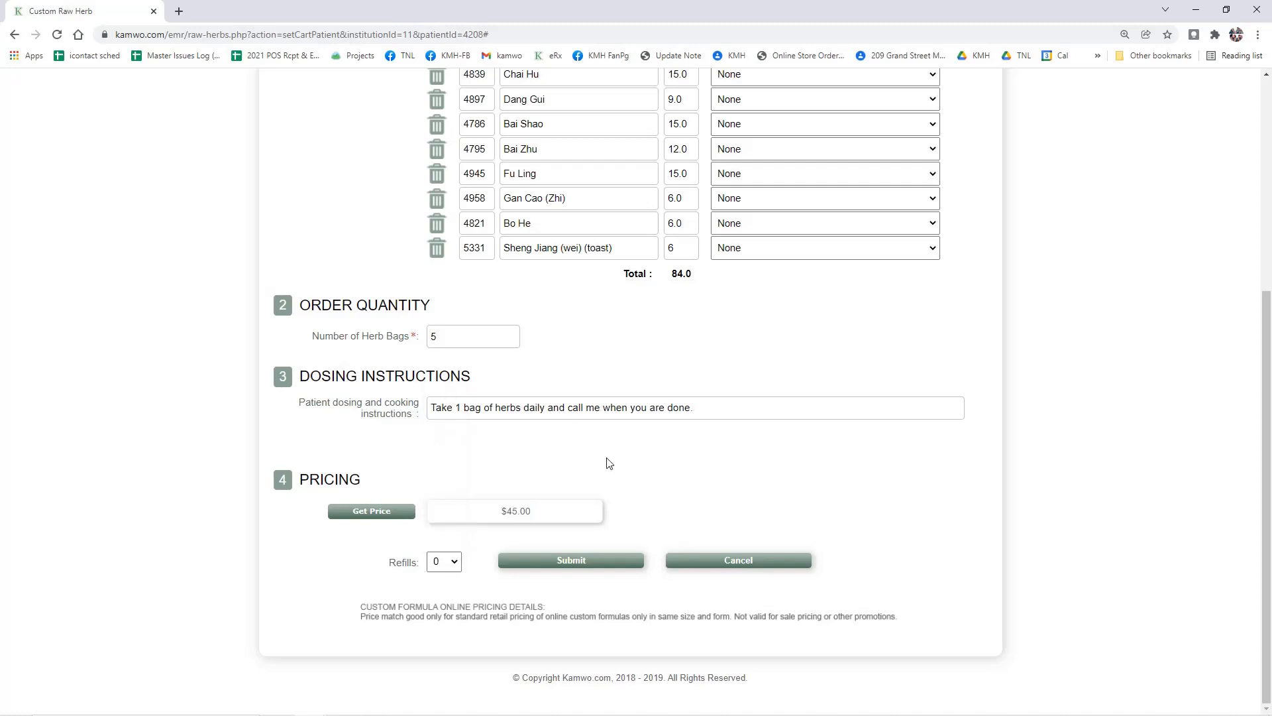
- Submit the raw herb prescription for the patient, confirm the submission and dismiss the success message
{"action": "left_click", "coordinate": [617, 563]}
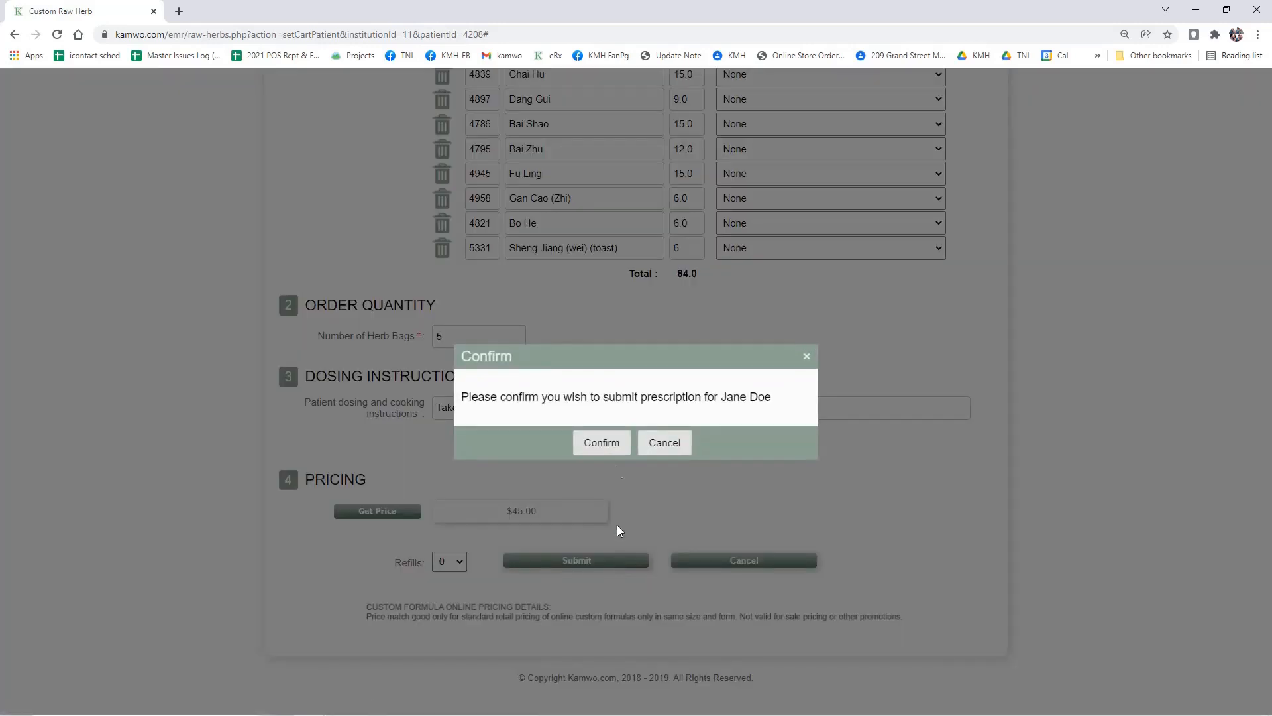
{"action": "left_click", "coordinate": [598, 445]}
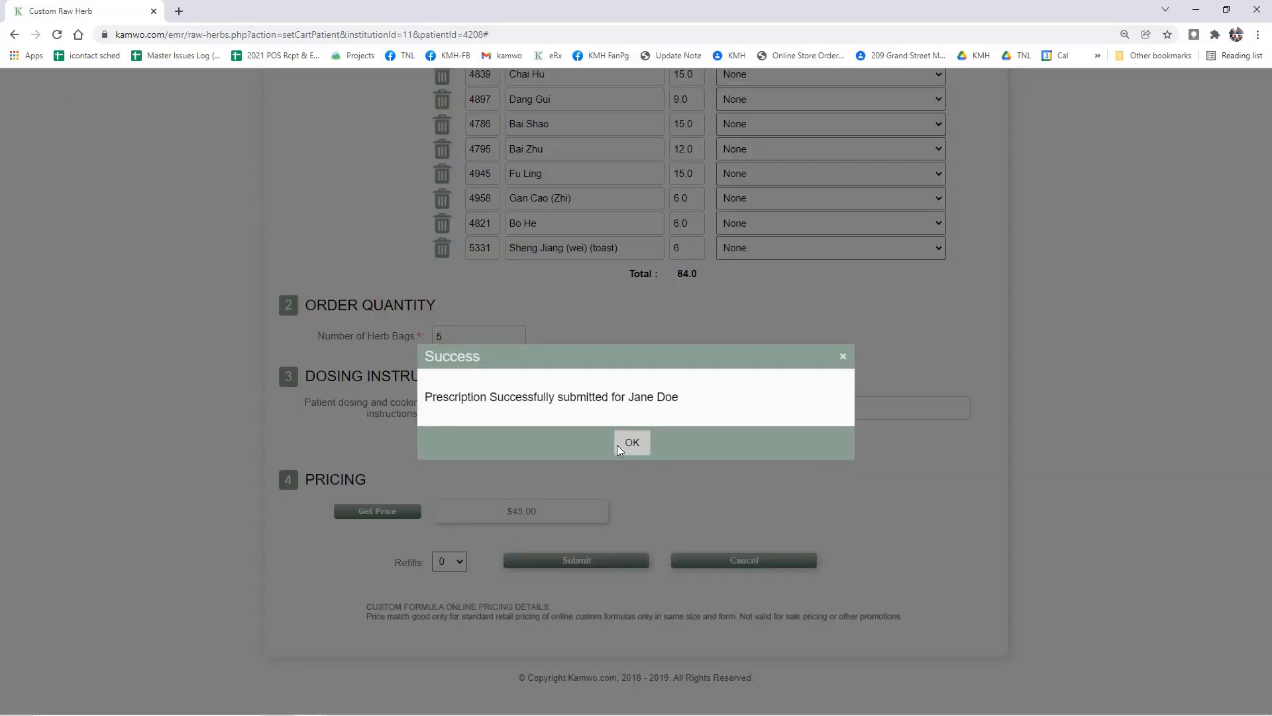
{"action": "left_click", "coordinate": [633, 451]}
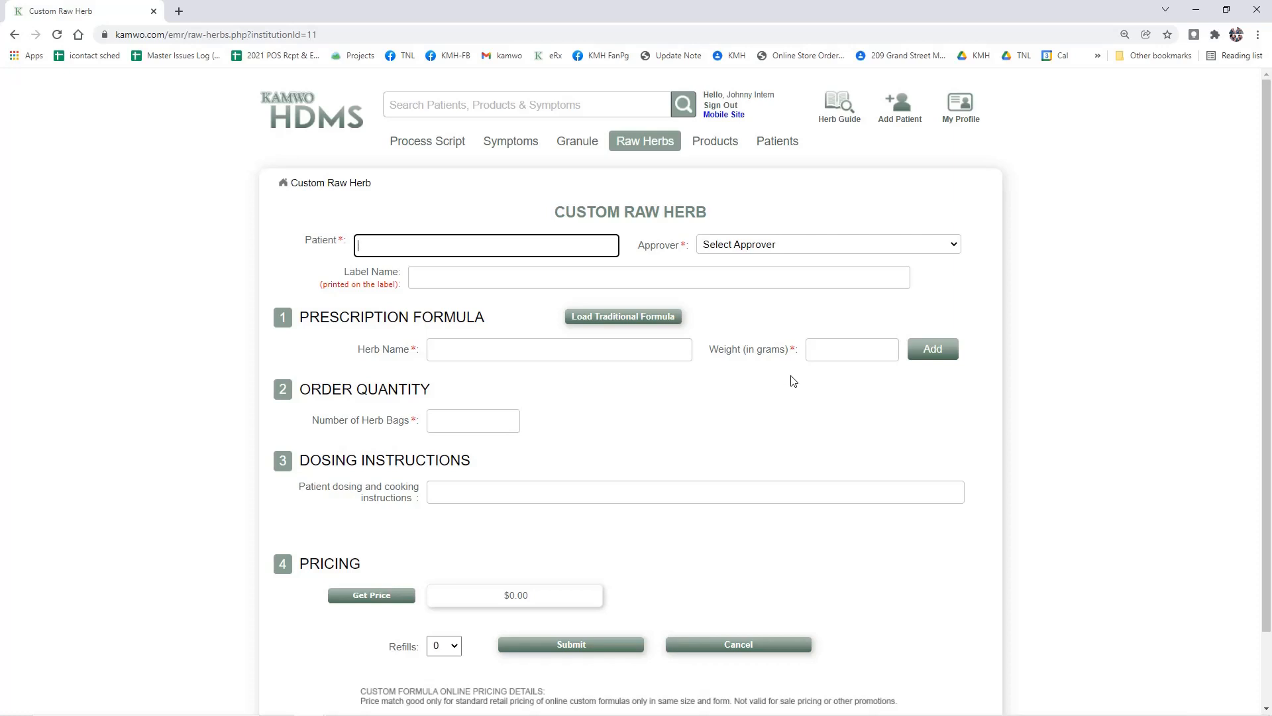
- Start a custom granule prescription and select the same existing patient by surname
{"action": "left_click", "coordinate": [594, 151]}
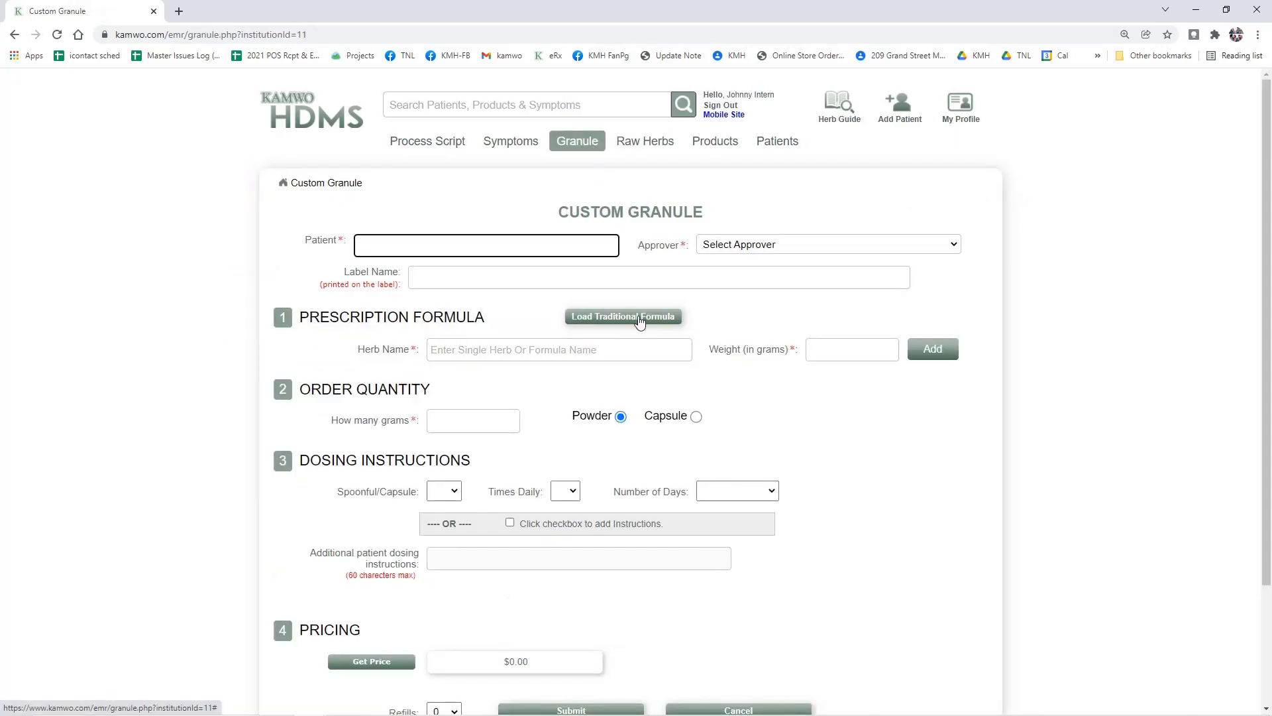
{"action": "type", "text": "Doe"}
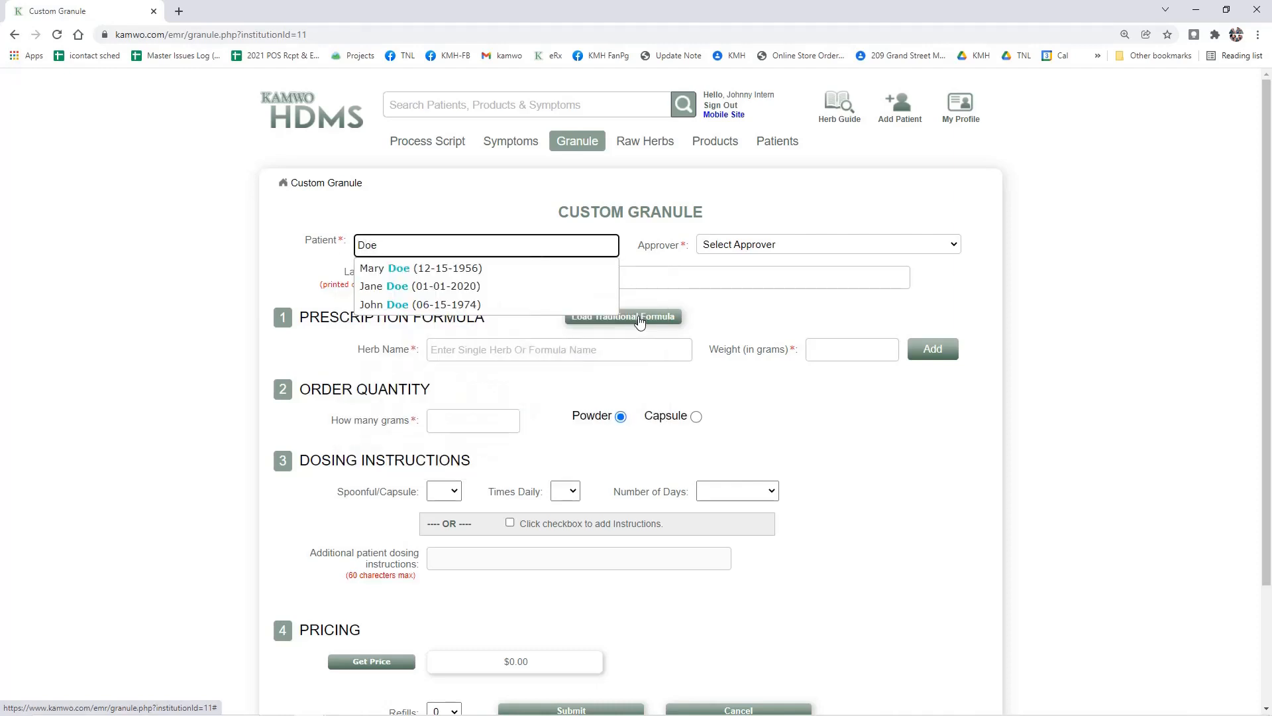
{"action": "left_click", "coordinate": [498, 286]}
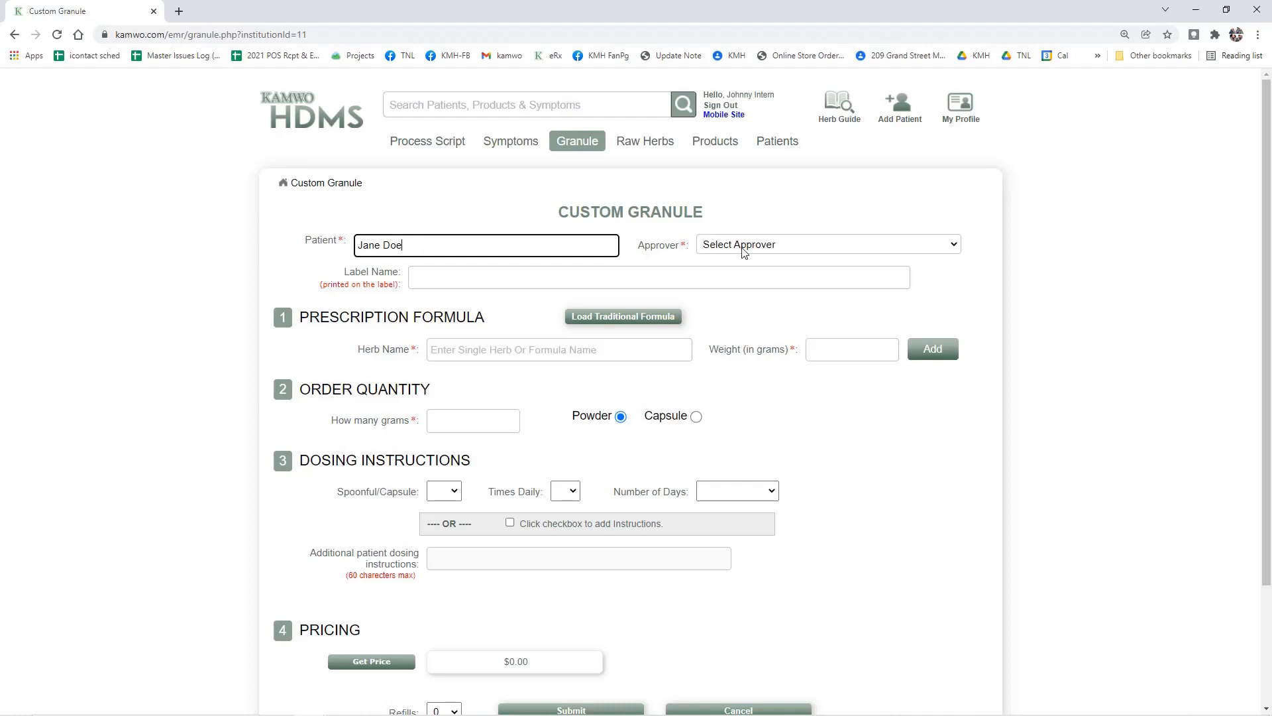
- Assign the first listed supervisor as approver and set the label name to "Qi and Blood Tonic"
{"action": "left_click", "coordinate": [819, 251]}
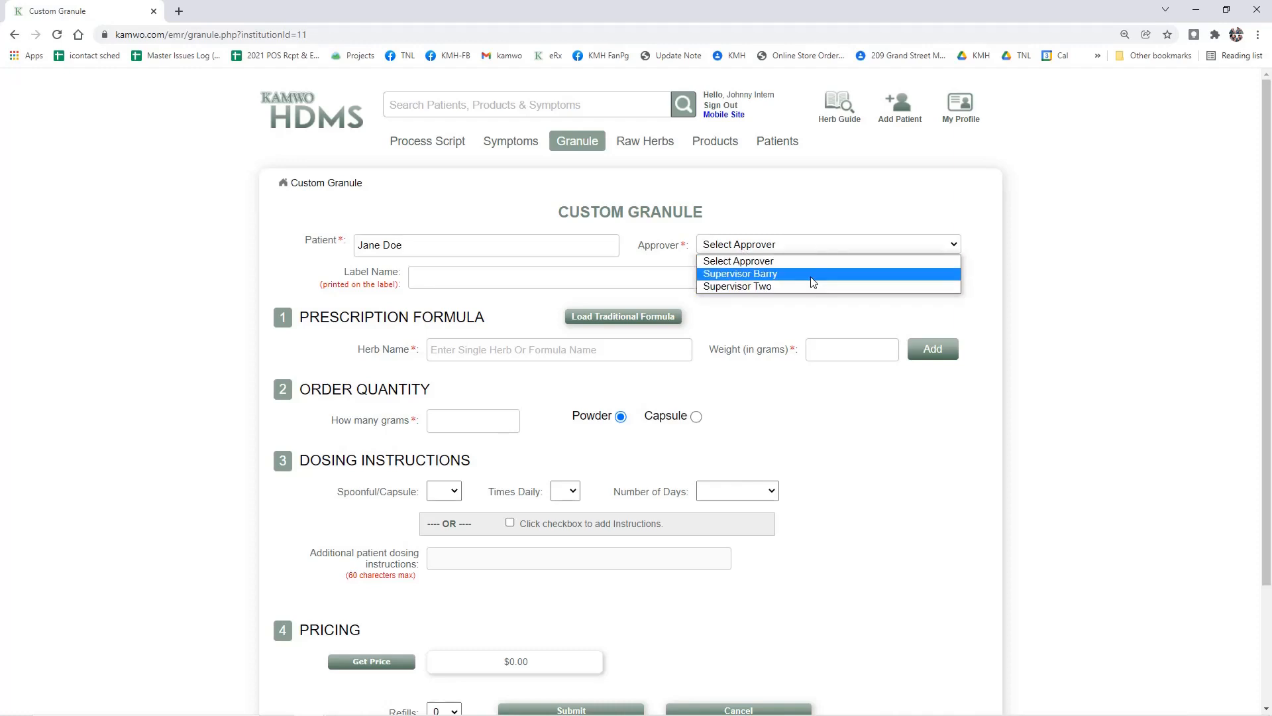
{"action": "left_click", "coordinate": [813, 275]}
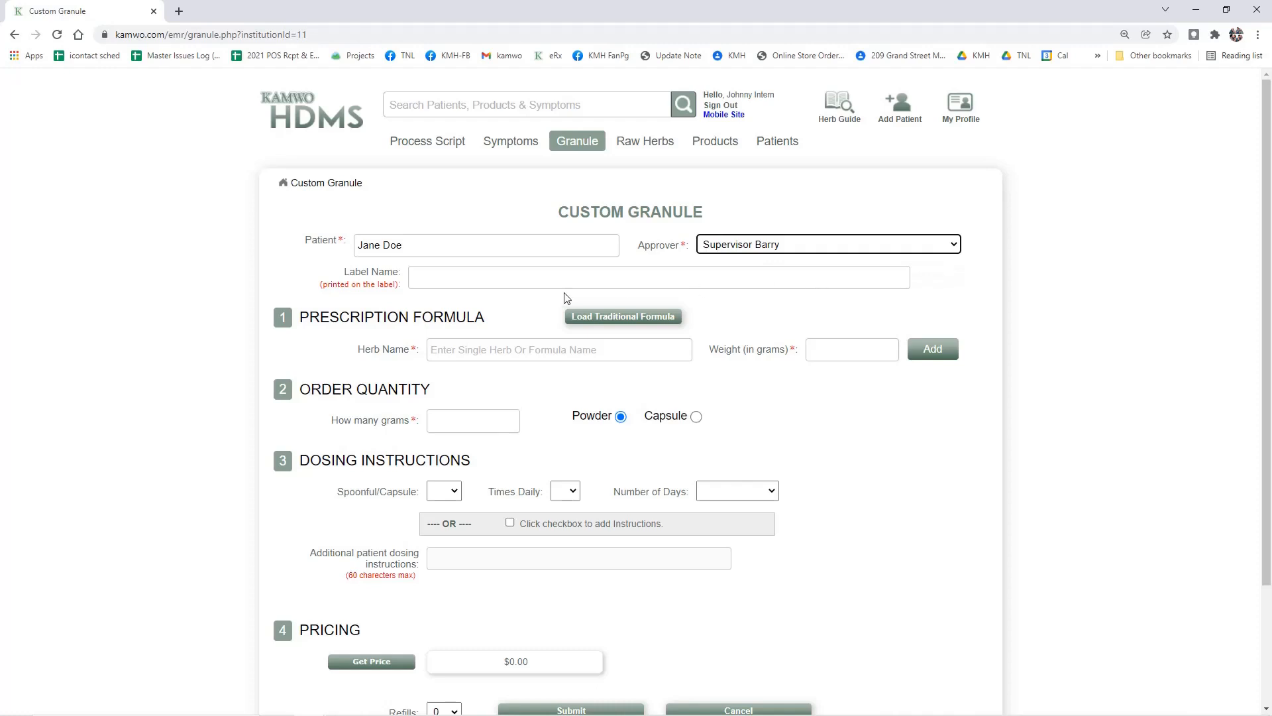
{"action": "left_click", "coordinate": [513, 279]}
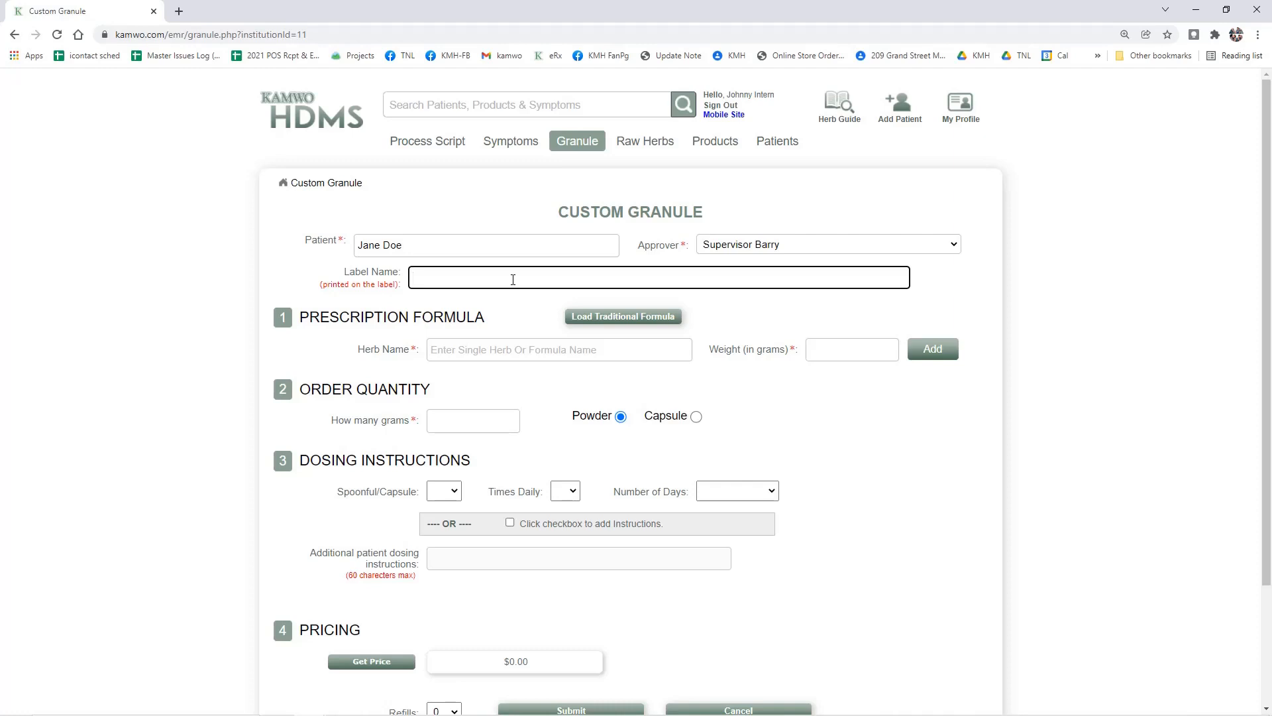
{"action": "type", "text": "Qi and Blood Tonic"}
- Add 10 grams of Dang Gui to the granule prescription formula
{"action": "left_click", "coordinate": [556, 351]}
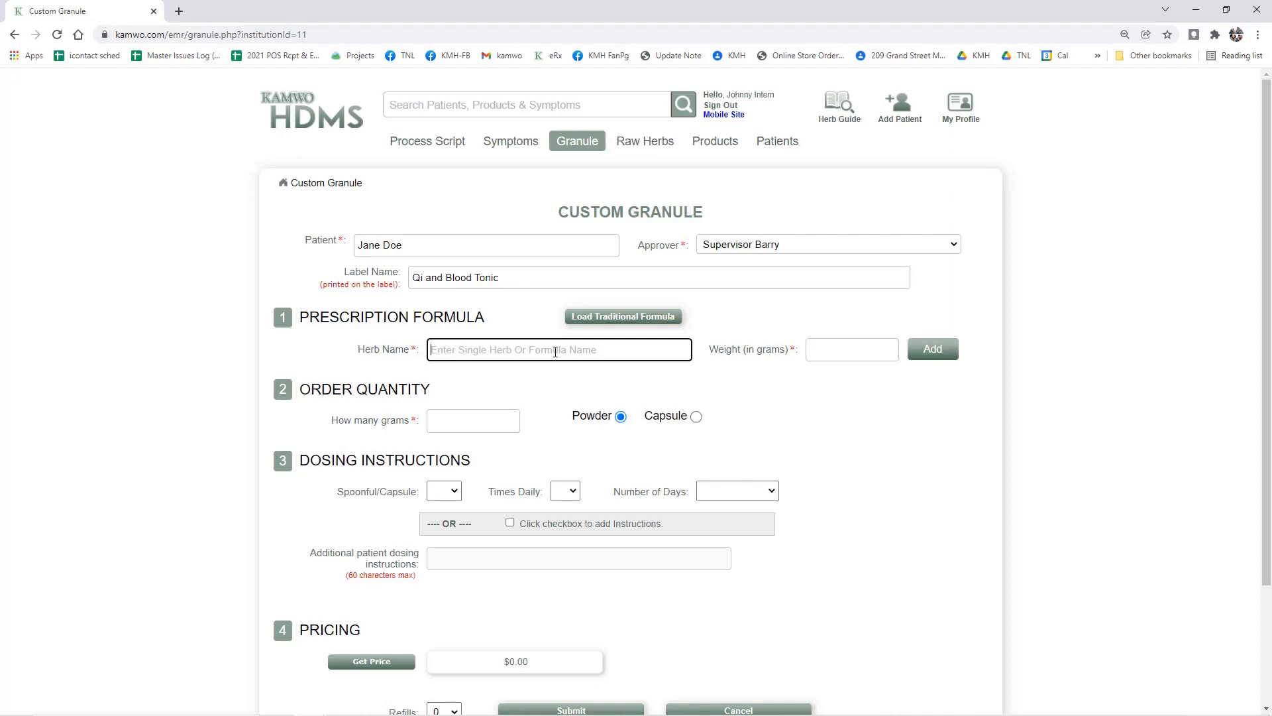
{"action": "type", "text": "Dang Gui"}
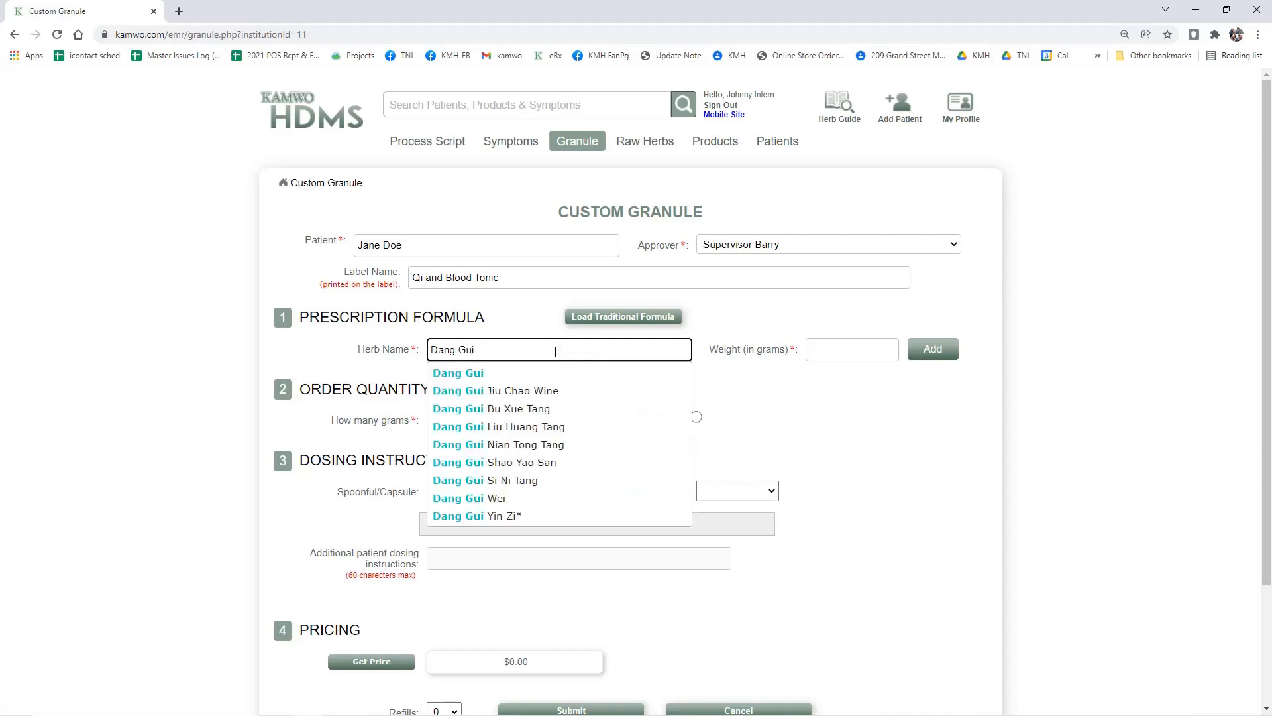
{"action": "key", "text": "Tab"}
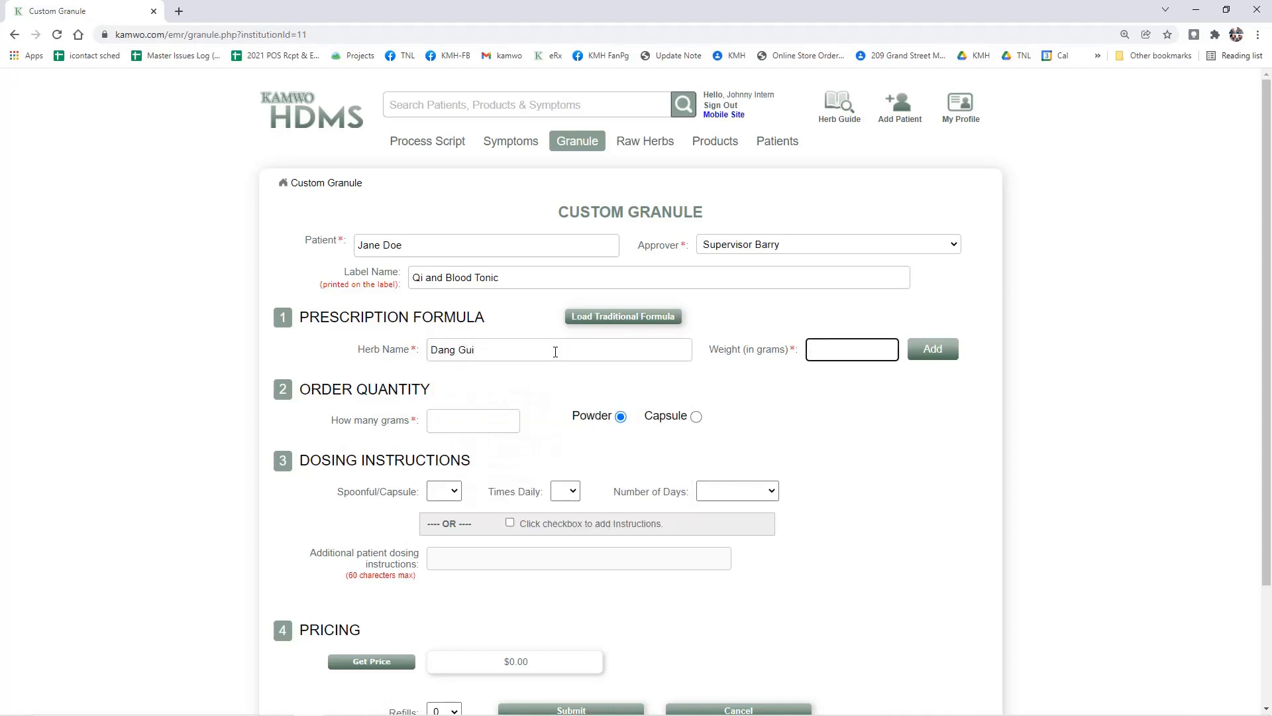
{"action": "type", "text": "10"}
{"action": "left_click", "coordinate": [939, 352]}
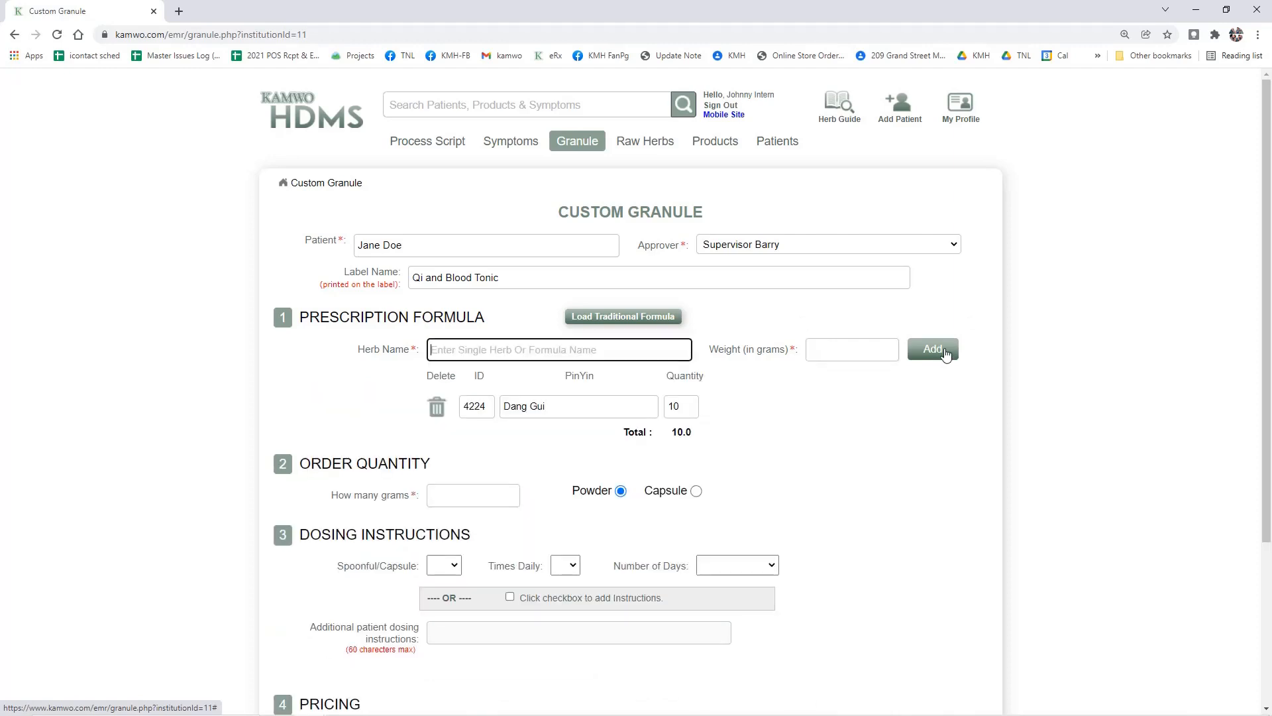
- Add 50 grams of Huang Qi to the granule prescription formula
{"action": "type", "text": "Huang Qi"}
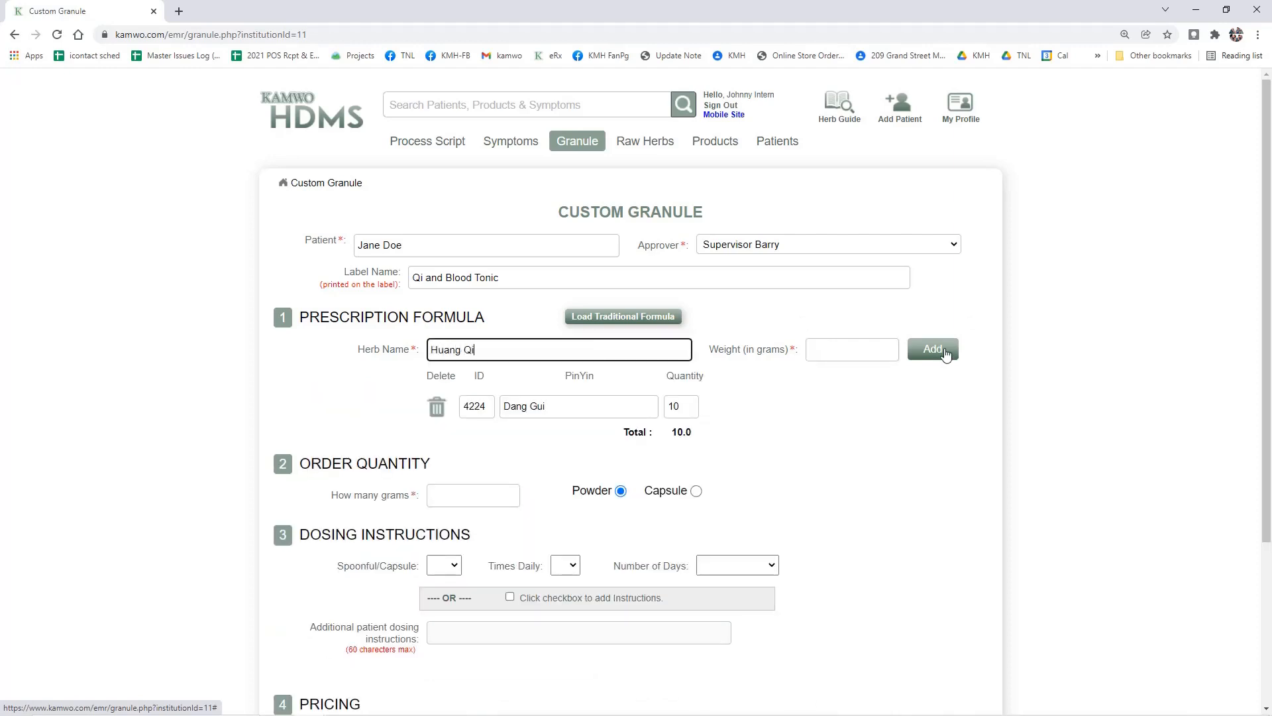
{"action": "key", "text": "Tab"}
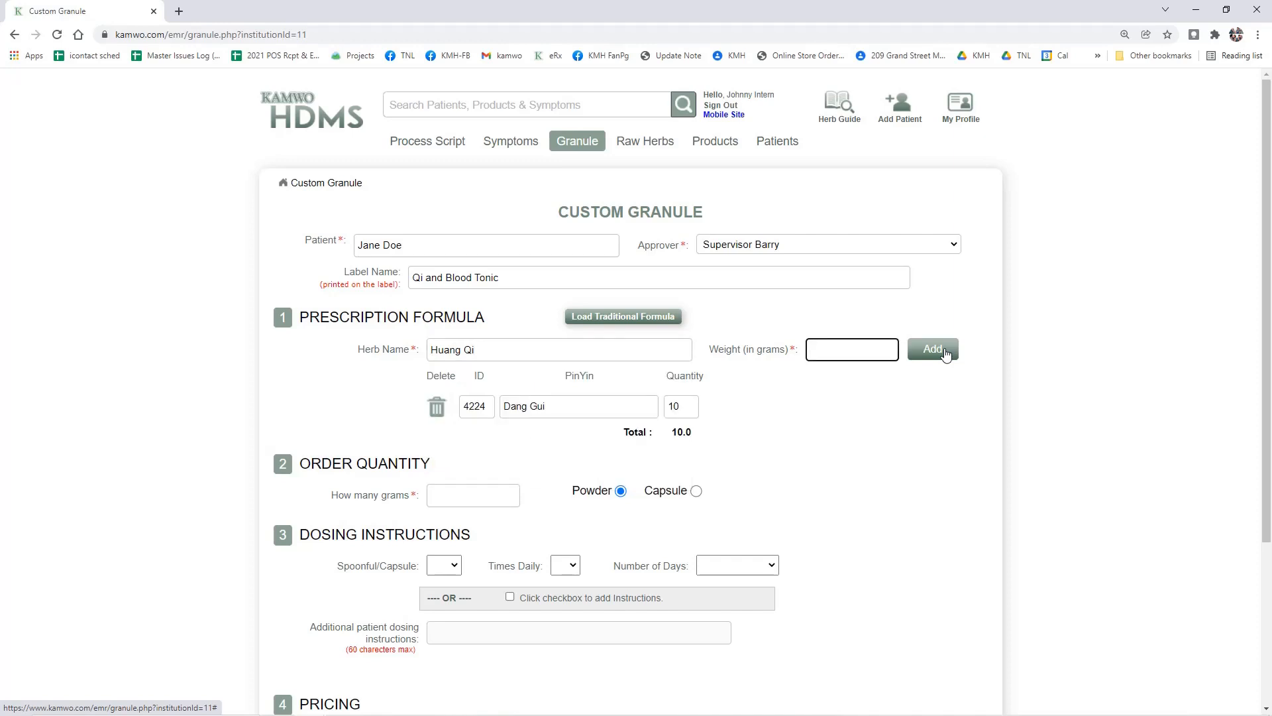
{"action": "type", "text": "50"}
{"action": "left_click", "coordinate": [947, 355]}
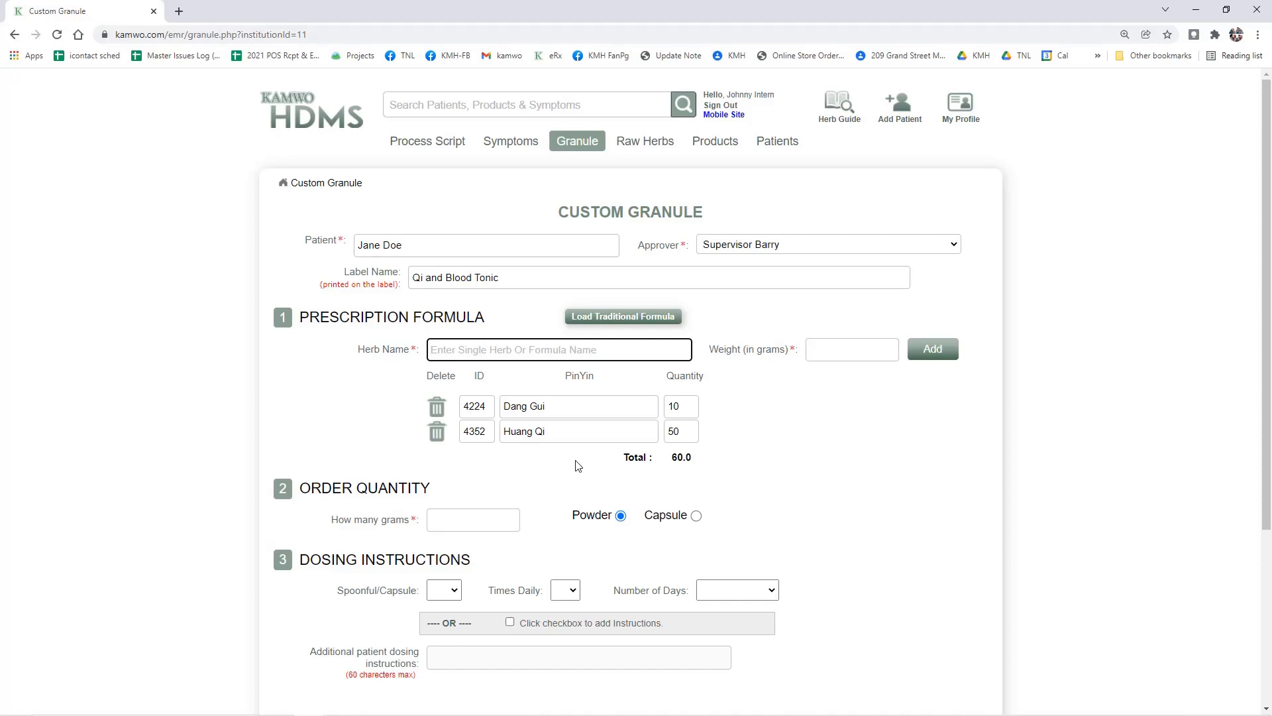
- Set the granule order quantity to 100 grams, trying the Capsule form and returning to Powder
{"action": "left_click", "coordinate": [491, 523]}
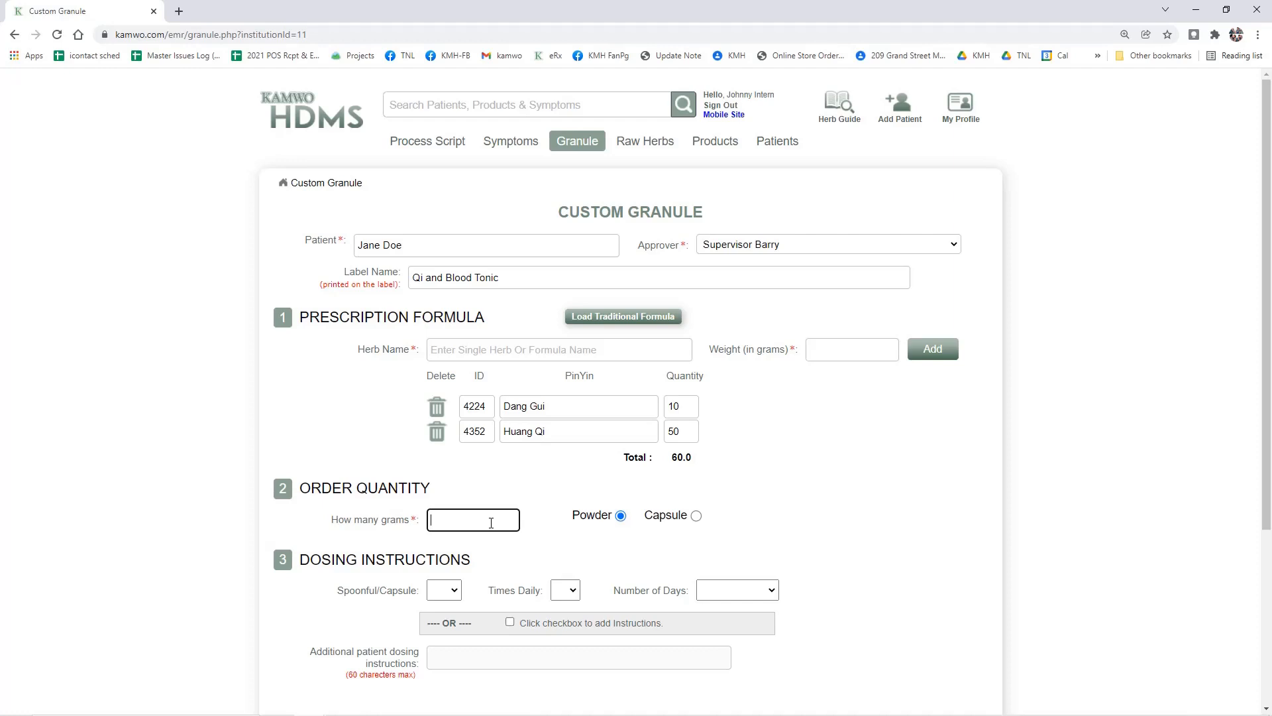
{"action": "type", "text": "100"}
{"action": "key", "text": "Tab"}
{"action": "left_click", "coordinate": [696, 516]}
{"action": "left_click", "coordinate": [621, 519]}
- Set the granule dosing to 3 spoonfuls, 3 times daily, until finished
{"action": "scroll", "coordinate": [699, 522], "scroll_direction": "down", "scroll_amount": 2}
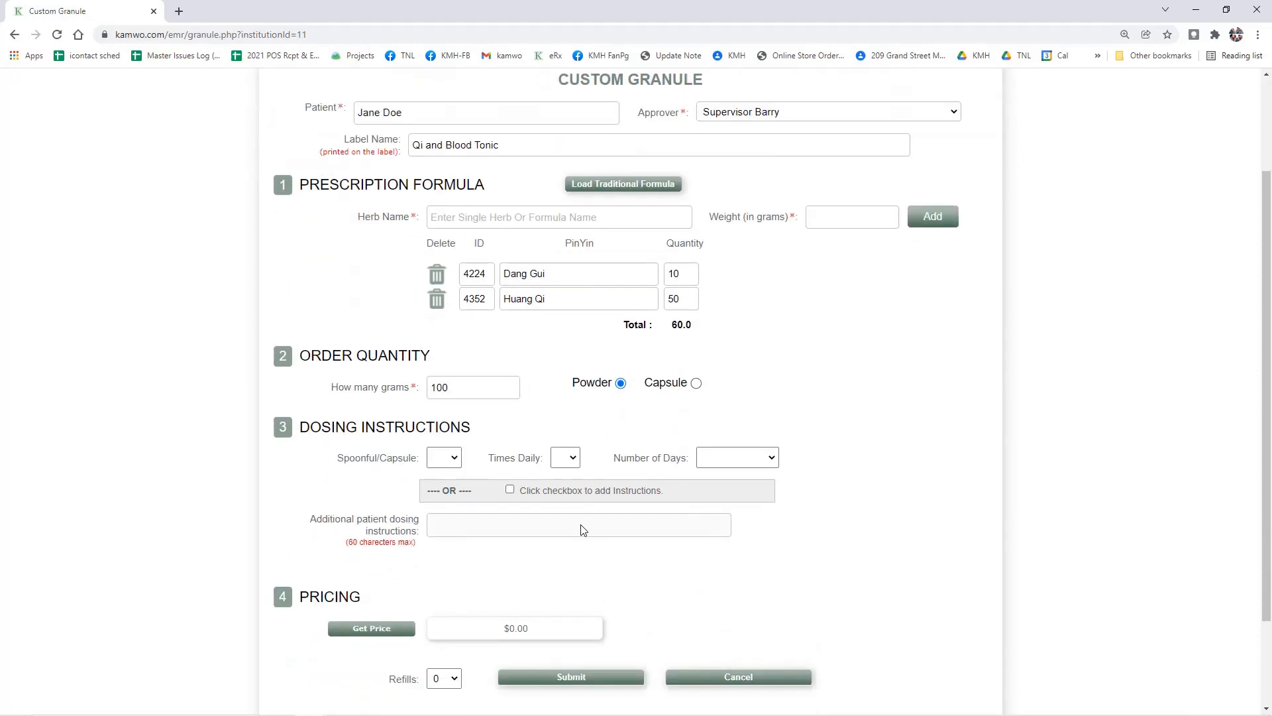
{"action": "left_click", "coordinate": [449, 463]}
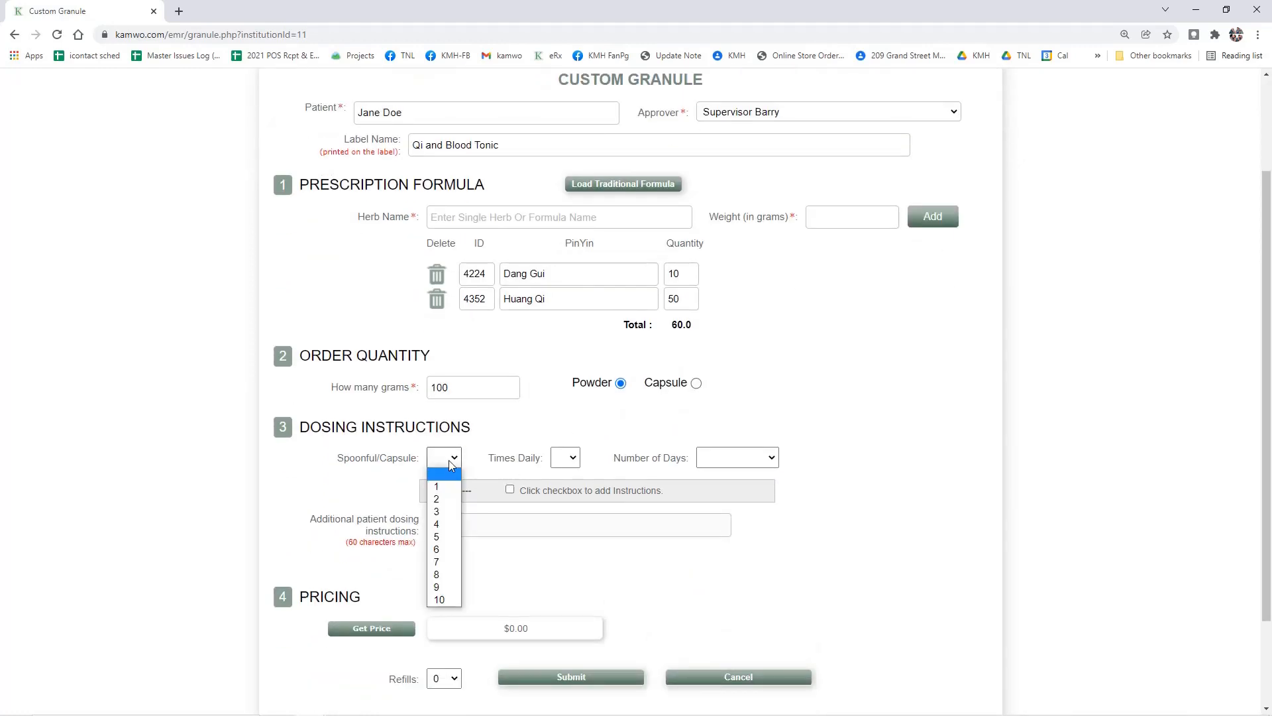
{"action": "left_click", "coordinate": [445, 510]}
{"action": "left_click", "coordinate": [575, 457]}
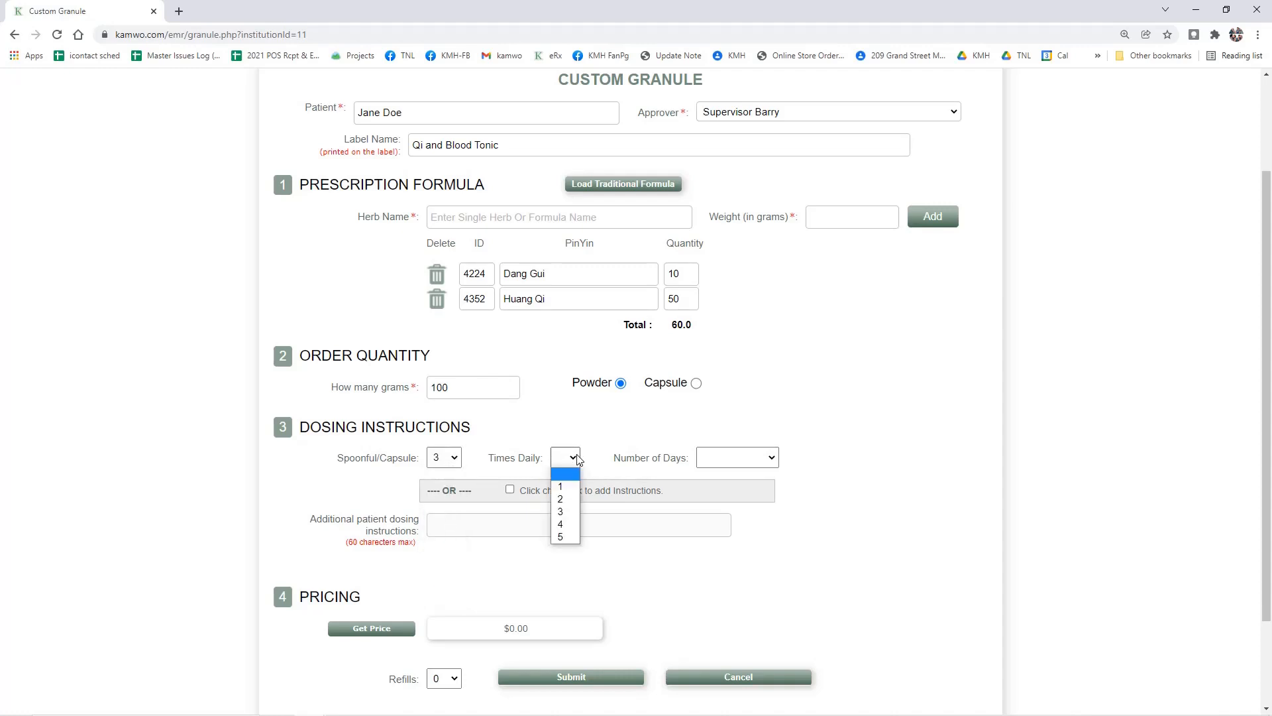
{"action": "left_click", "coordinate": [574, 513]}
{"action": "left_click", "coordinate": [738, 458]}
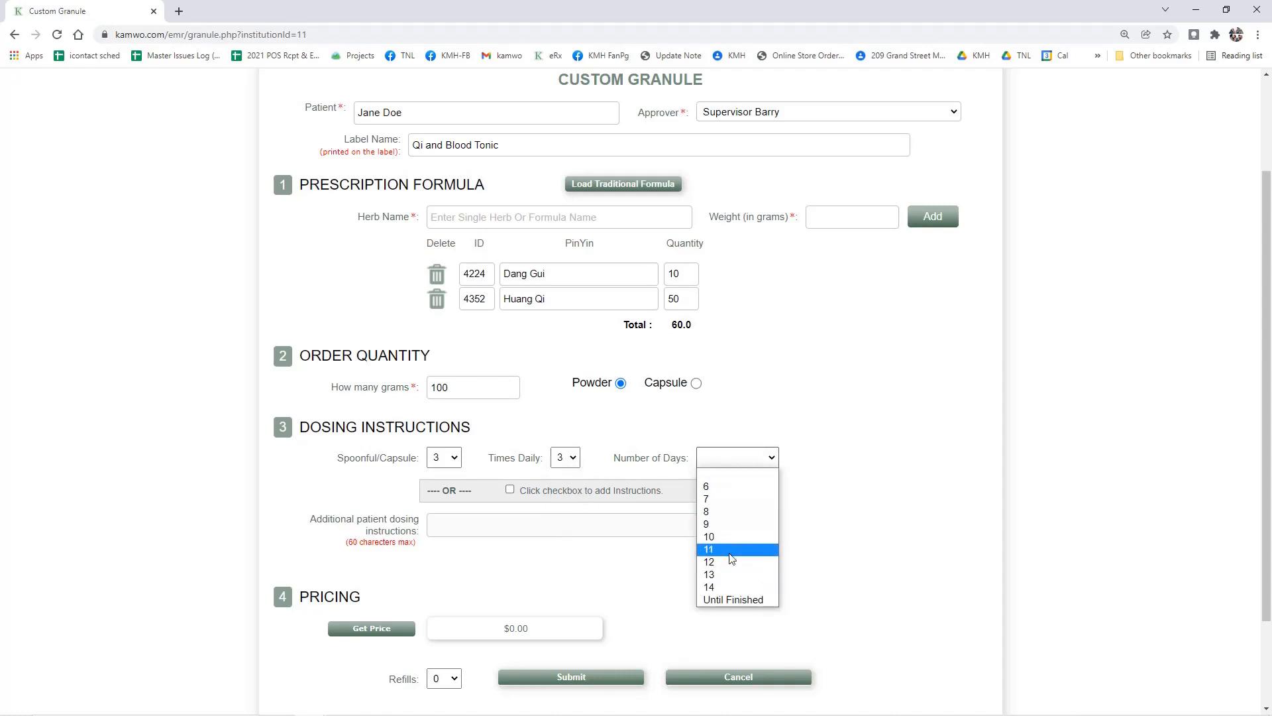
{"action": "left_click", "coordinate": [734, 599]}
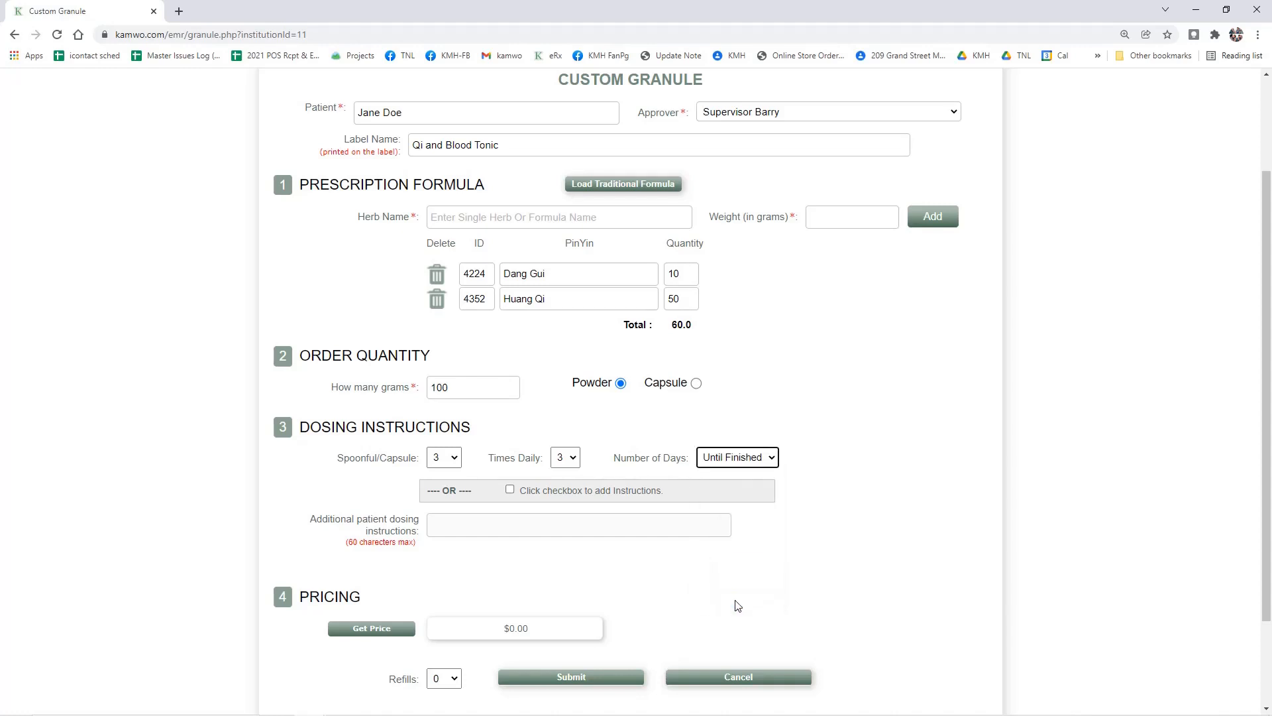
{"action": "left_click", "coordinate": [850, 474]}
- Switch to custom dosing instructions reading "Take 3 spoonfuls after first mense" and get the granule order's price
{"action": "left_click", "coordinate": [510, 490]}
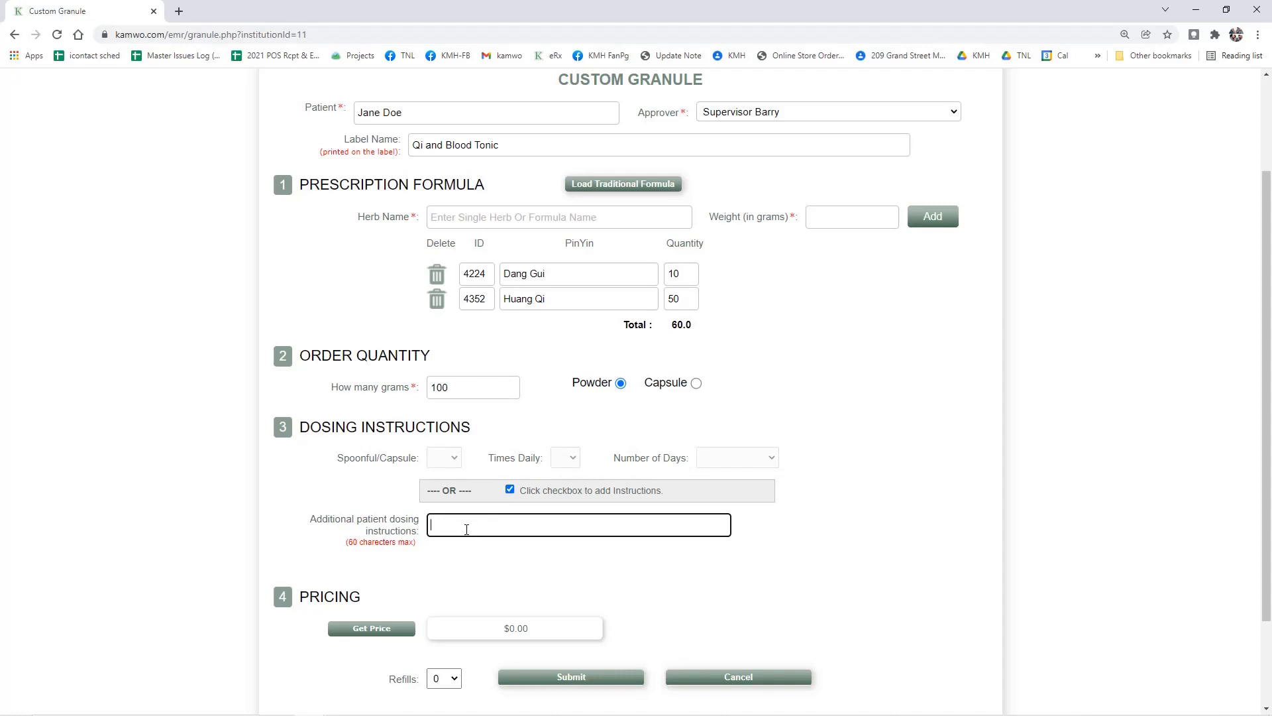
{"action": "type", "text": "Take 3 spoonfuls after first menses"}
{"action": "left_click", "coordinate": [670, 591]}
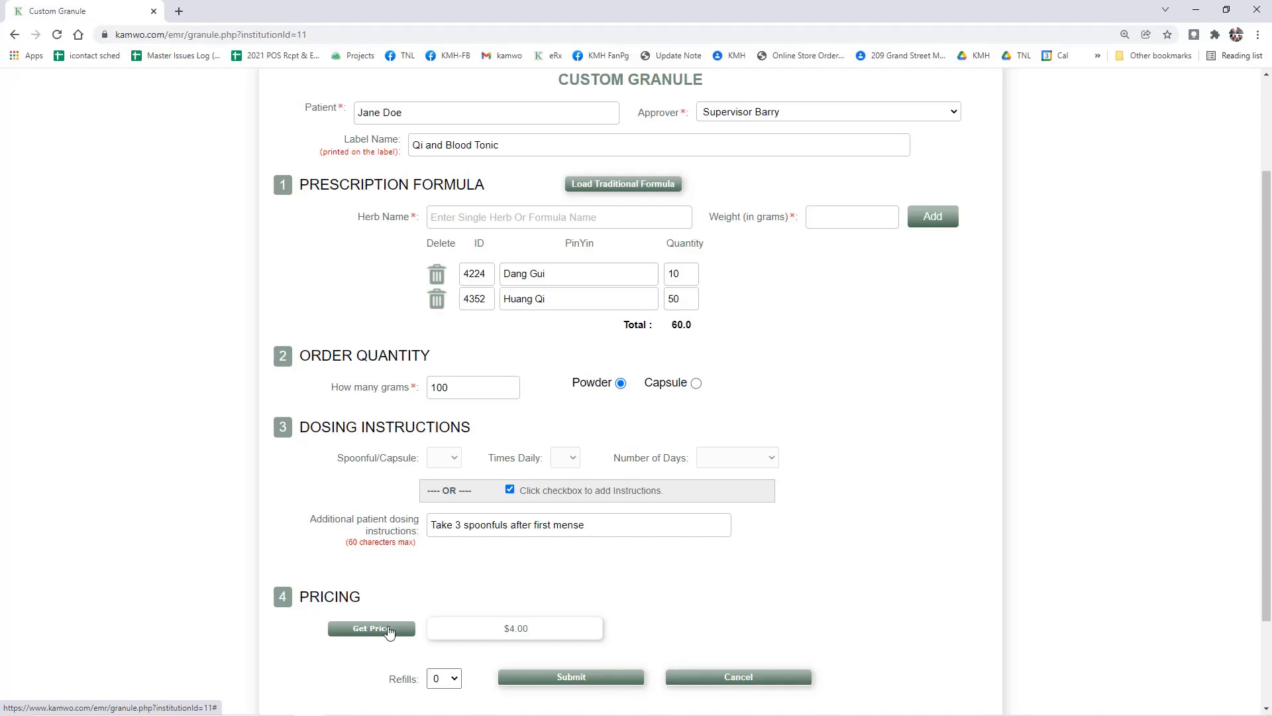
- Allow 2 refills and submit the granule prescription, confirming the submission
{"action": "scroll", "coordinate": [686, 602], "scroll_direction": "down", "scroll_amount": 3}
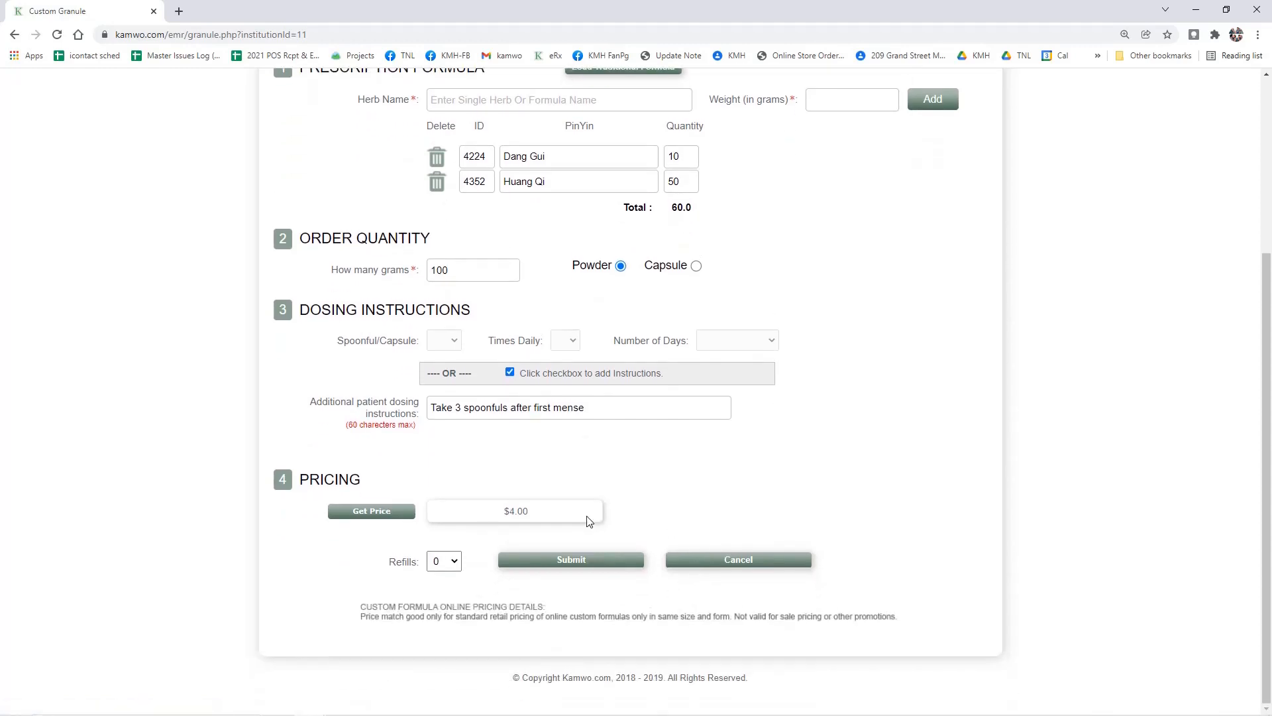
{"action": "left_click", "coordinate": [456, 565]}
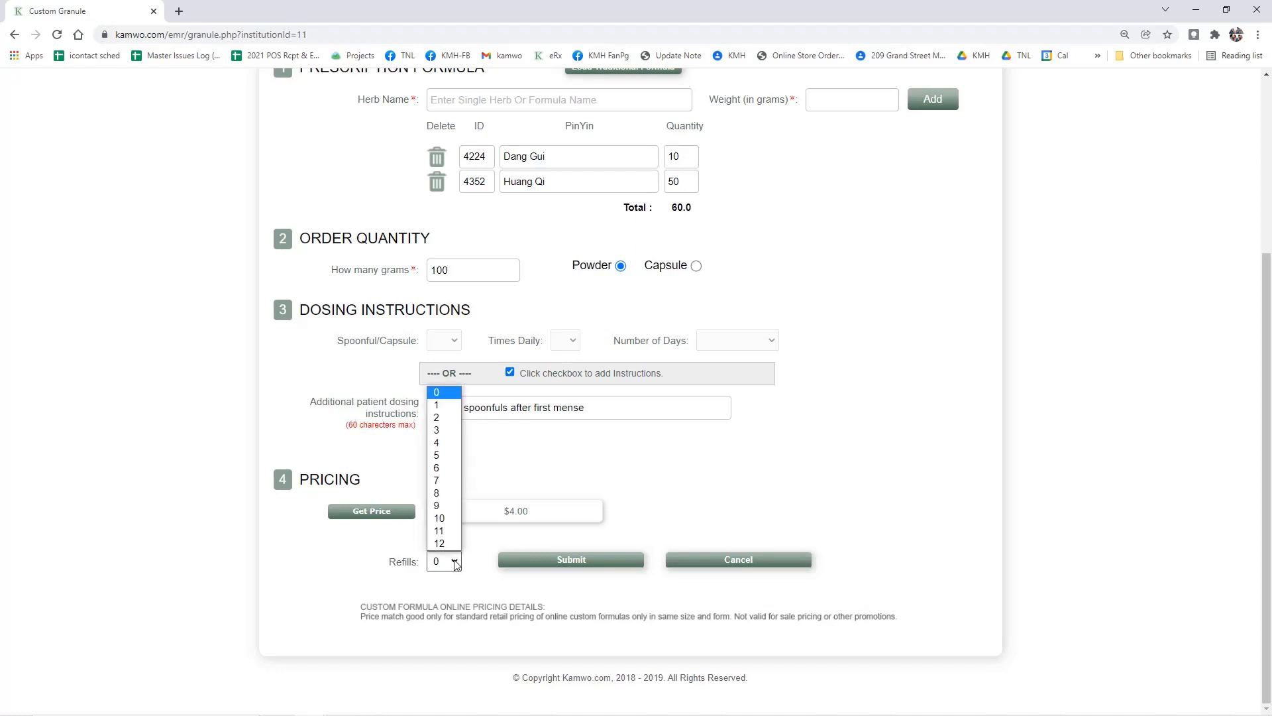
{"action": "left_click", "coordinate": [453, 418]}
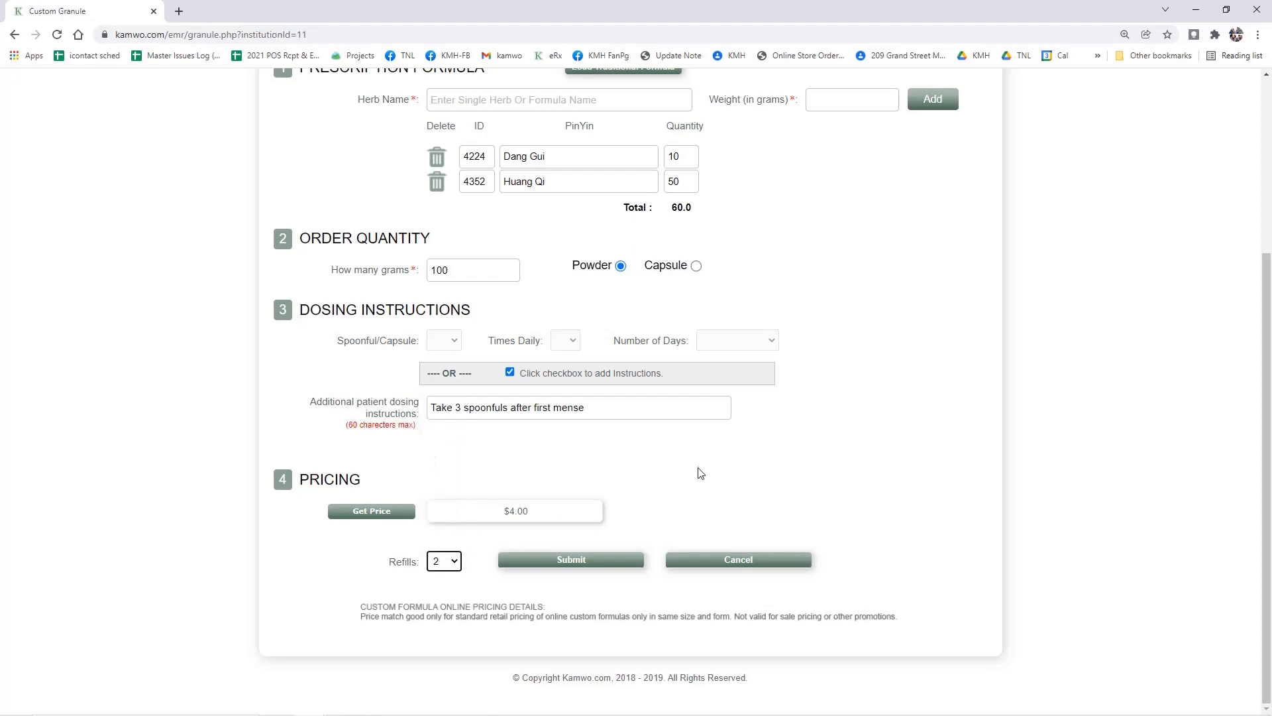
{"action": "scroll", "coordinate": [642, 610], "scroll_direction": "up", "scroll_amount": 2}
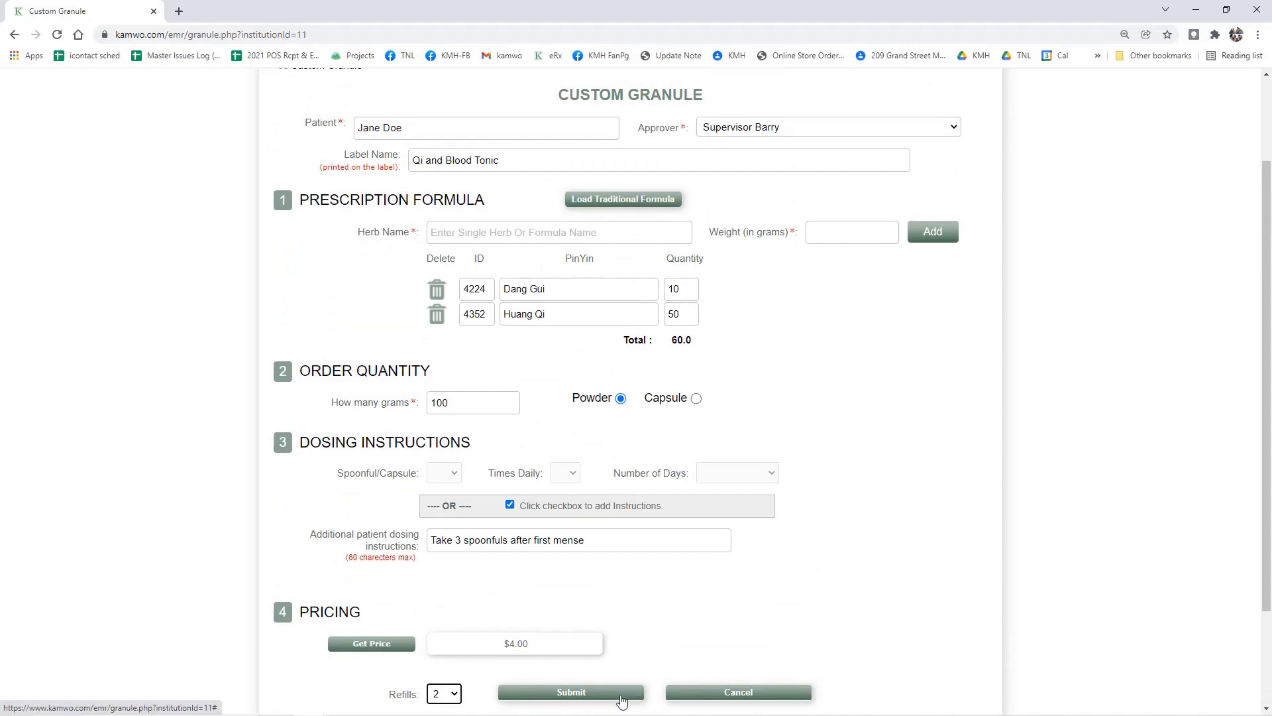
{"action": "left_click", "coordinate": [621, 696]}
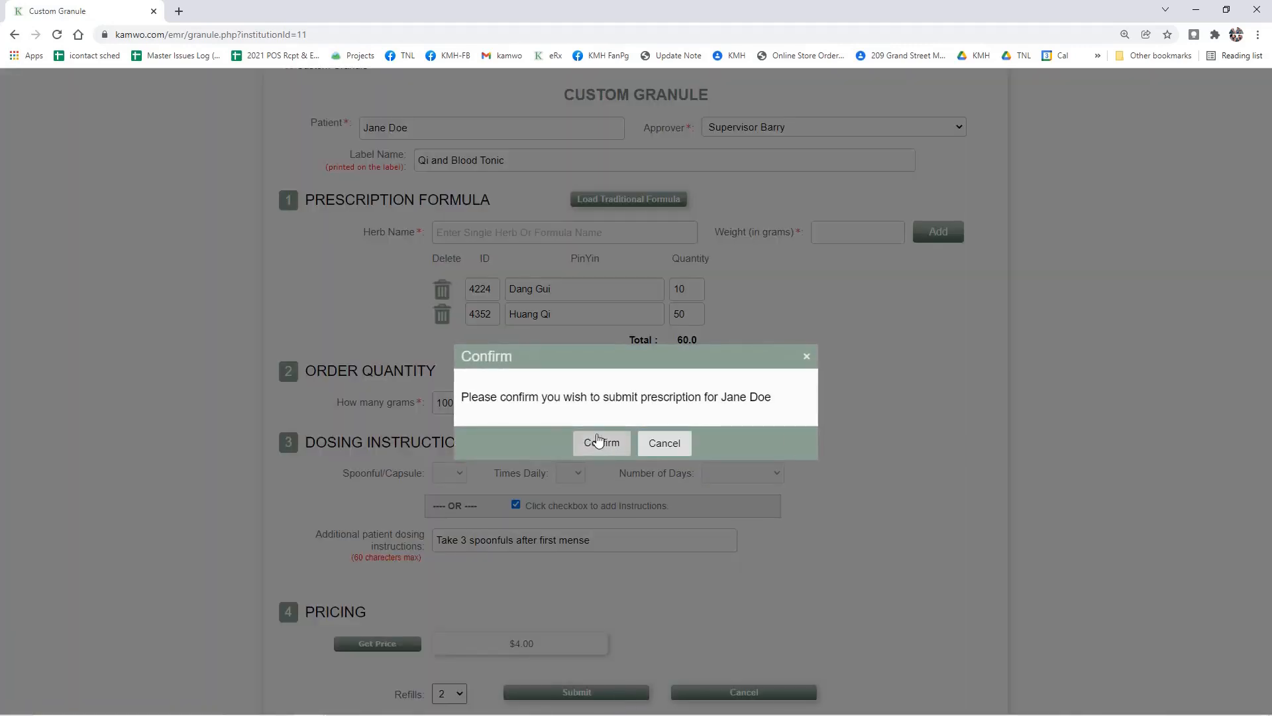
{"action": "left_click", "coordinate": [598, 440]}
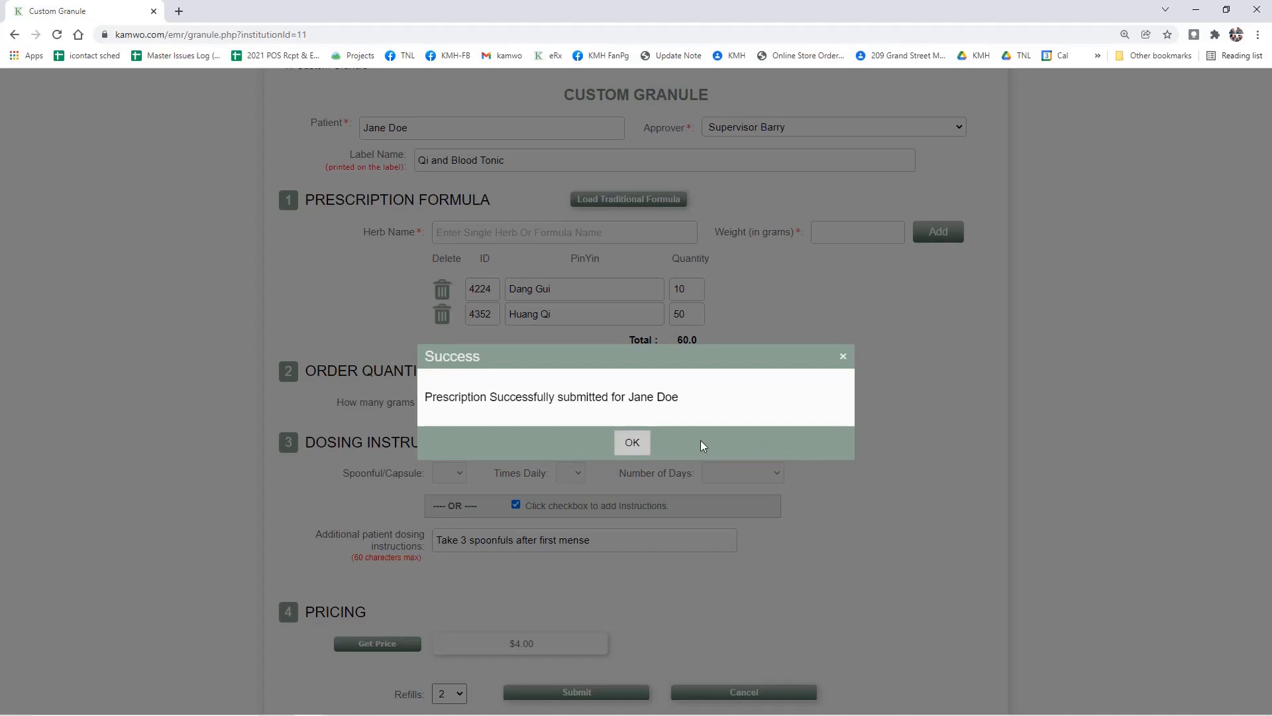
{"action": "left_click", "coordinate": [638, 443]}
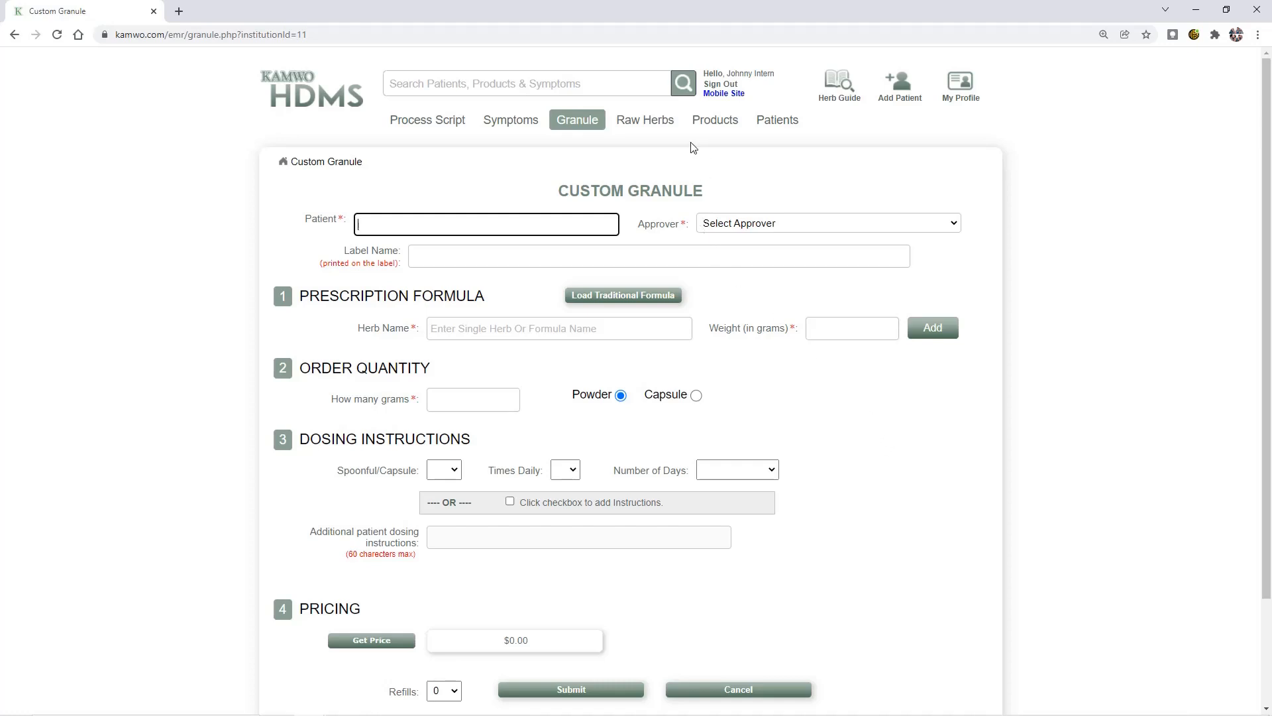
- Start a patent product prescription for the same patient and assign the first listed supervisor as approver
{"action": "left_click", "coordinate": [737, 126]}
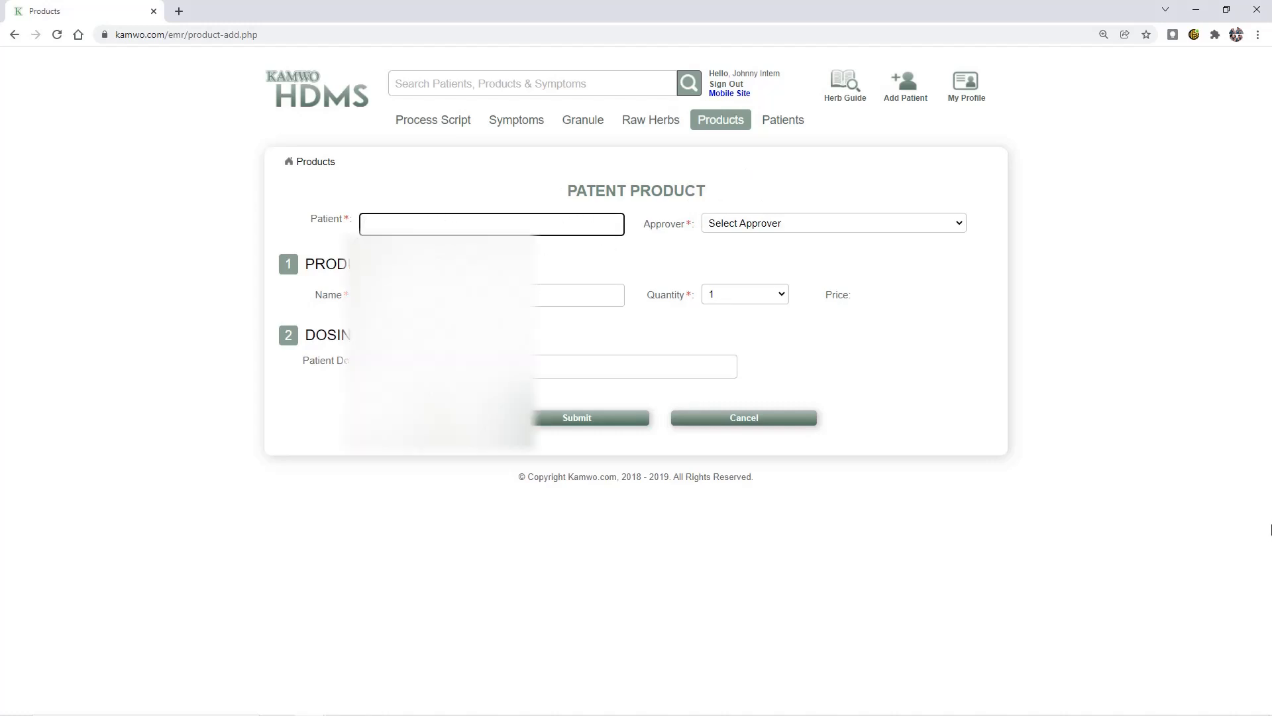
{"action": "type", "text": "Doe"}
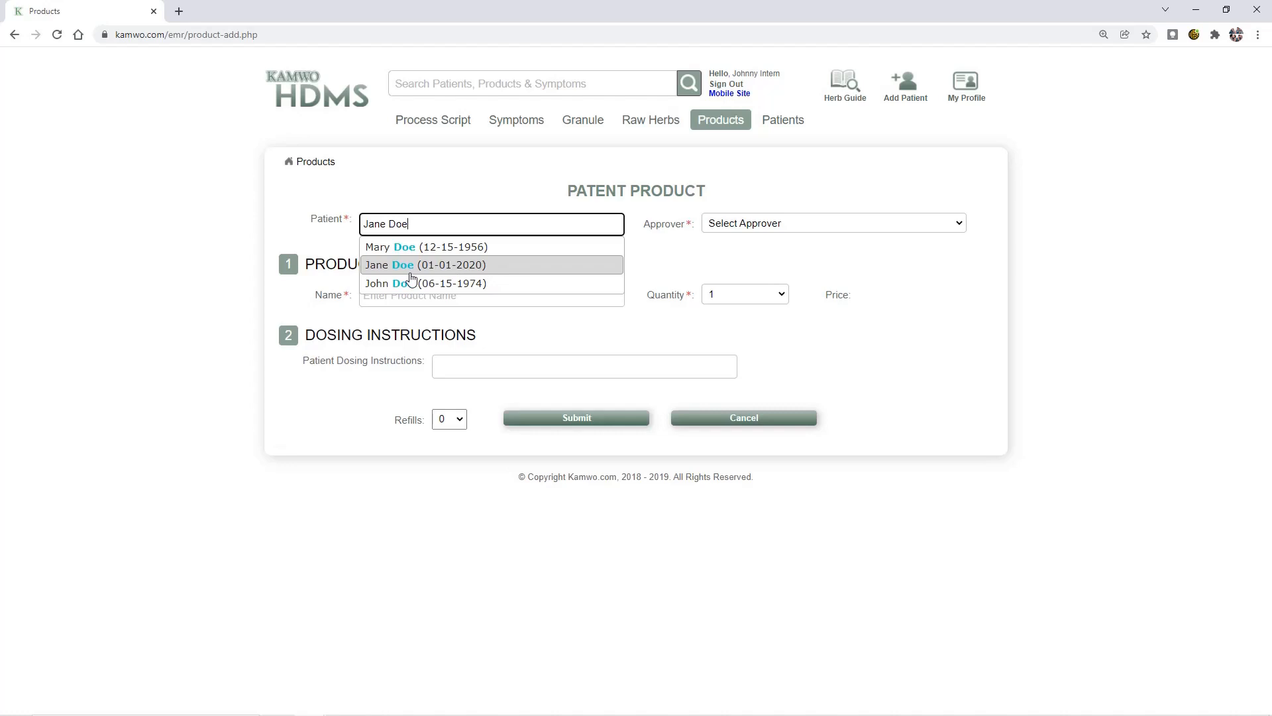
{"action": "left_click", "coordinate": [411, 270]}
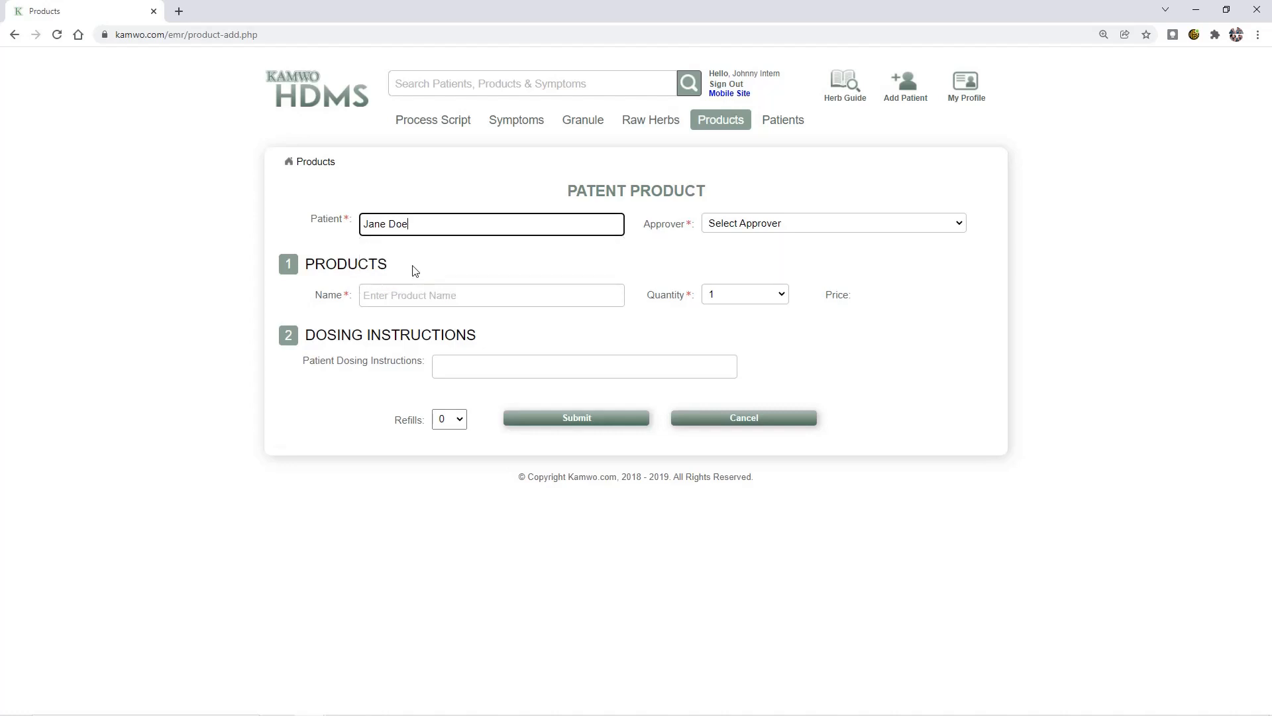
{"action": "key", "text": "Tab"}
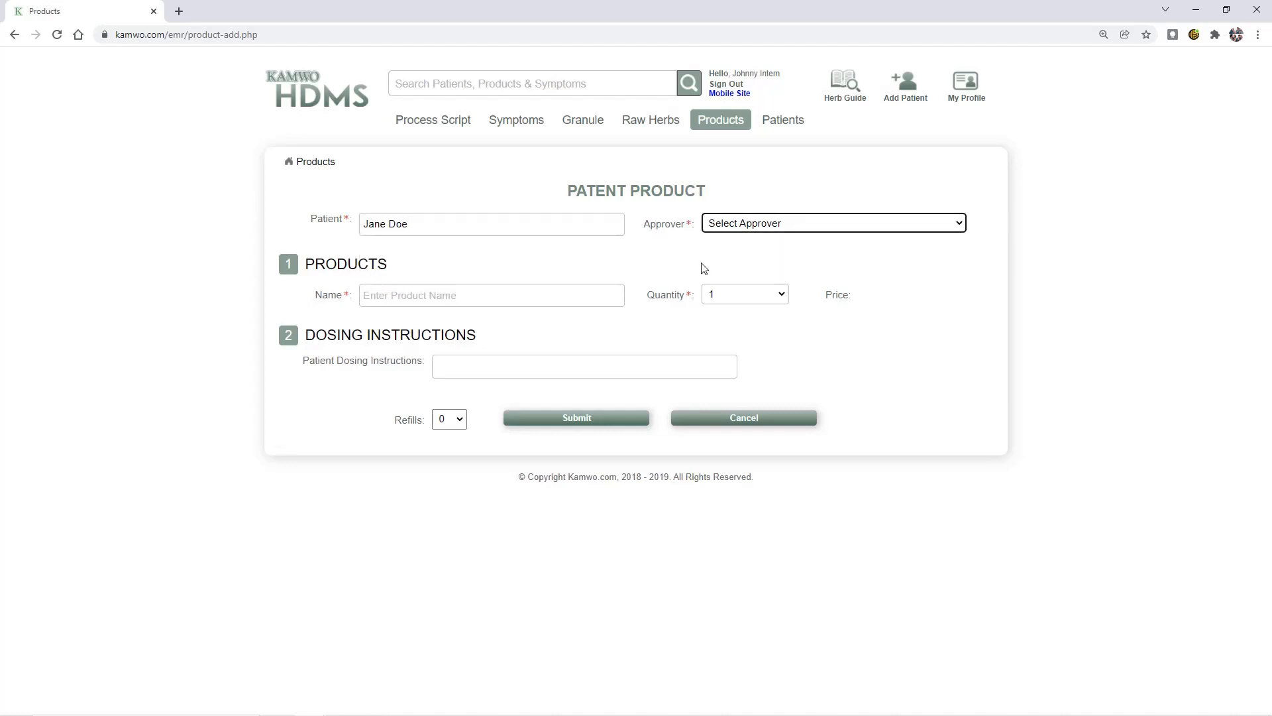
{"action": "left_click", "coordinate": [778, 224]}
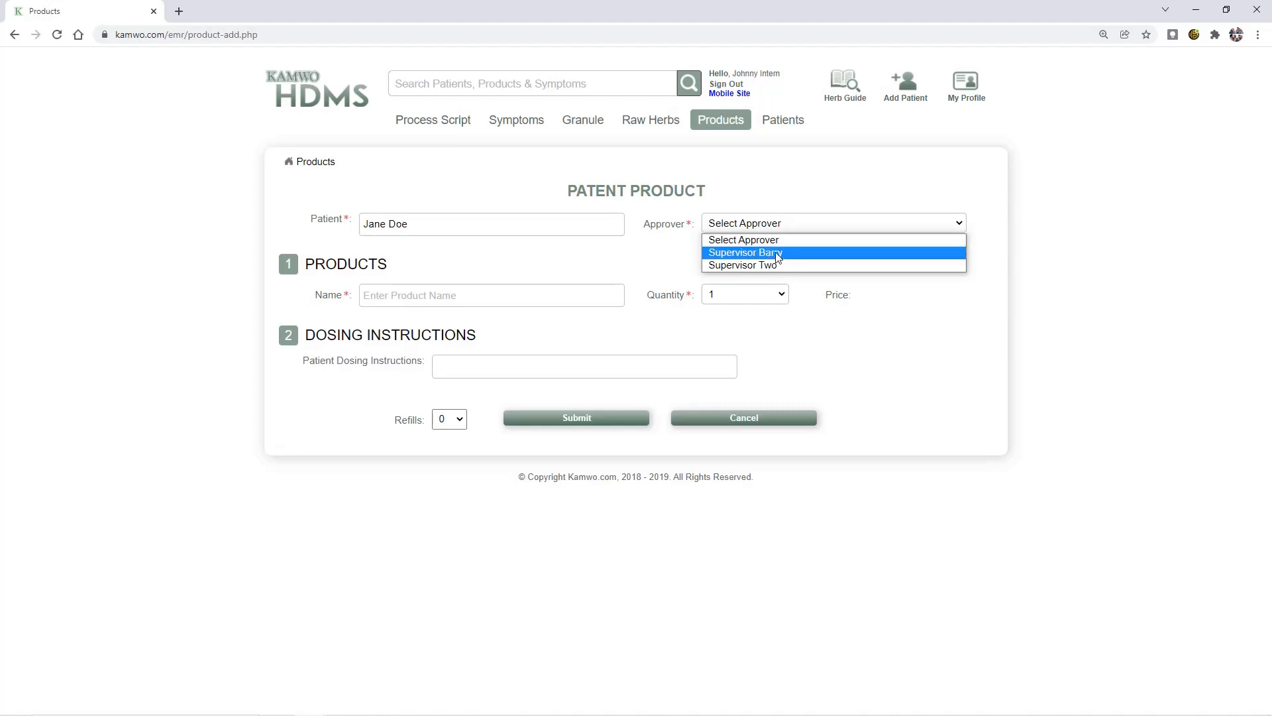
{"action": "left_click", "coordinate": [778, 255]}
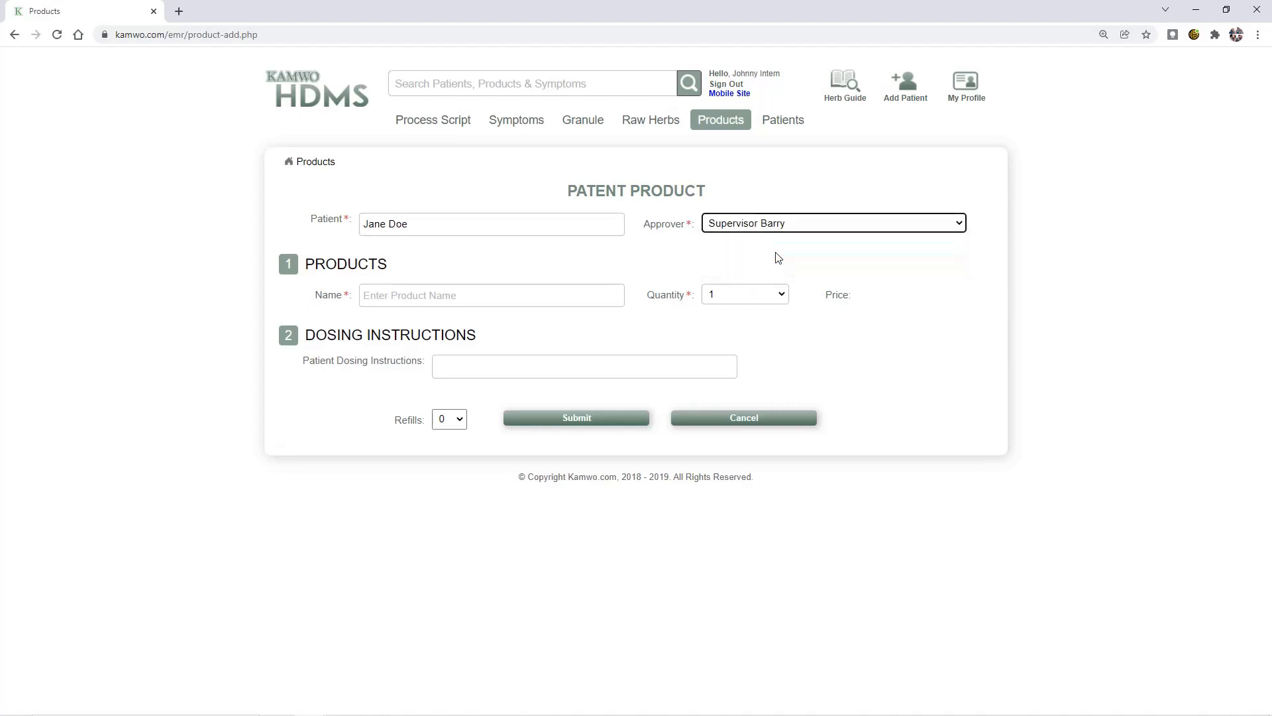
- Select ALLEREASE JR (2 FL OZ) as the prescribed product
{"action": "left_click", "coordinate": [595, 294]}
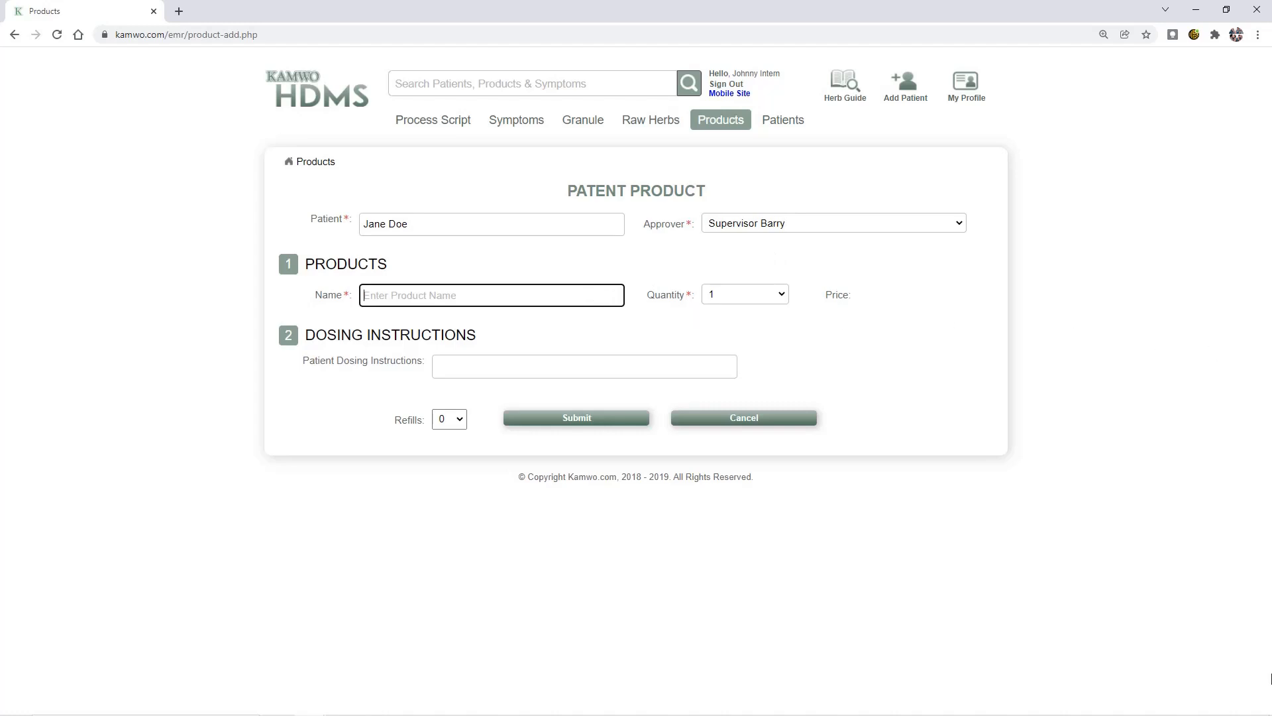
{"action": "type", "text": "ALLEREASE JR (2 FL OZ"}
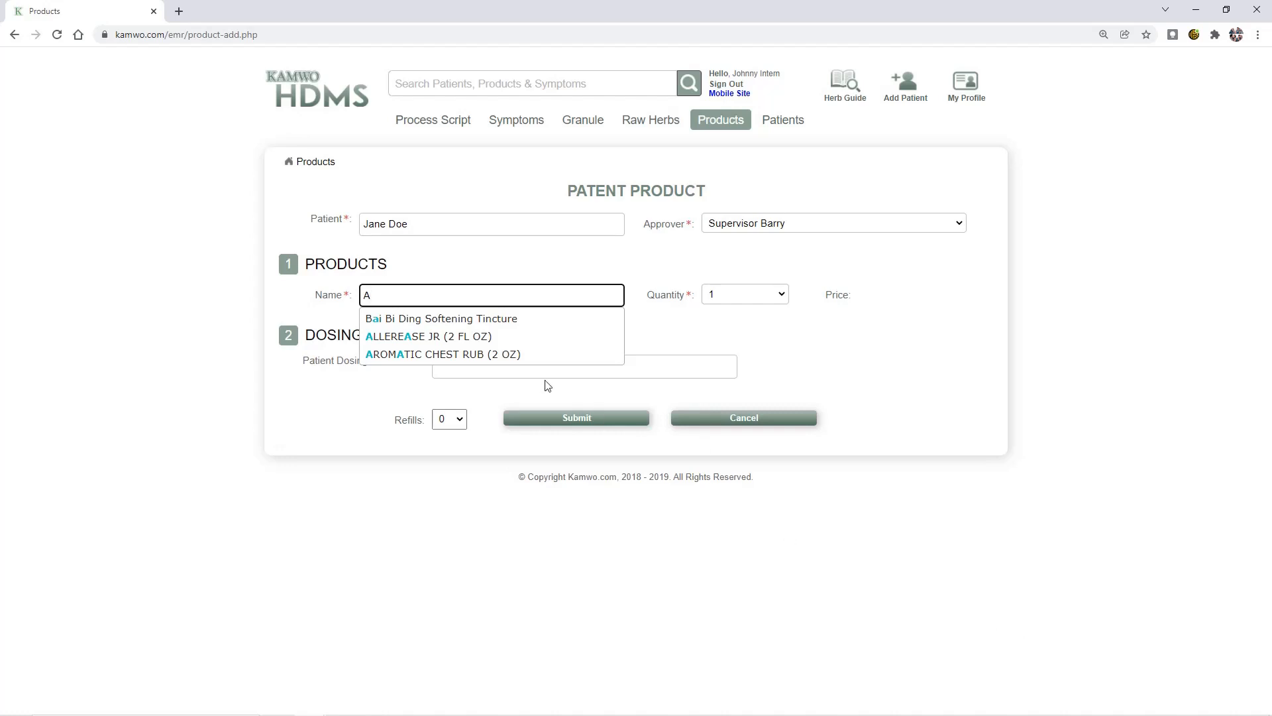
{"action": "left_click", "coordinate": [488, 338]}
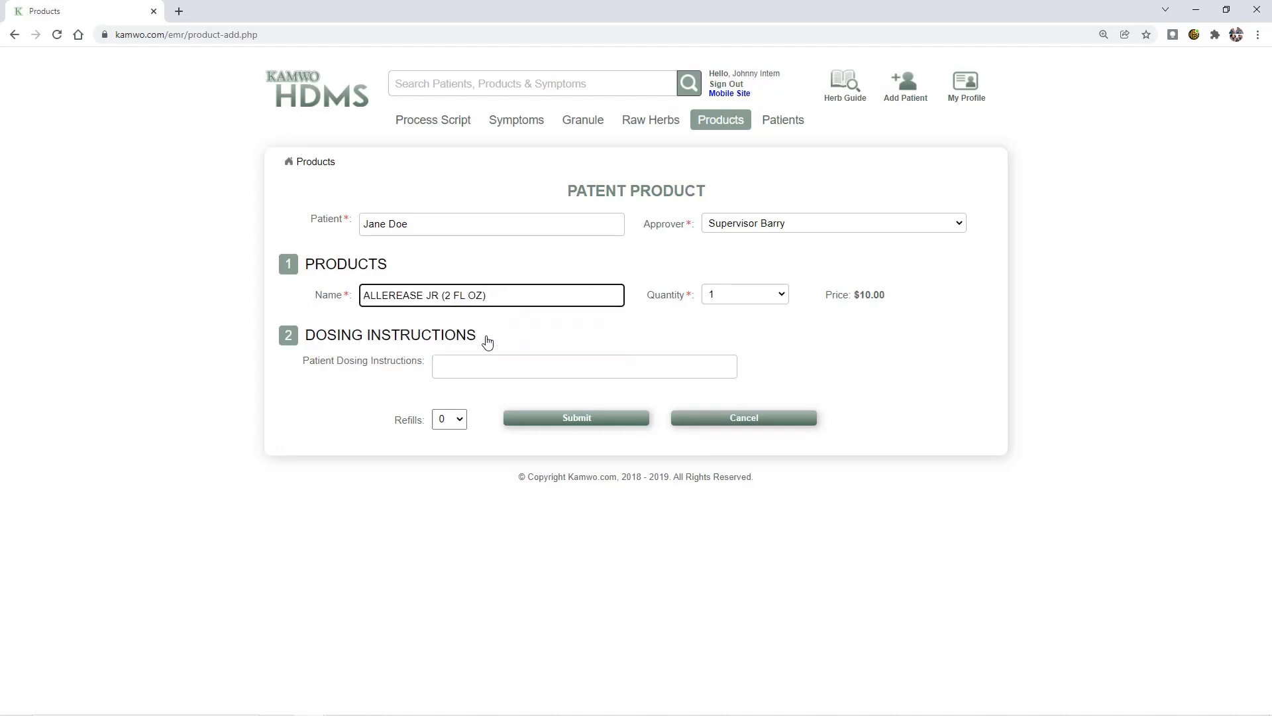
- Try a product quantity of 2 to check the price, and return the quantity to 1
{"action": "left_click", "coordinate": [768, 299]}
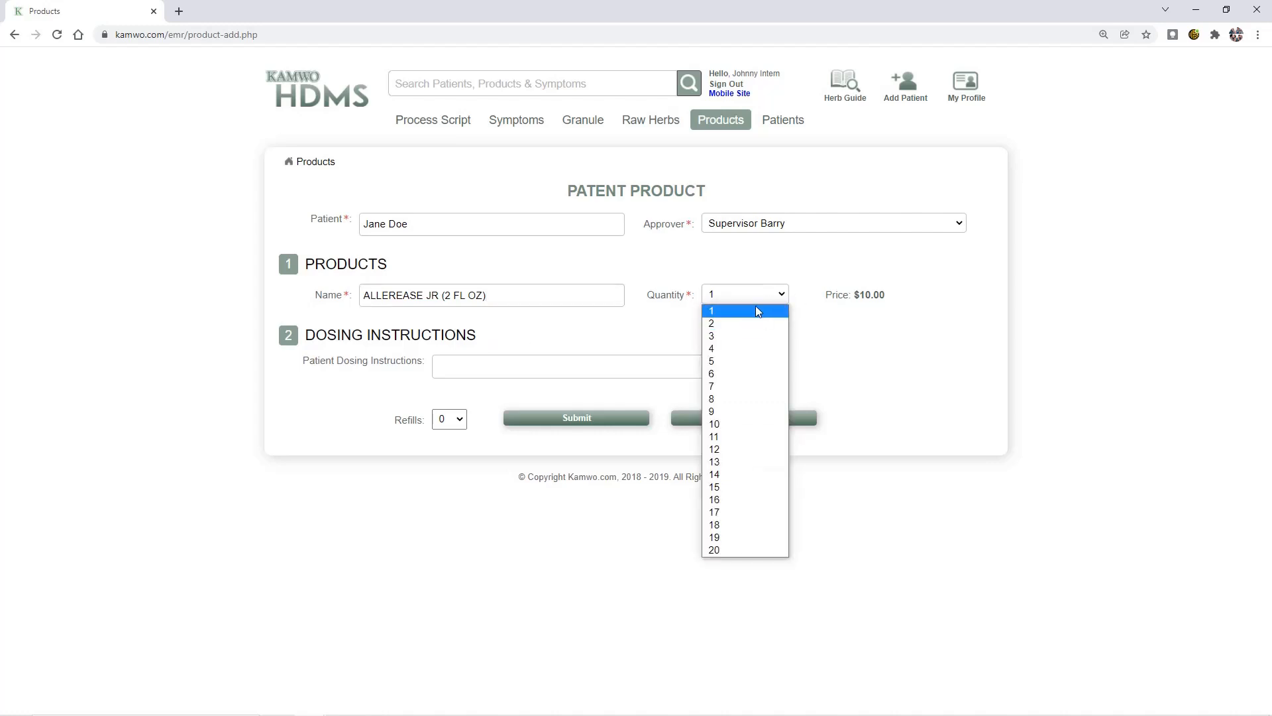
{"action": "left_click", "coordinate": [758, 316]}
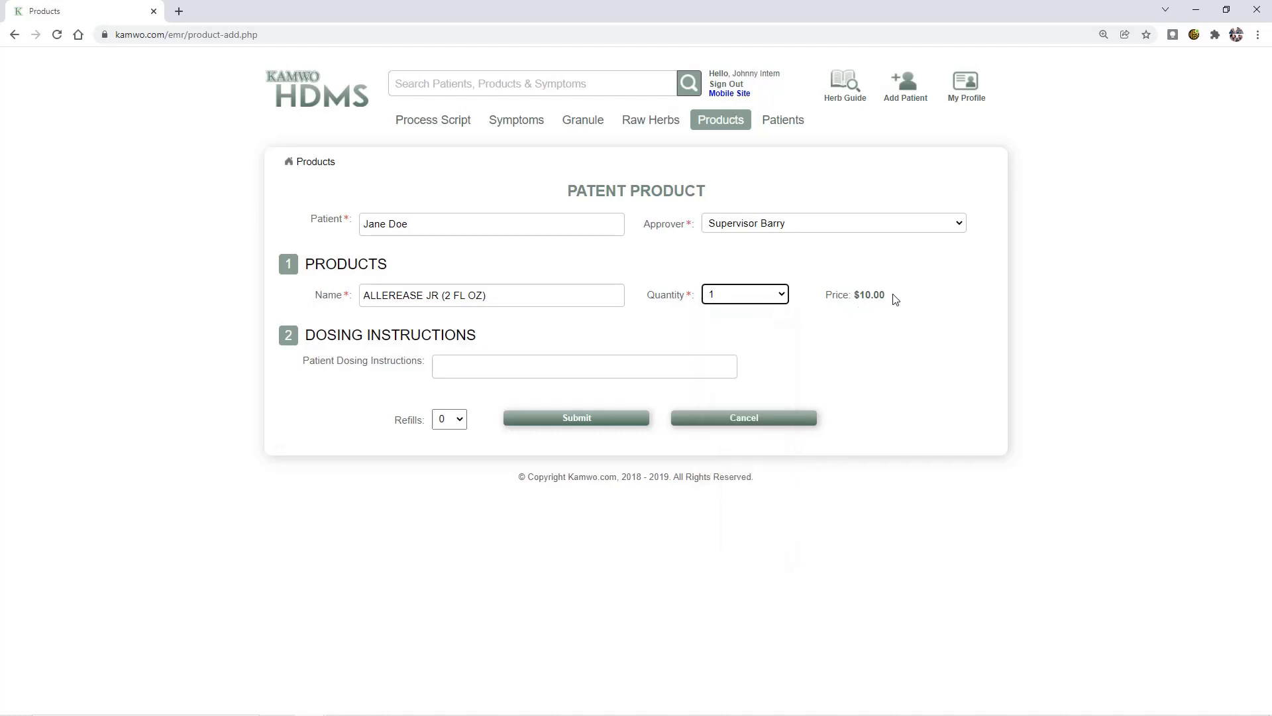
{"action": "left_click", "coordinate": [784, 297]}
{"action": "left_click", "coordinate": [744, 324]}
{"action": "left_click", "coordinate": [781, 295]}
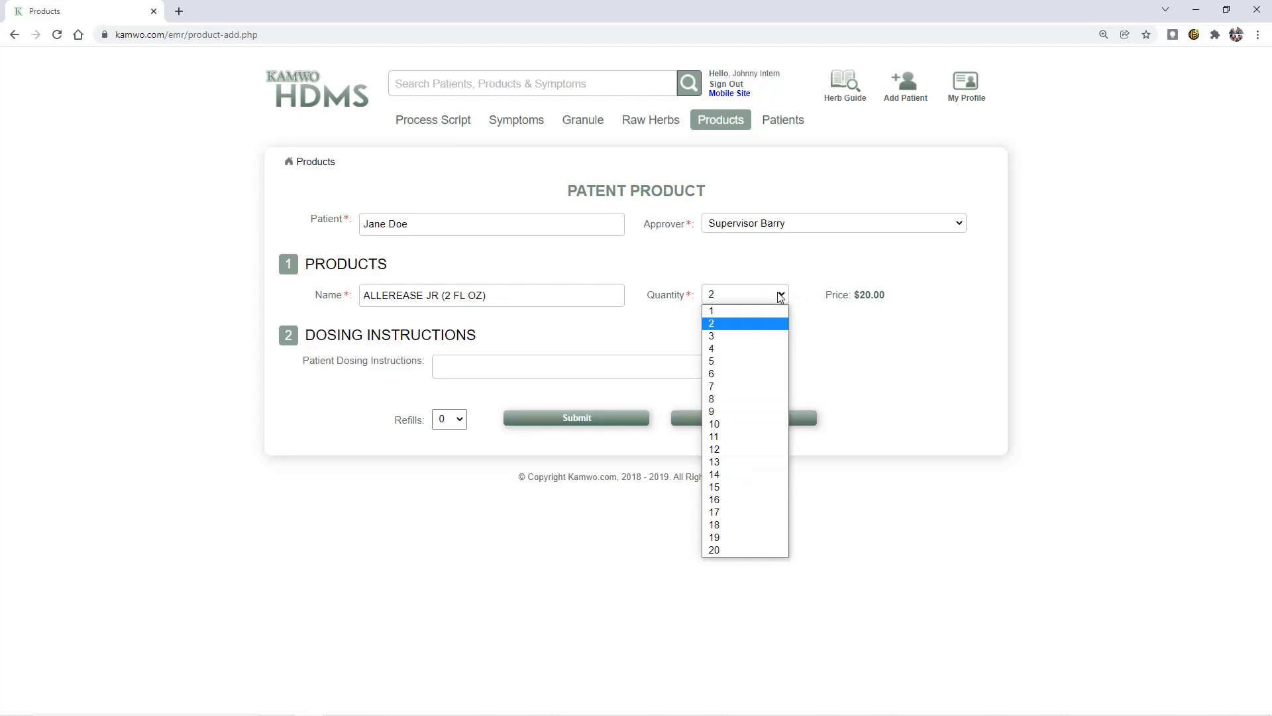
{"action": "left_click", "coordinate": [734, 311]}
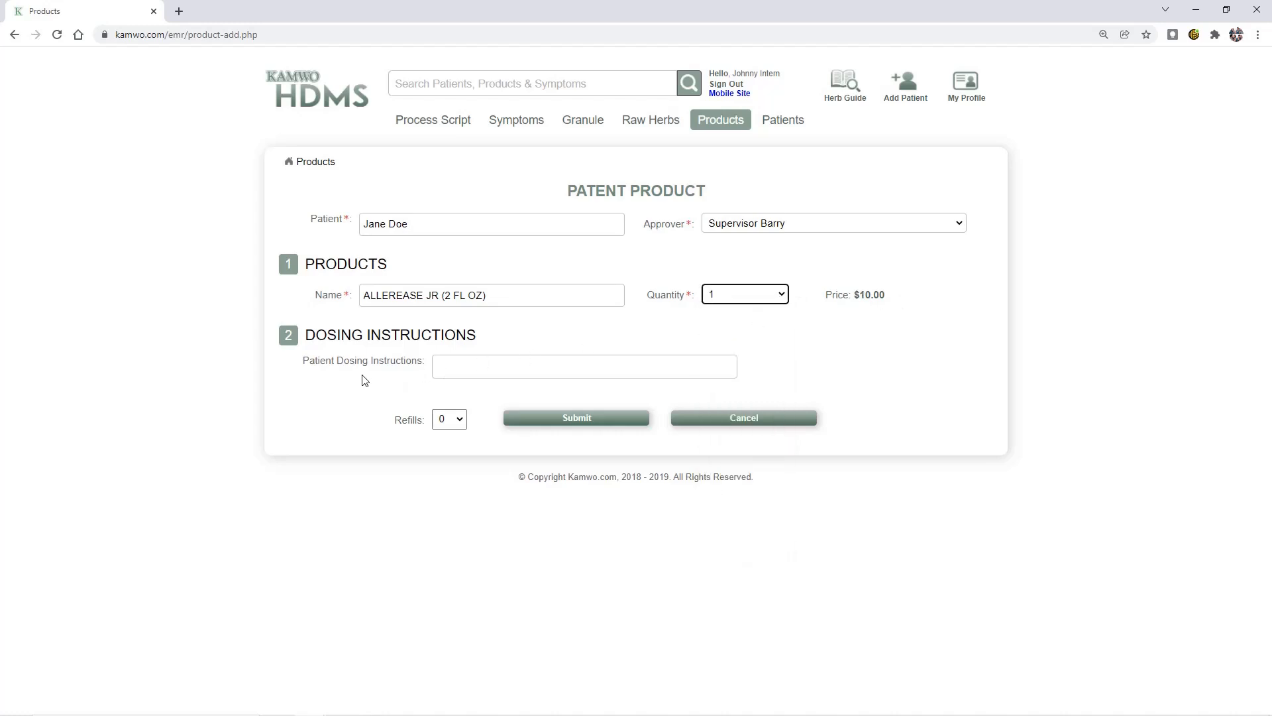
- Enter the dosing instructions "Follow instructions on labels" and allow 1 refill for the product
{"action": "left_click", "coordinate": [441, 365]}
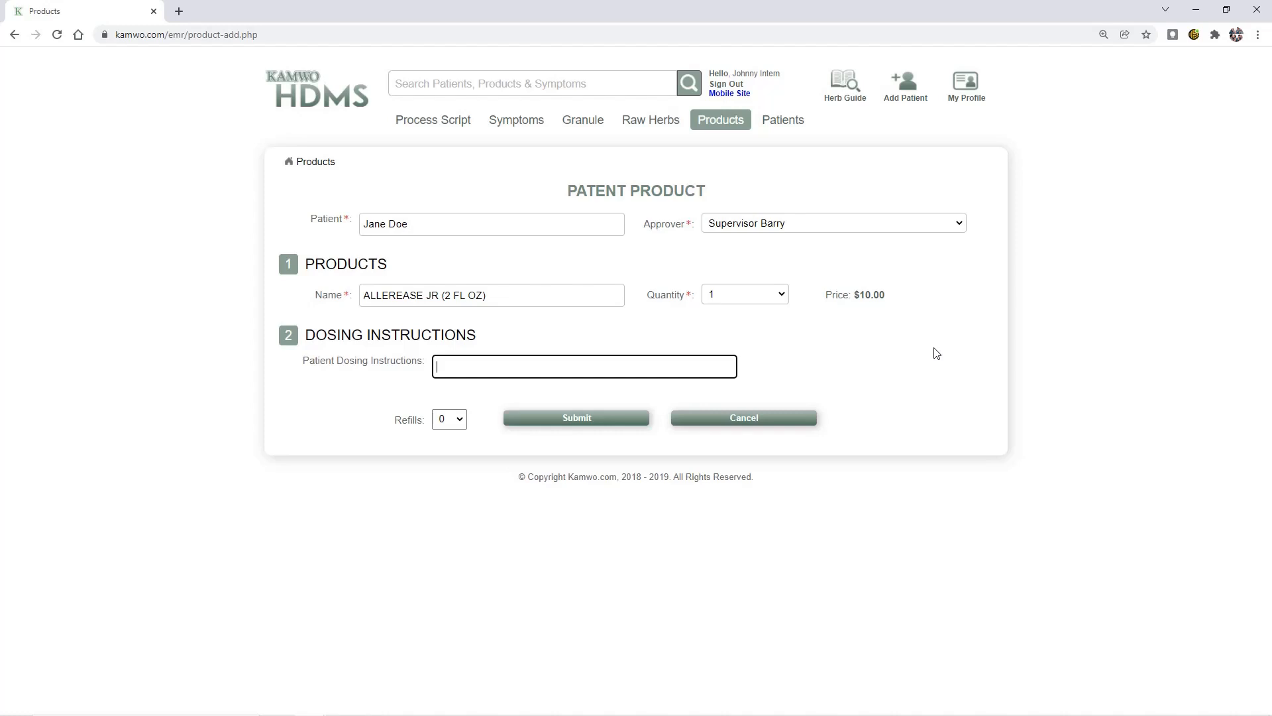
{"action": "type", "text": "Follow instructions on labels"}
{"action": "key", "text": "Tab"}
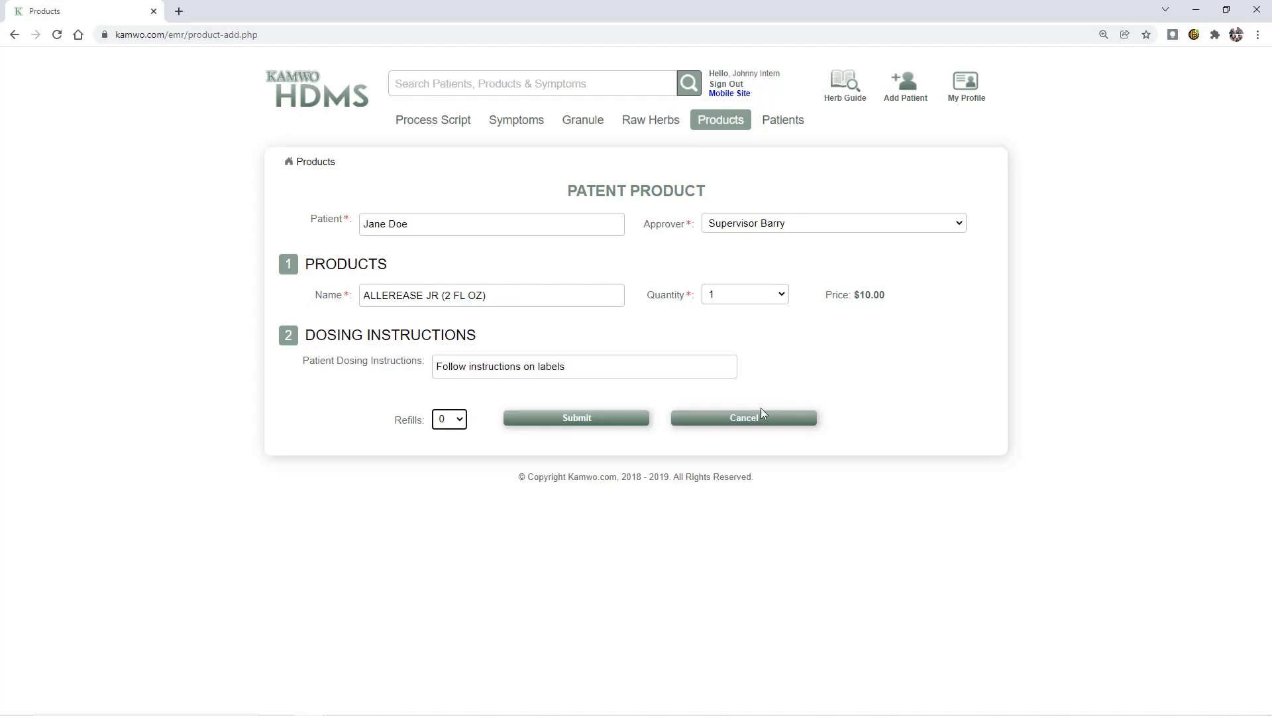
{"action": "left_click", "coordinate": [462, 425]}
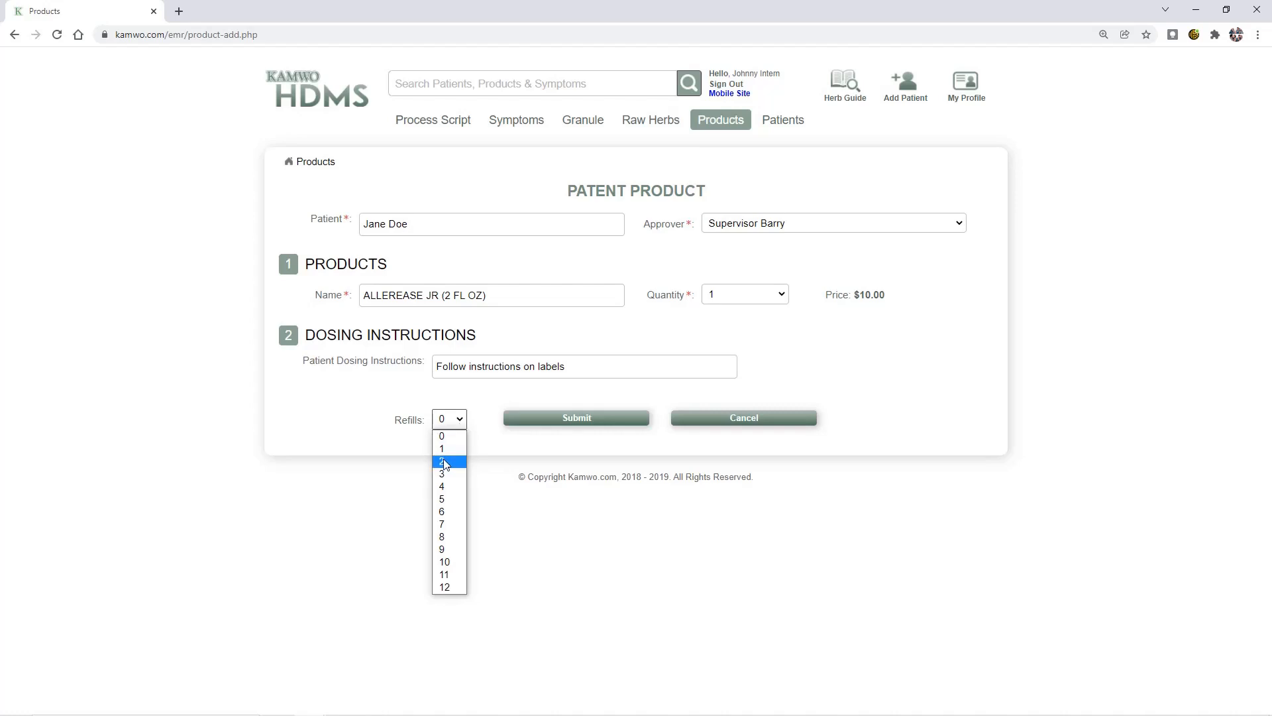
{"action": "left_click", "coordinate": [446, 448]}
{"action": "left_click", "coordinate": [495, 394]}
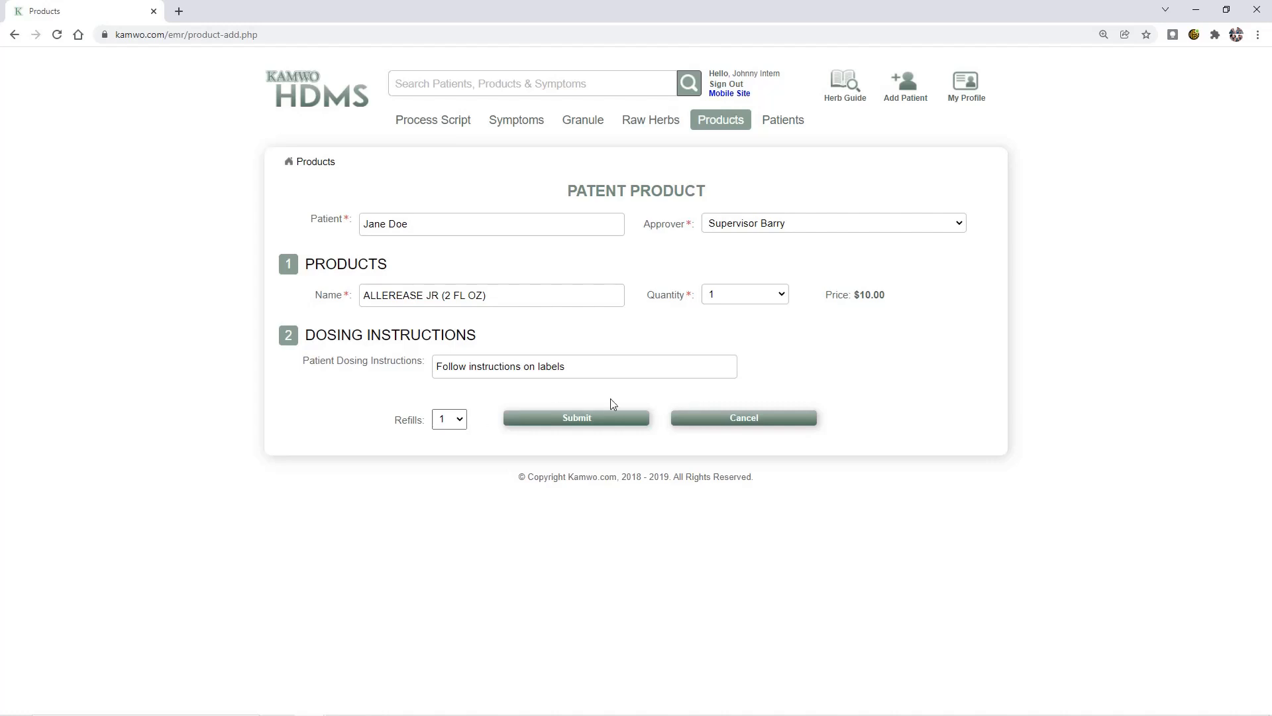
- Submit the patent product prescription and confirm the submission
{"action": "left_click", "coordinate": [641, 425]}
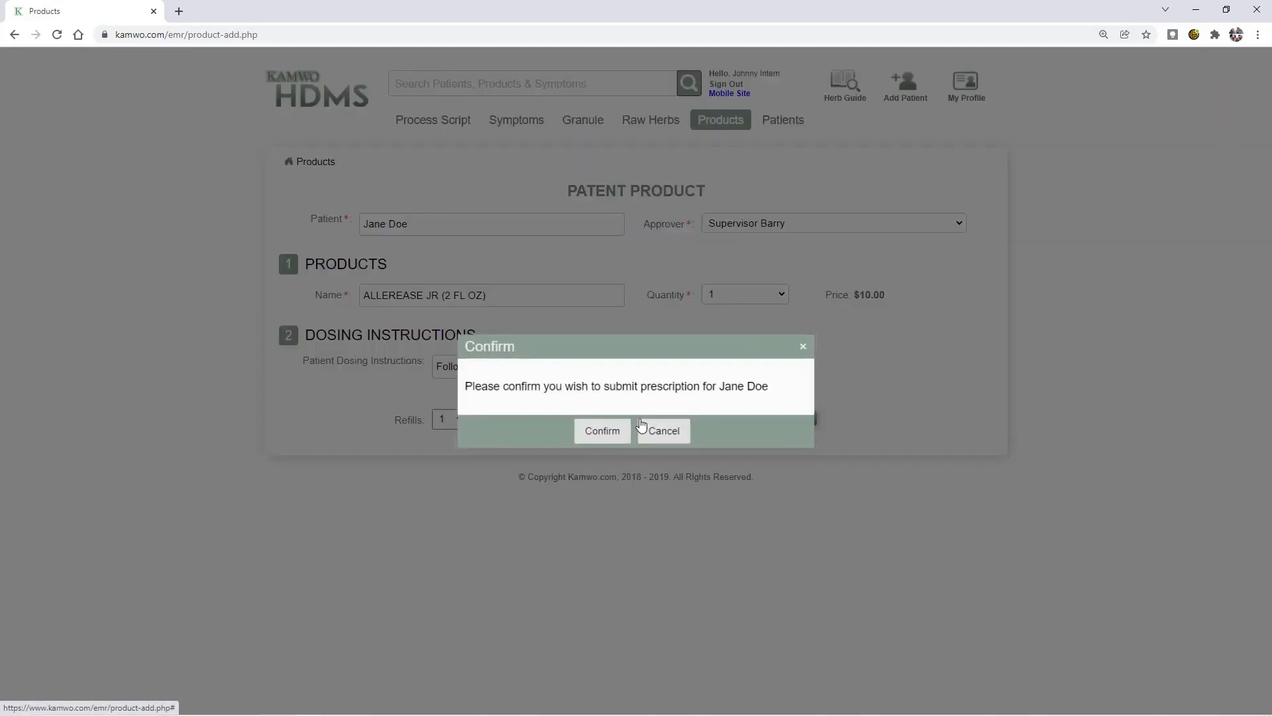
{"action": "left_click", "coordinate": [602, 434]}
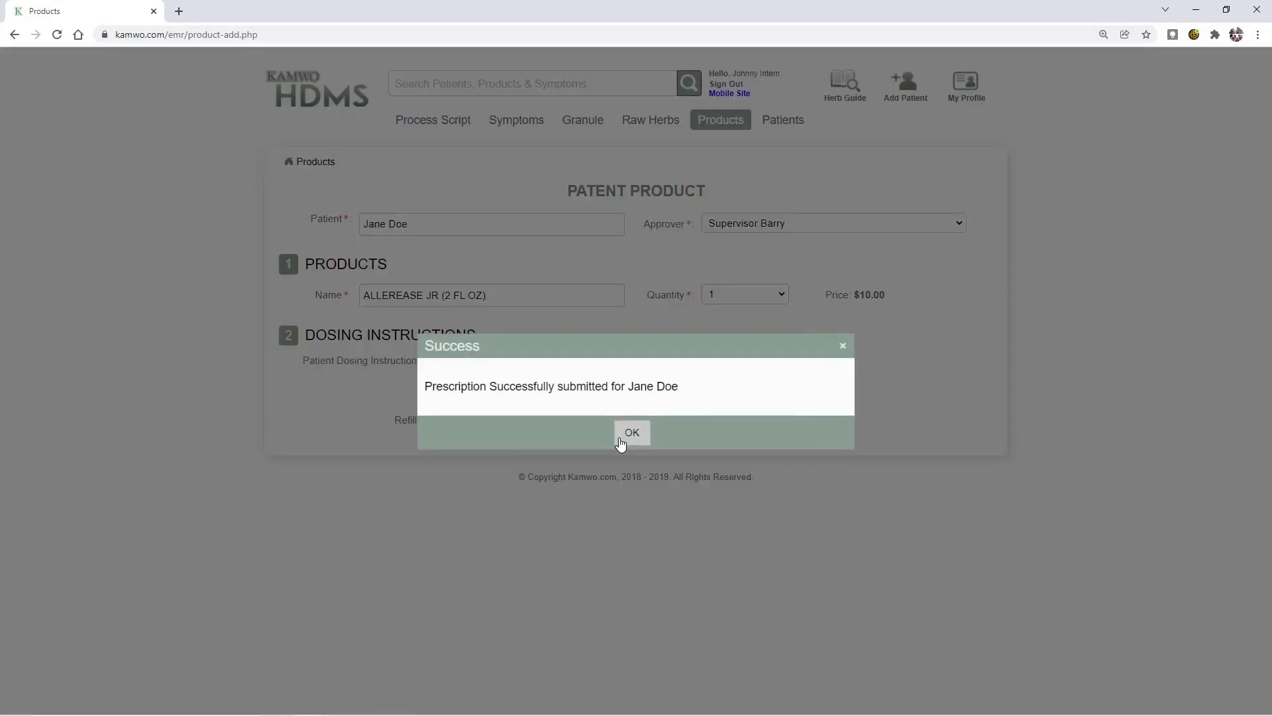
{"action": "left_click", "coordinate": [632, 433]}
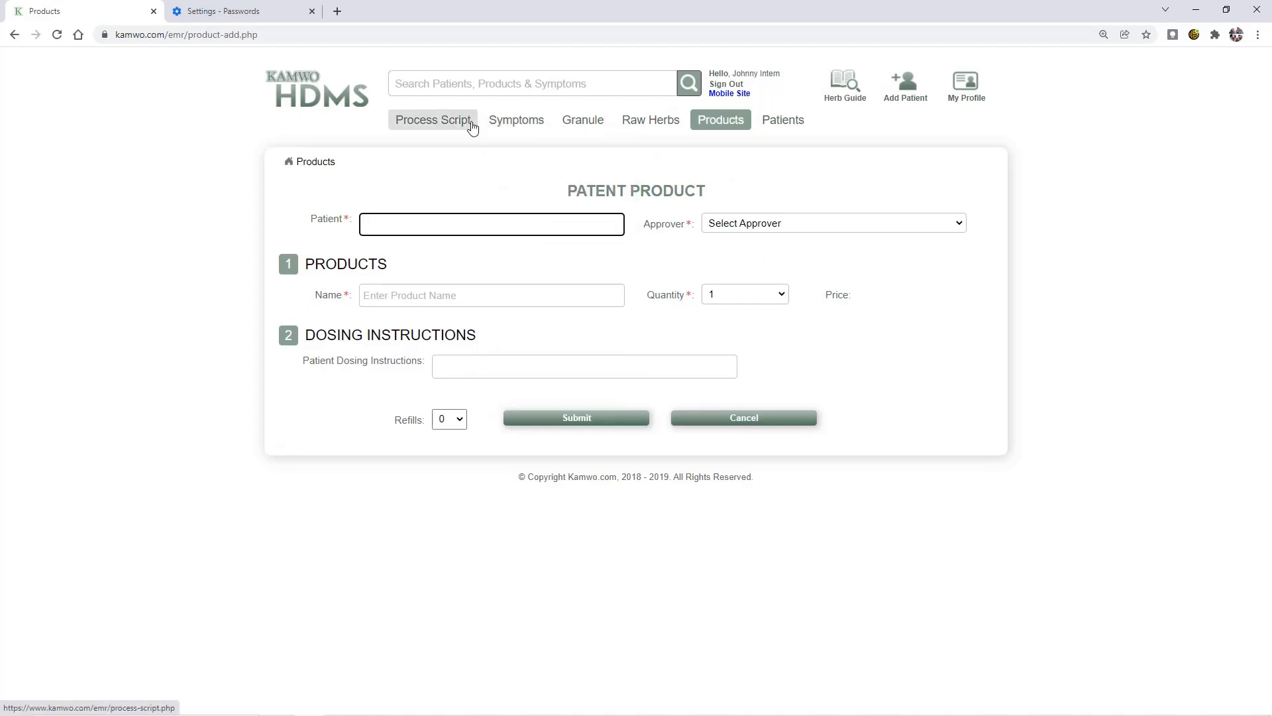
- Open the script processing page to view the prescriptions awaiting approval
{"action": "left_click", "coordinate": [472, 126]}
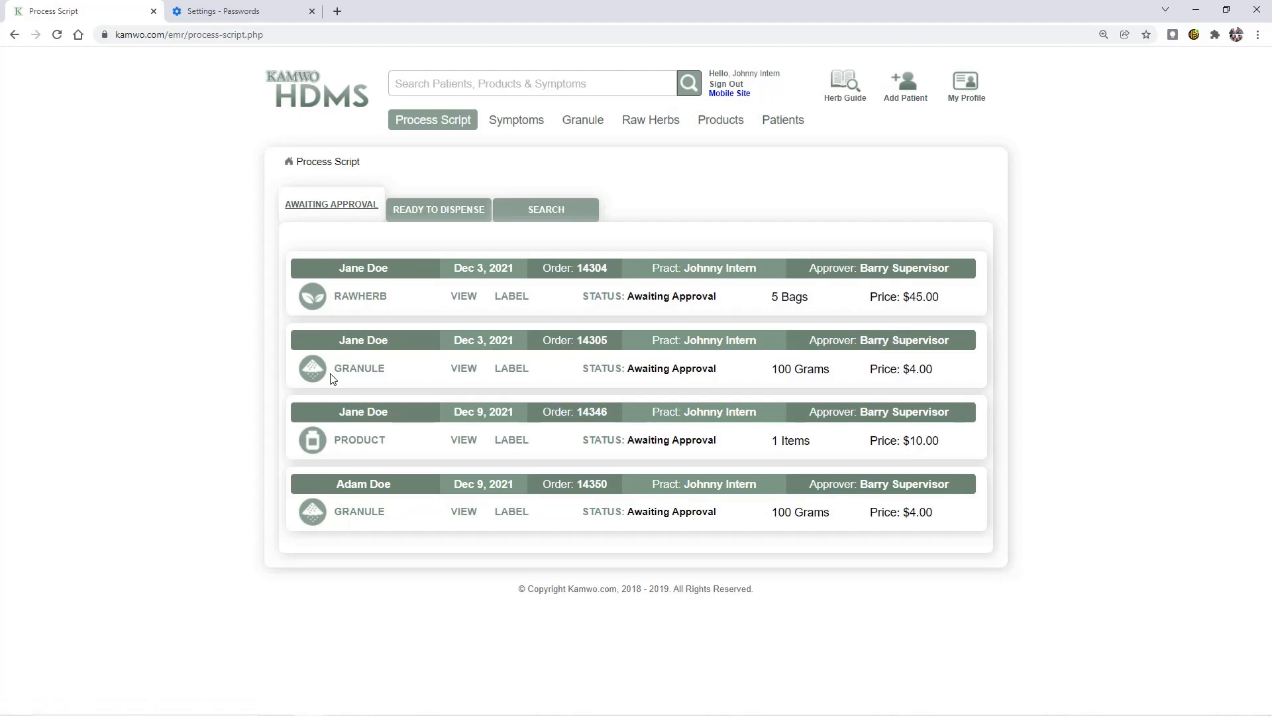
- Open the December 3 custom granule prescription's details, and bring up its cancellation confirmation but keep the prescription
{"action": "left_click", "coordinate": [463, 368]}
{"action": "scroll", "coordinate": [768, 466], "scroll_direction": "down", "scroll_amount": 1}
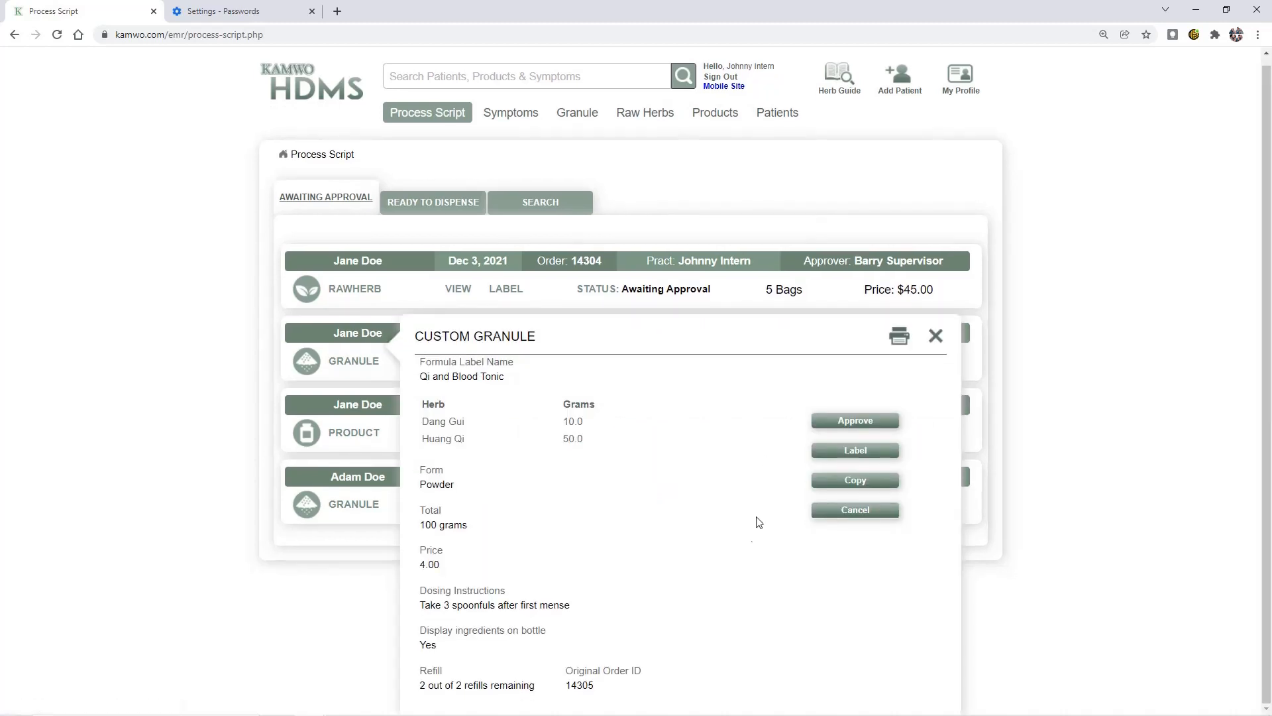
{"action": "left_click", "coordinate": [889, 515]}
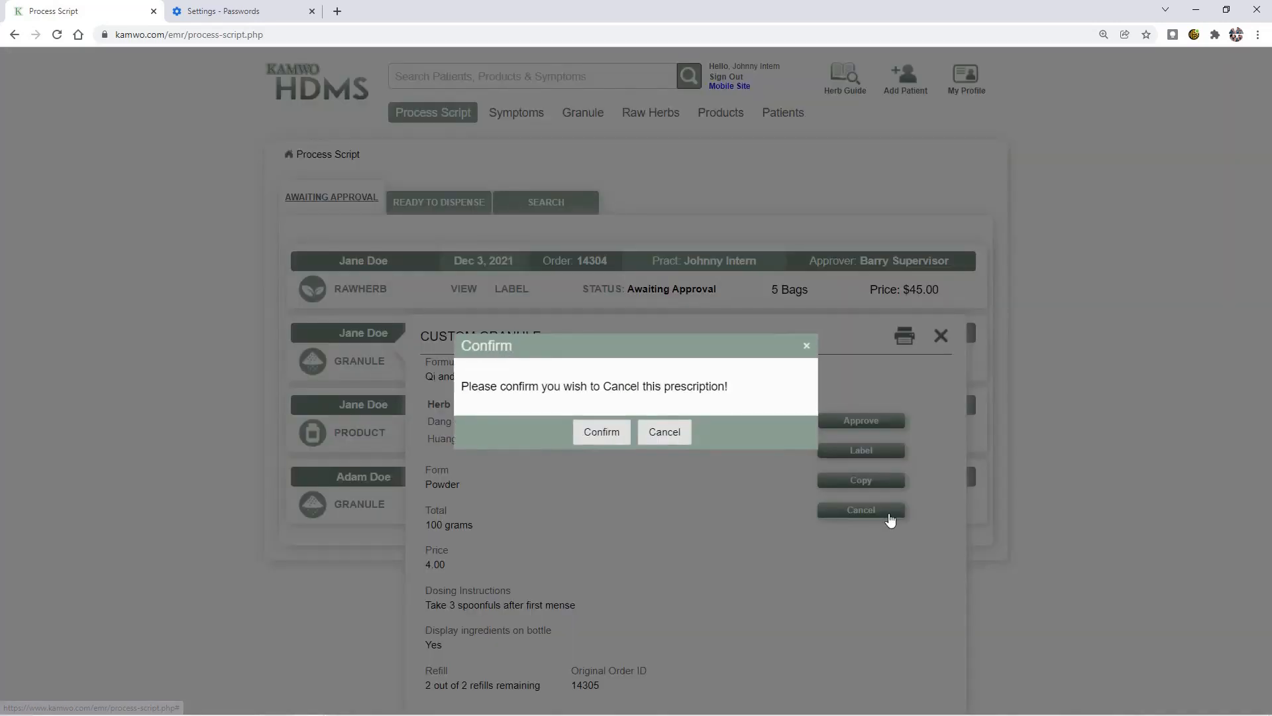
{"action": "left_click", "coordinate": [664, 433]}
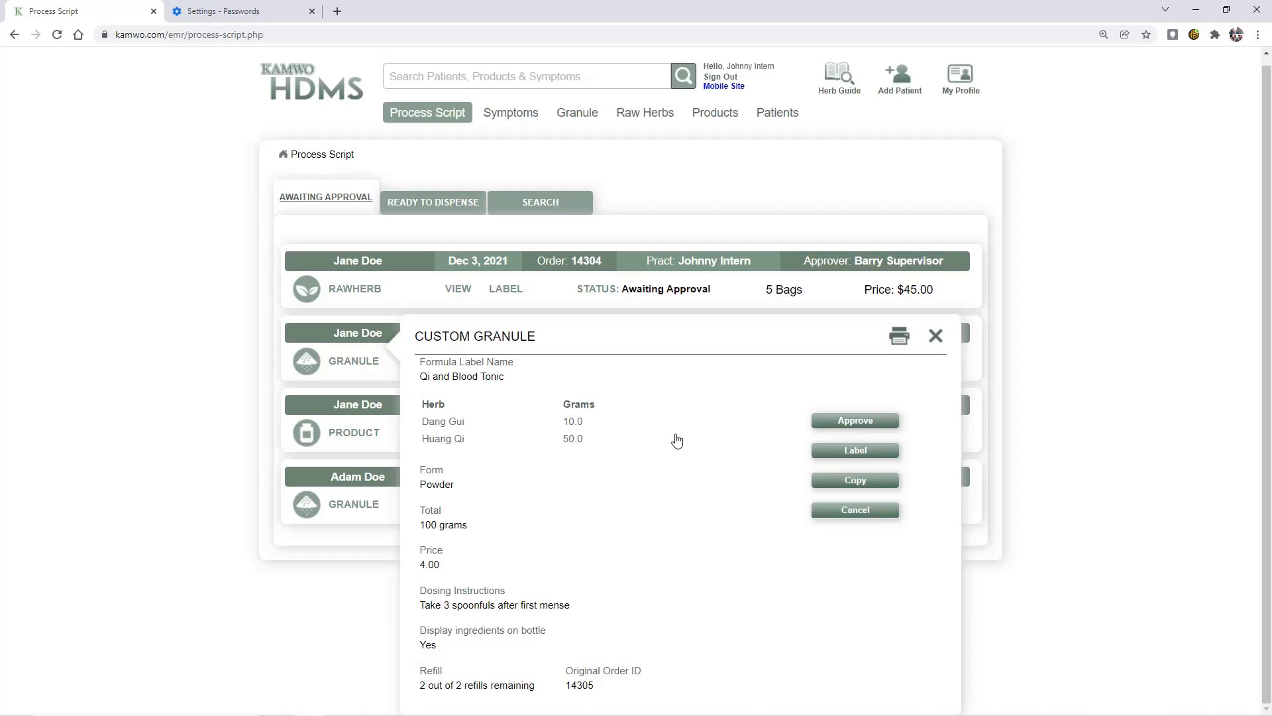
- Preview the printable labels for the granule prescription, and close the label page
{"action": "left_click", "coordinate": [888, 453]}
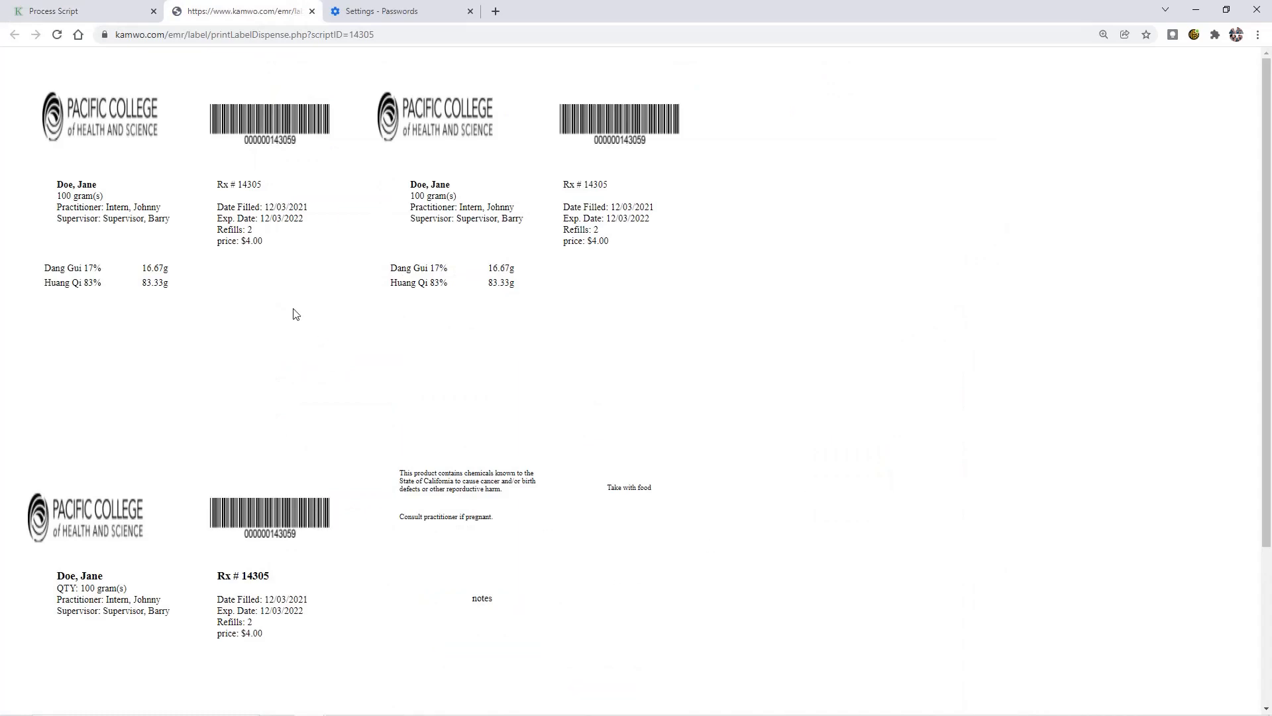
{"action": "left_click", "coordinate": [313, 12]}
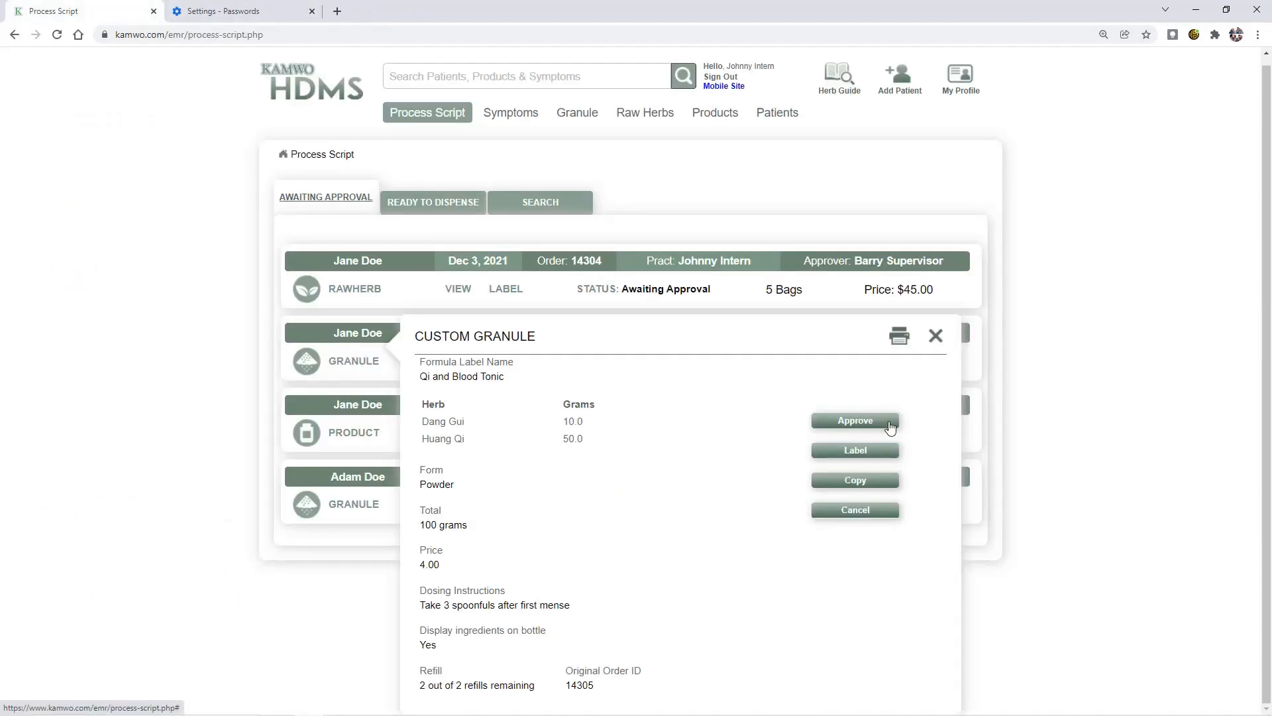
- Approve the custom granule prescription by entering the approver's password
{"action": "left_click", "coordinate": [855, 422]}
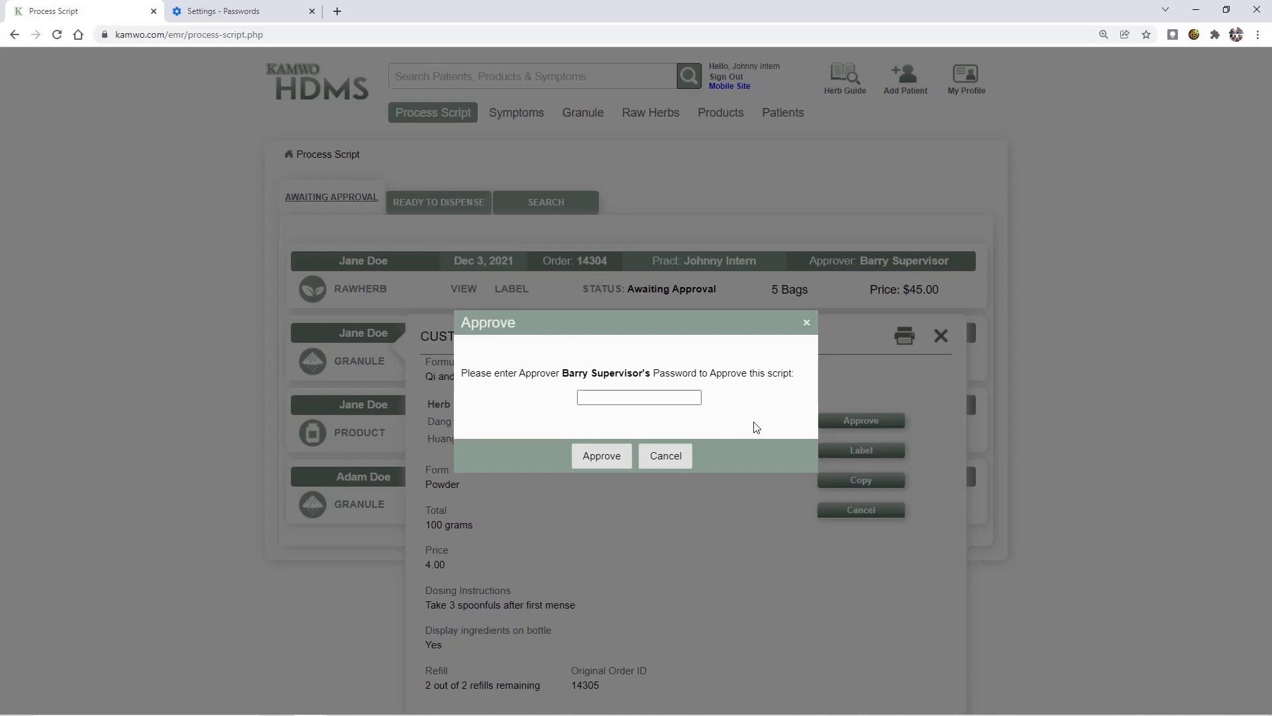
{"action": "left_click", "coordinate": [666, 456]}
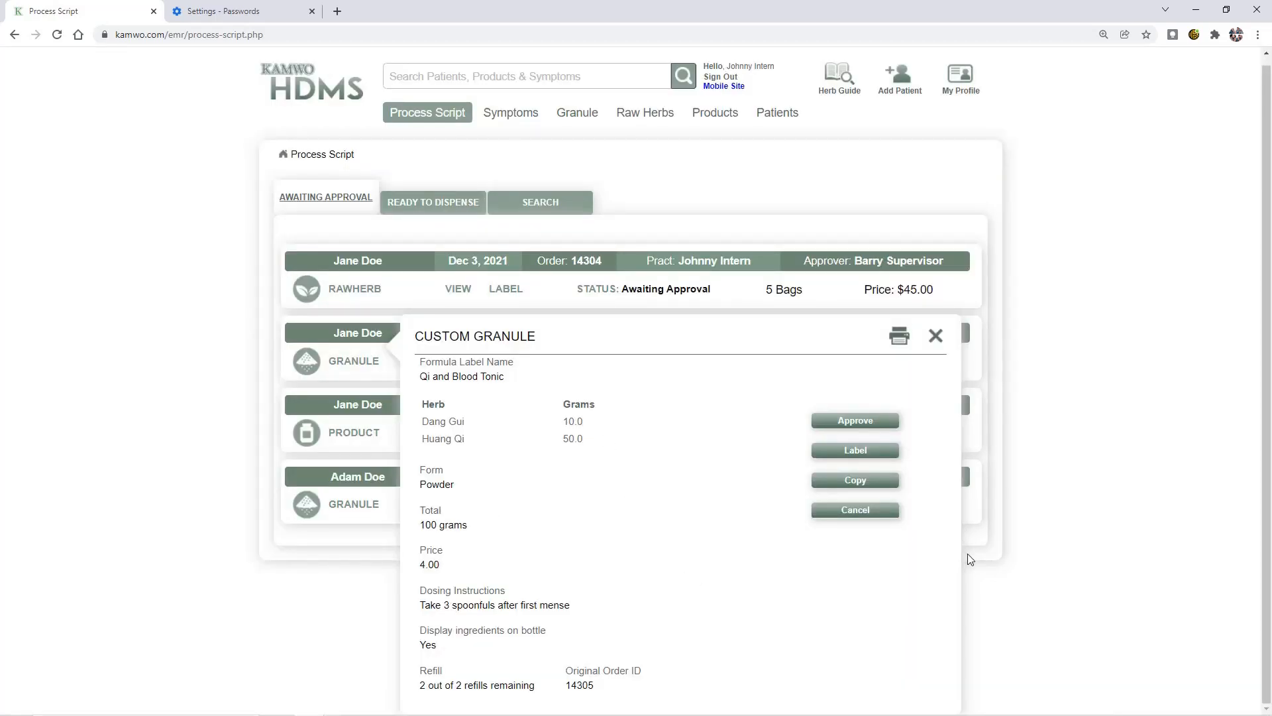
{"action": "left_click", "coordinate": [873, 422]}
{"action": "left_click", "coordinate": [654, 400]}
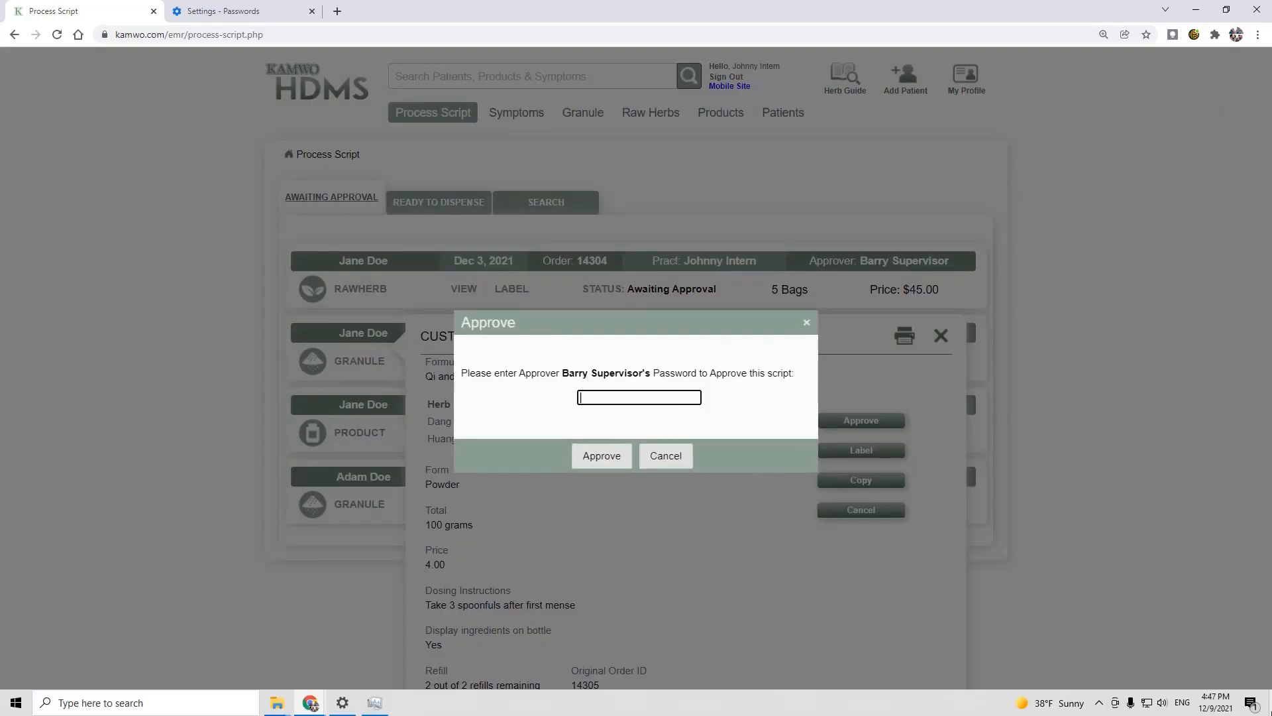
{"action": "type", "text": "•••"}
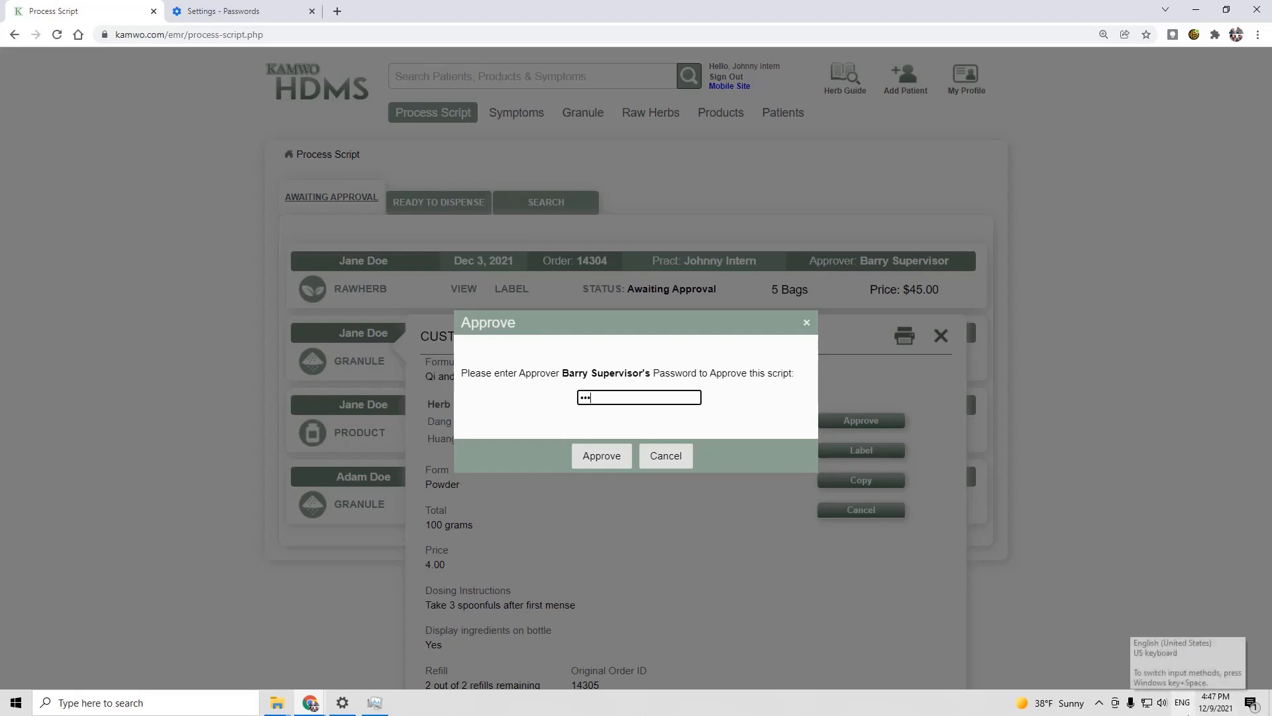
{"action": "type", "text": "•••••••"}
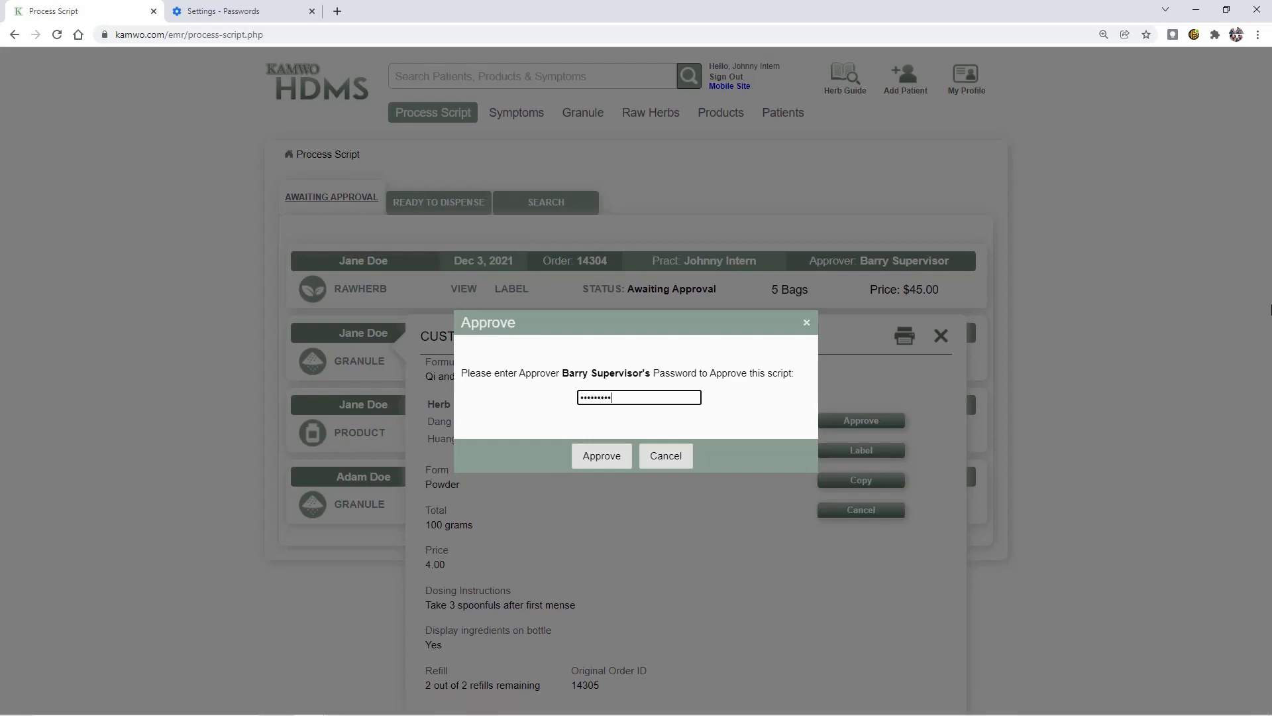
{"action": "type", "text": "••"}
{"action": "left_click", "coordinate": [616, 463]}
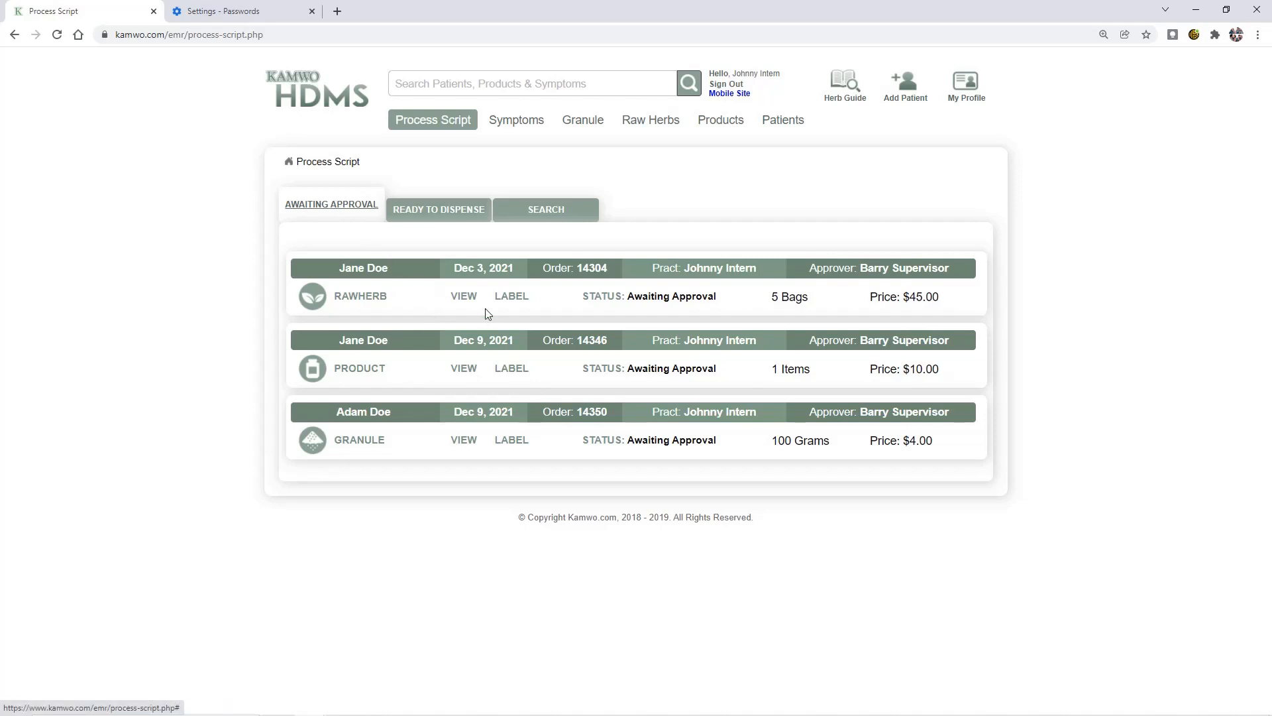
- Open the list of prescriptions that are ready to dispense
{"action": "left_click", "coordinate": [479, 218]}
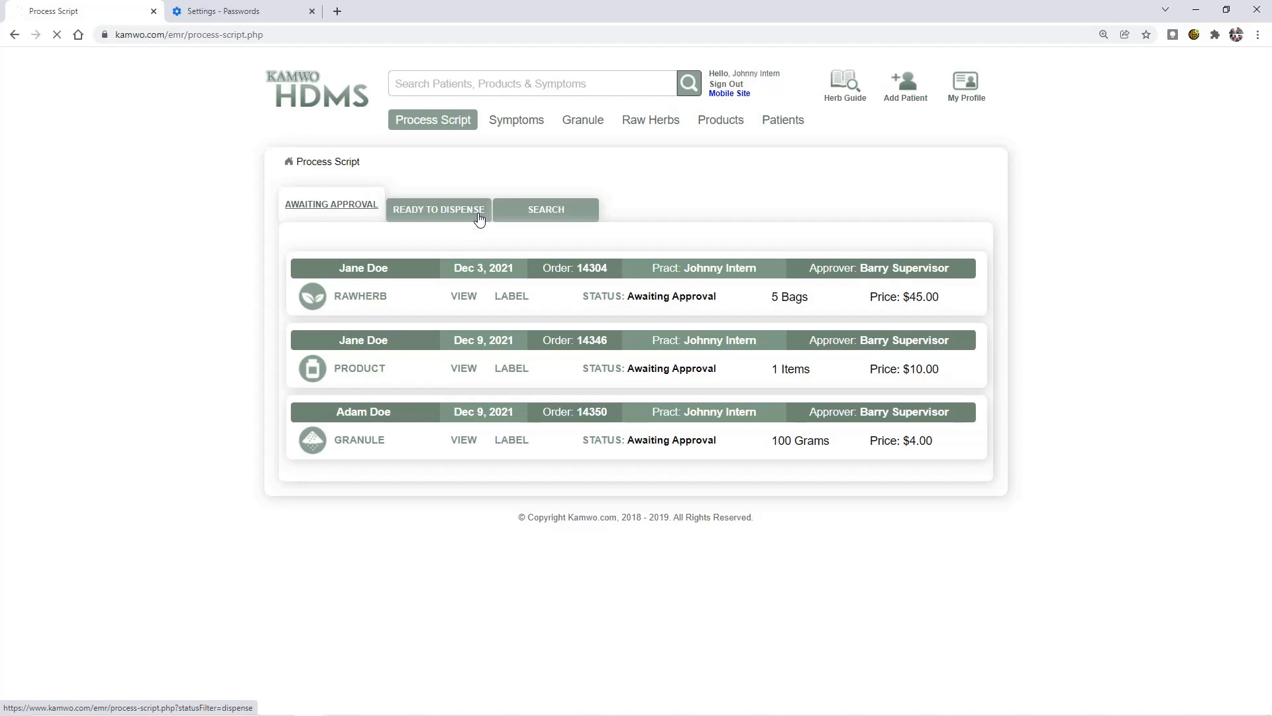